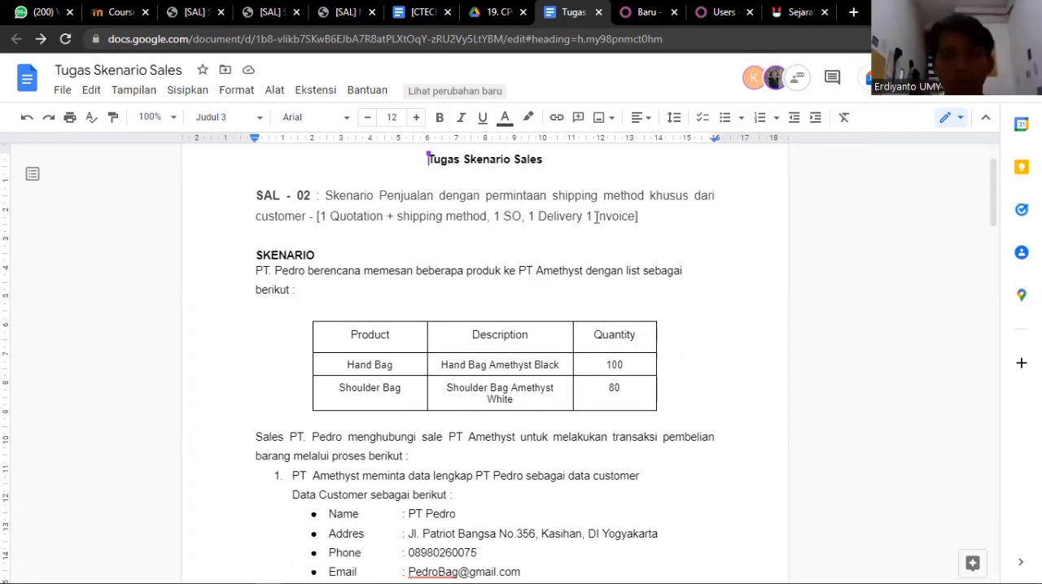
- Read through the sales scenario, examining the product list, customer data, price list, shipping method, process steps and user role table
{"action": "scroll", "coordinate": [471, 270], "scroll_direction": "down", "scroll_amount": 2}
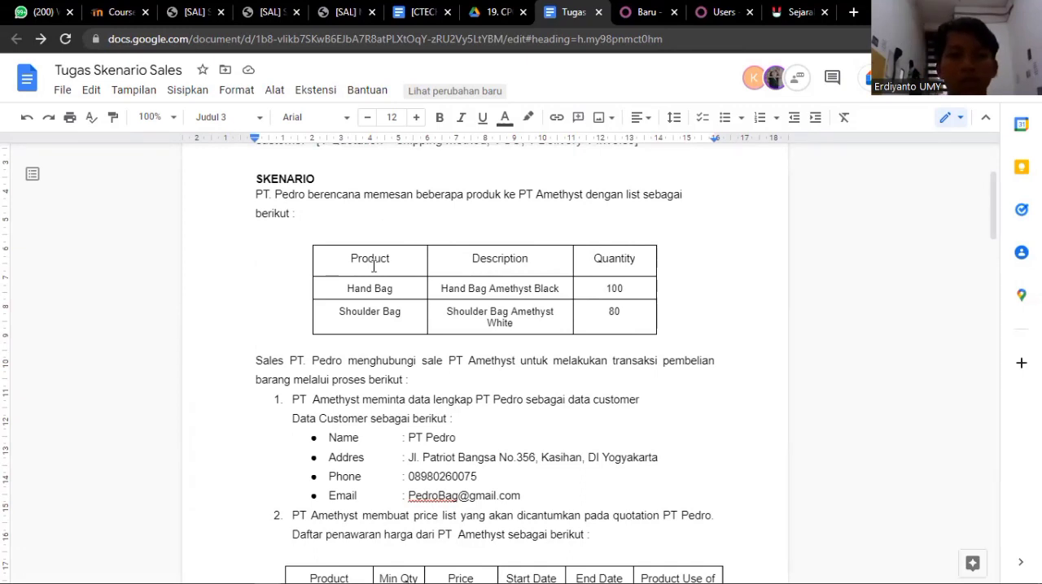
{"action": "scroll", "coordinate": [375, 265], "scroll_direction": "down", "scroll_amount": 1}
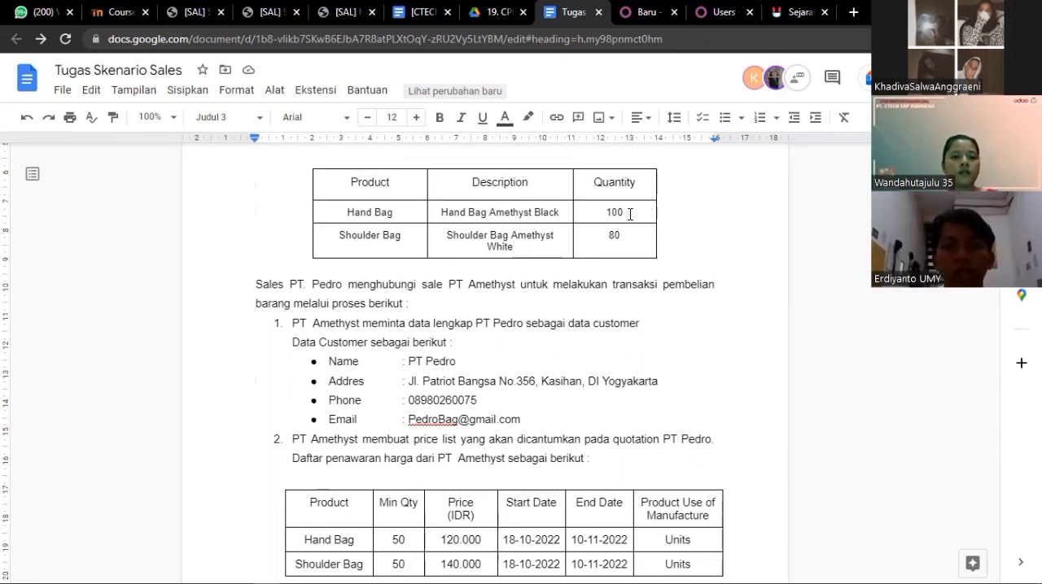
{"action": "scroll", "coordinate": [592, 241], "scroll_direction": "down", "scroll_amount": 1}
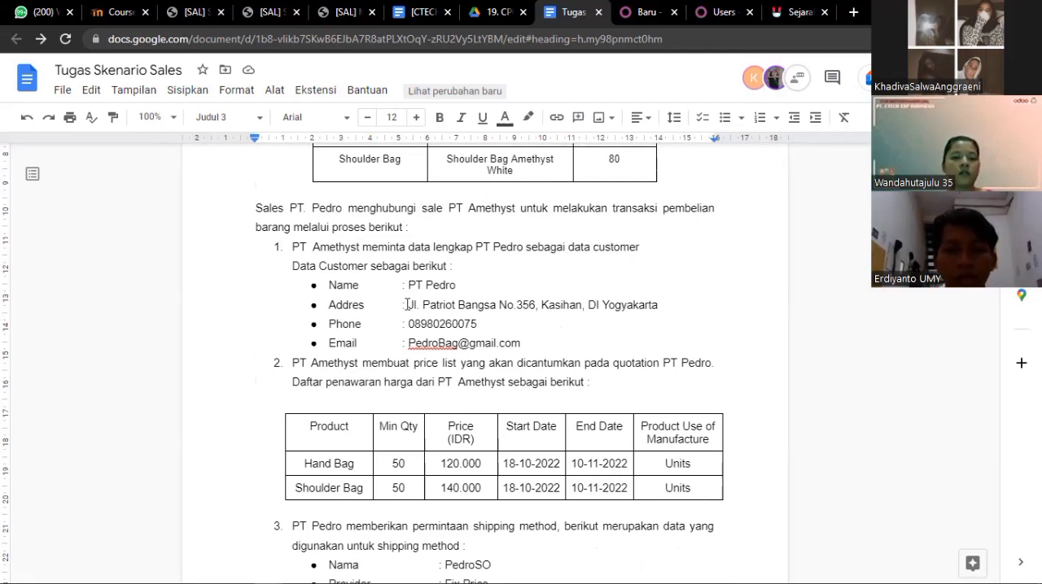
{"action": "scroll", "coordinate": [391, 321], "scroll_direction": "down", "scroll_amount": 2}
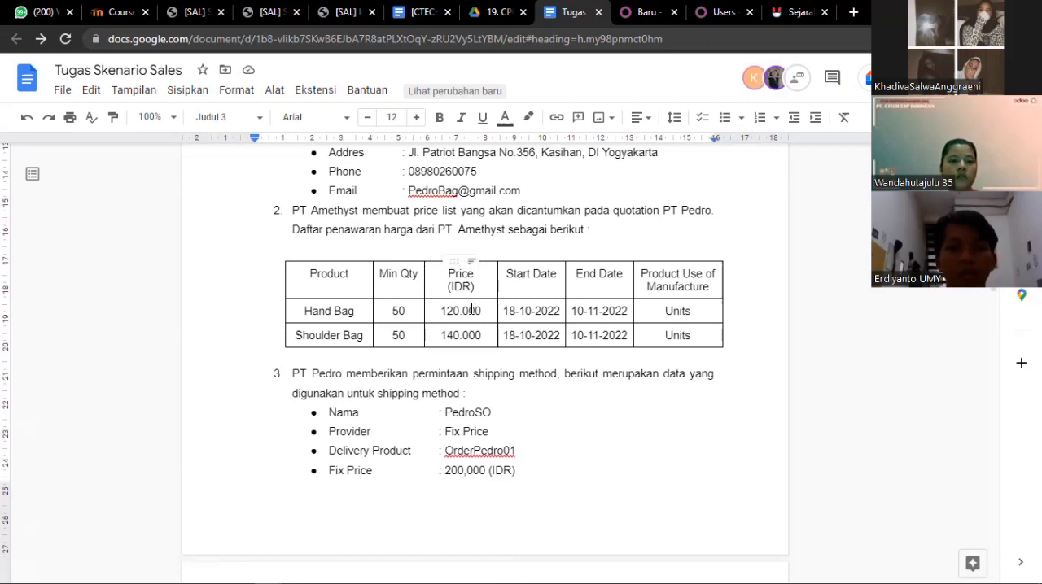
{"action": "scroll", "coordinate": [469, 309], "scroll_direction": "down", "scroll_amount": 3}
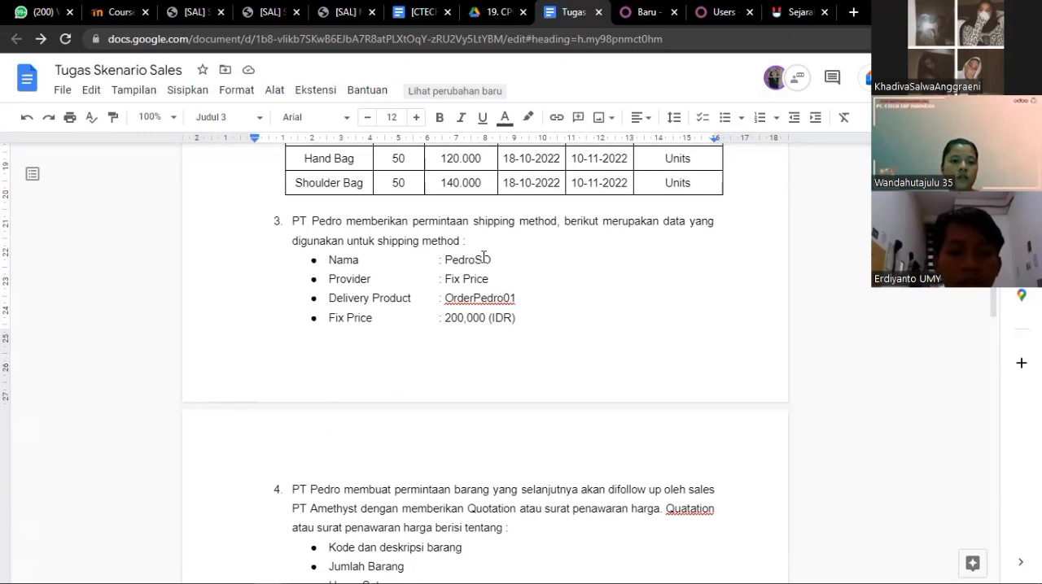
{"action": "scroll", "coordinate": [483, 259], "scroll_direction": "down", "scroll_amount": 4}
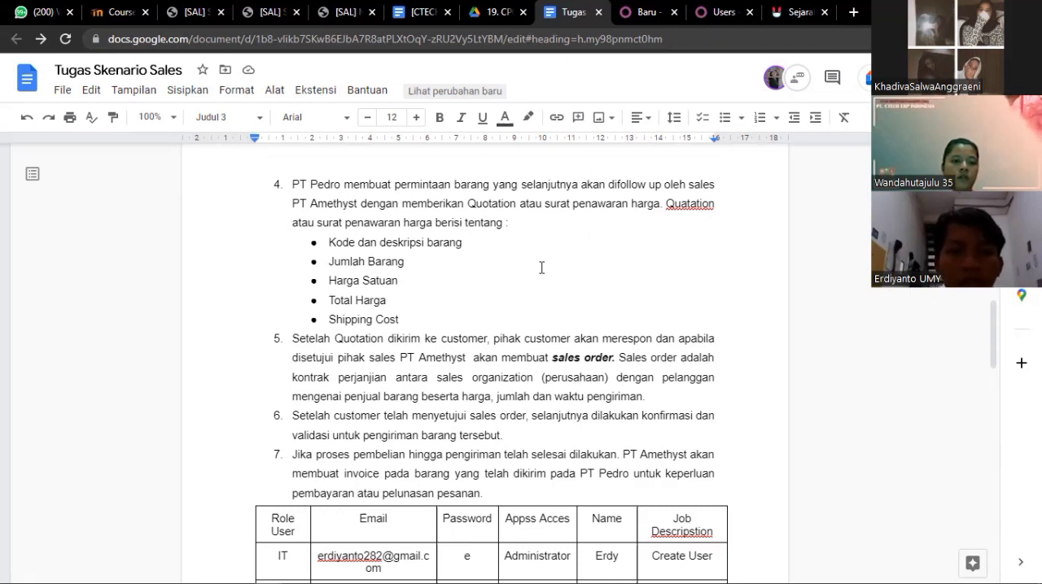
{"action": "scroll", "coordinate": [542, 268], "scroll_direction": "down", "scroll_amount": 2}
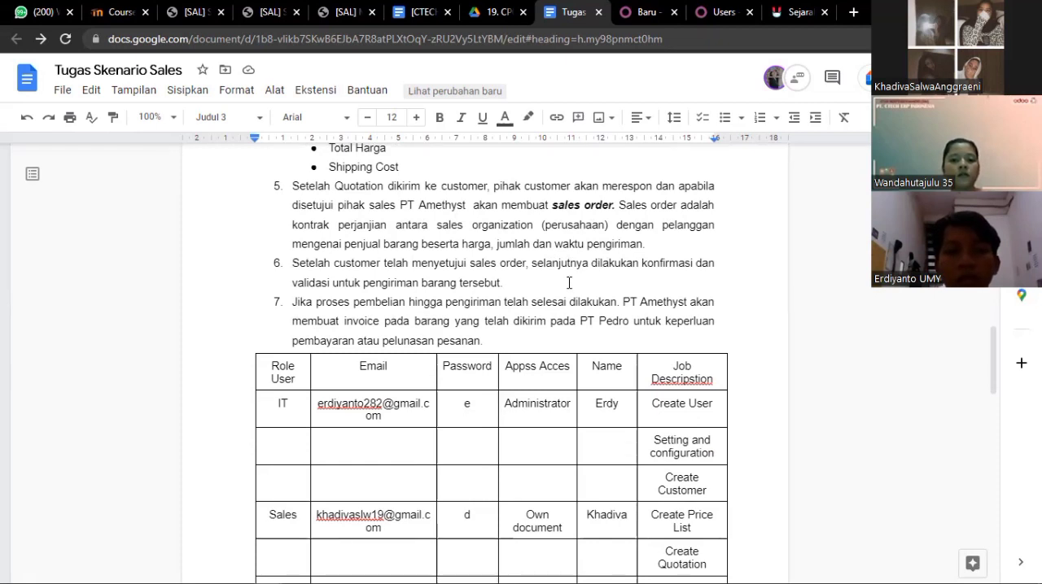
{"action": "scroll", "coordinate": [569, 283], "scroll_direction": "down", "scroll_amount": 2}
{"action": "scroll", "coordinate": [569, 282], "scroll_direction": "up", "scroll_amount": 1}
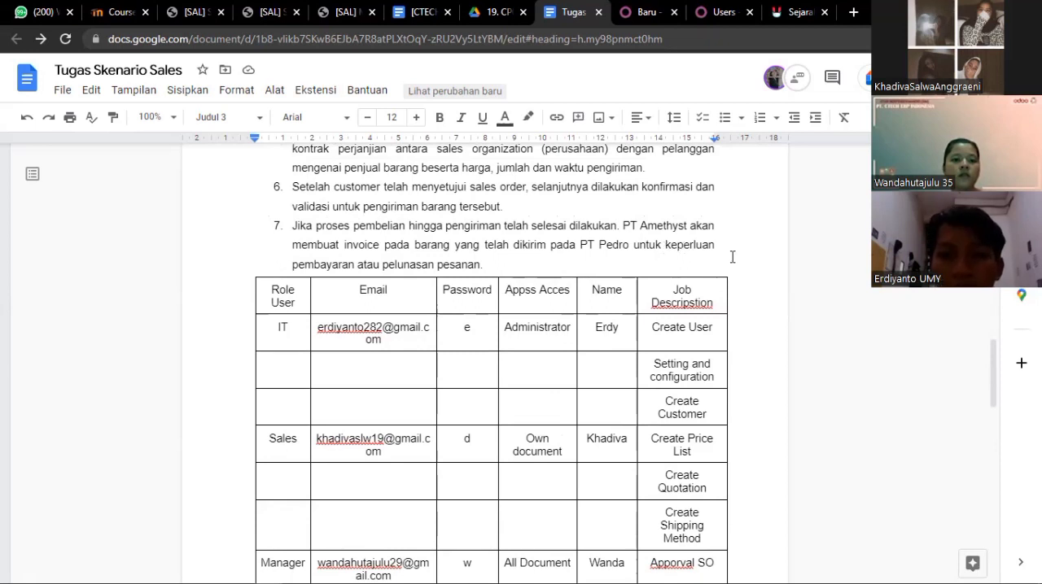
{"action": "mouse_move", "coordinate": [732, 257]}
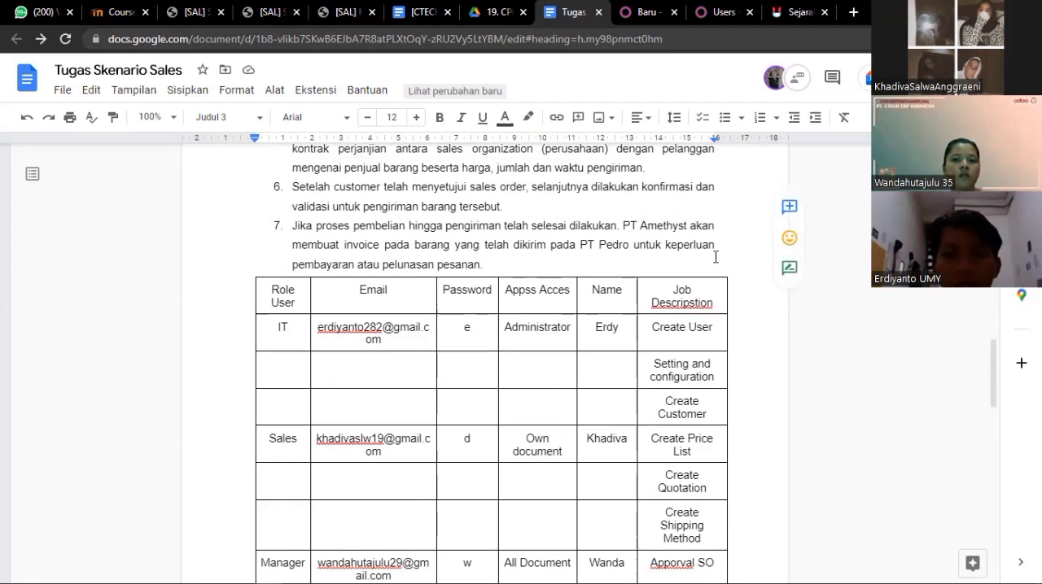
{"action": "scroll", "coordinate": [715, 257], "scroll_direction": "down", "scroll_amount": 3}
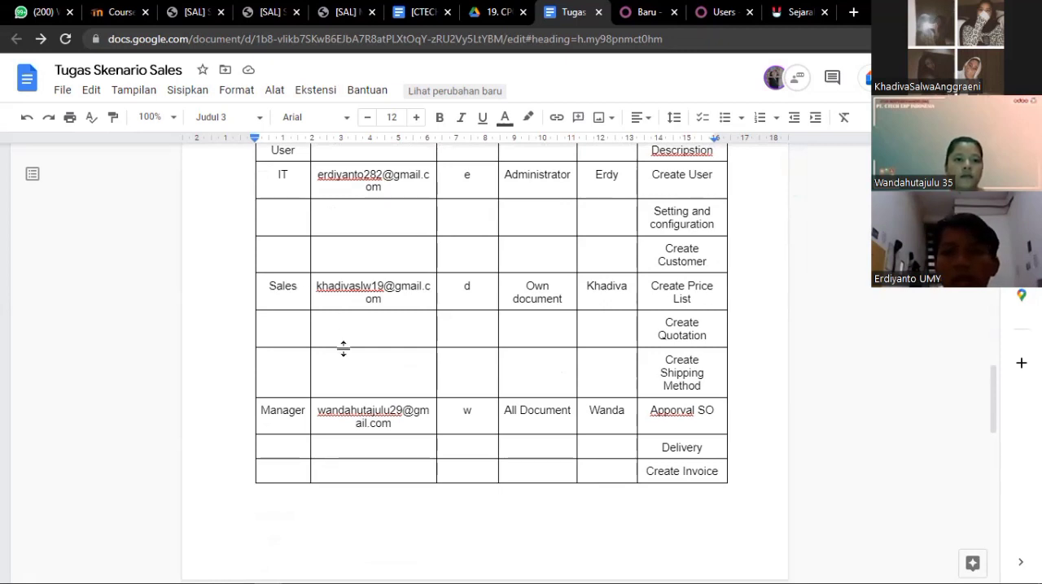
{"action": "scroll", "coordinate": [345, 349], "scroll_direction": "up", "scroll_amount": 1}
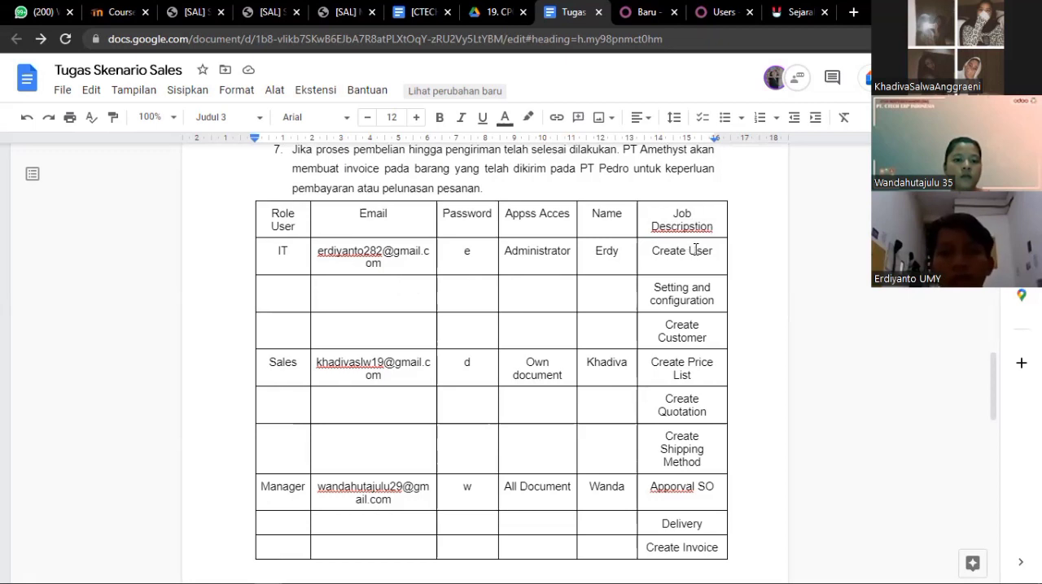
- Switch to Odoo and open the user management list from the general settings, checking the role table in the scenario document
{"action": "left_click", "coordinate": [712, 13]}
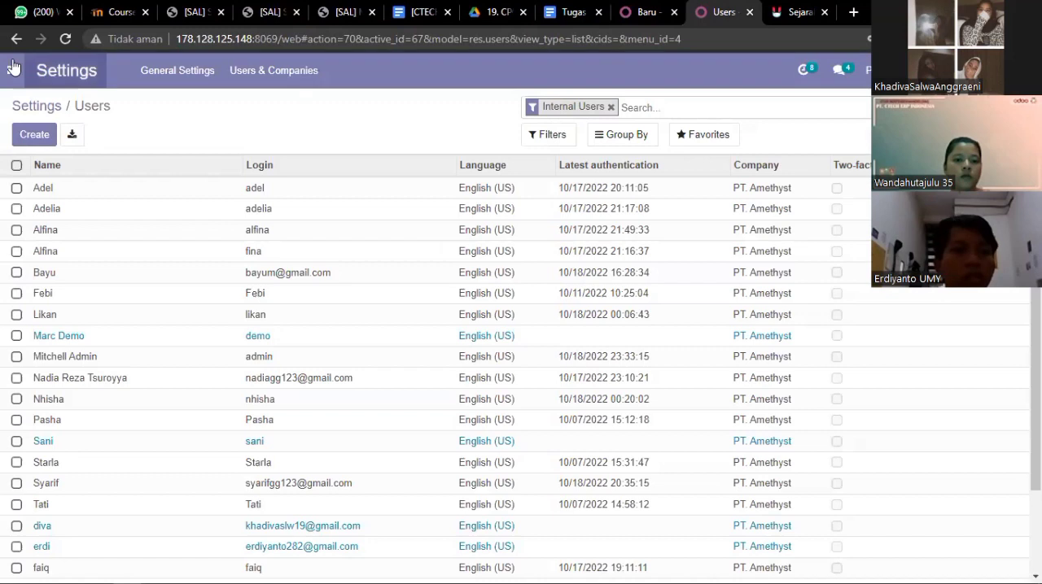
{"action": "left_click", "coordinate": [12, 68]}
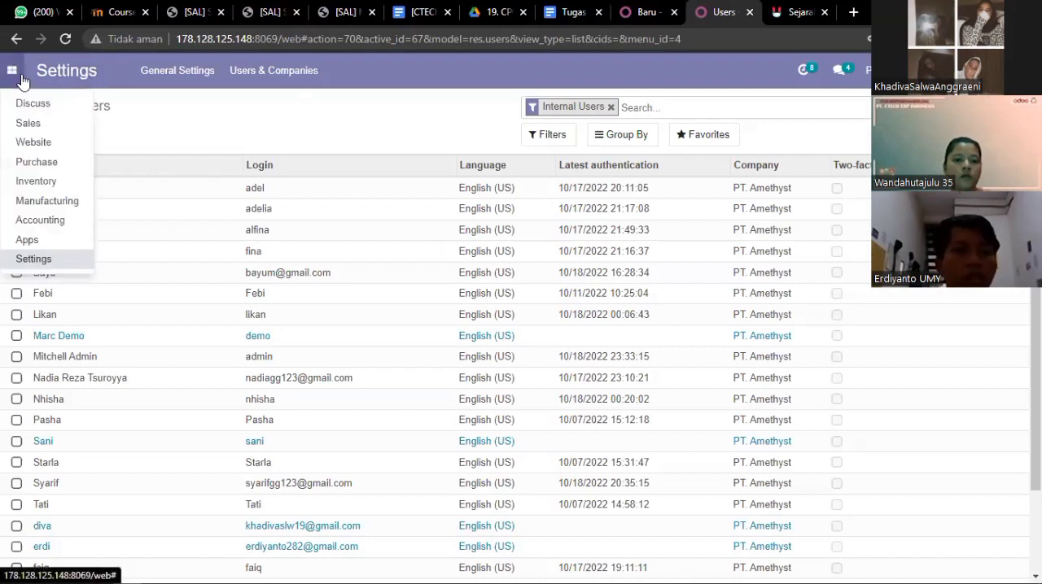
{"action": "left_click", "coordinate": [34, 259]}
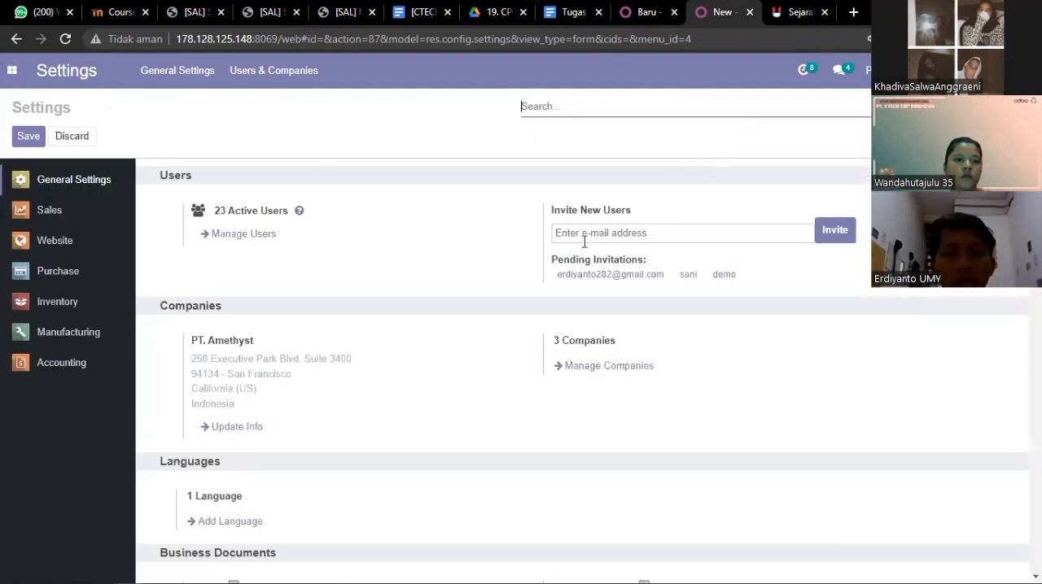
{"action": "left_click", "coordinate": [574, 12]}
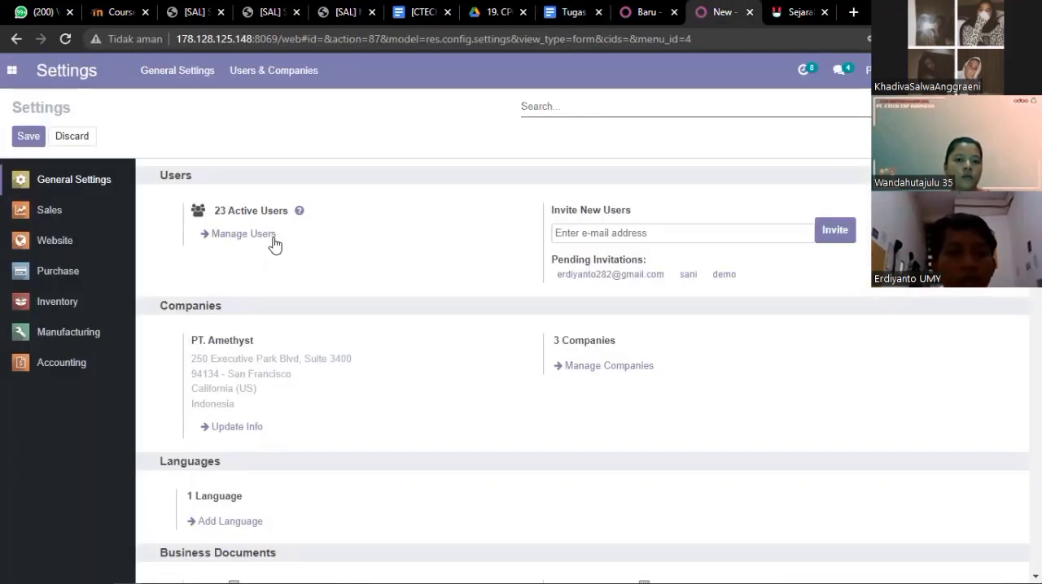
{"action": "left_click", "coordinate": [556, 13]}
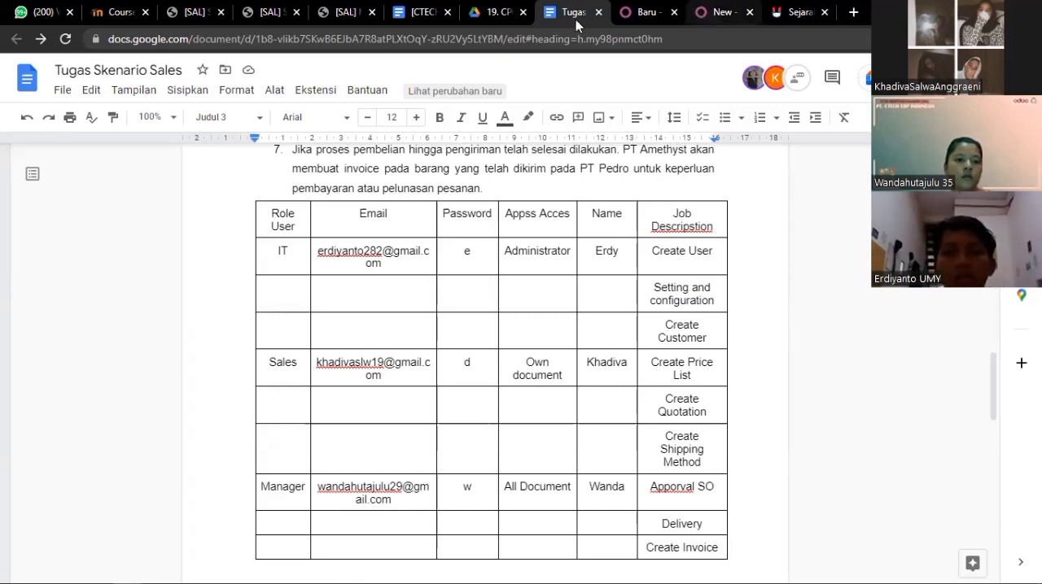
{"action": "left_click", "coordinate": [699, 13]}
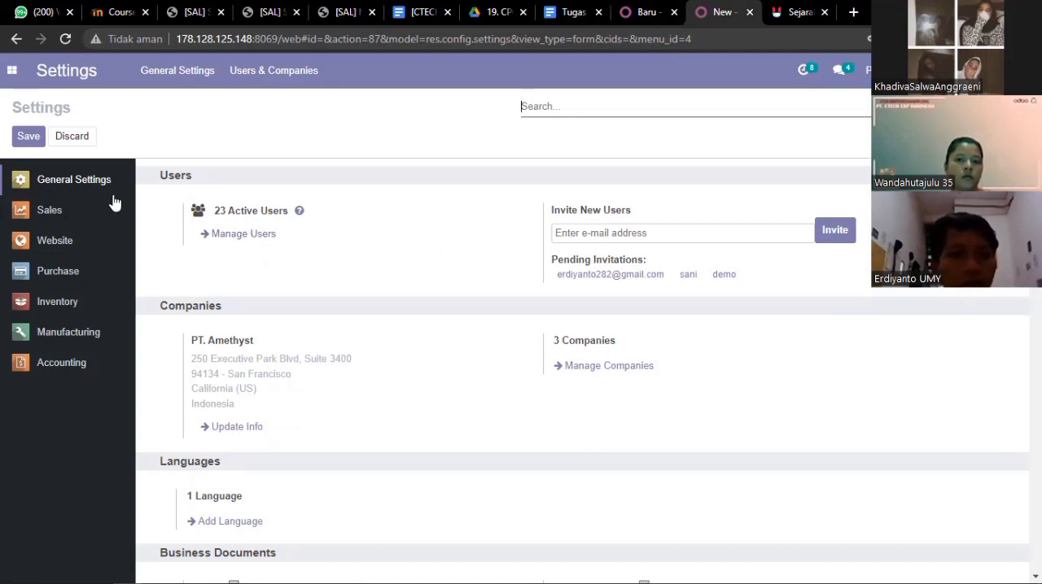
{"action": "left_click", "coordinate": [234, 241]}
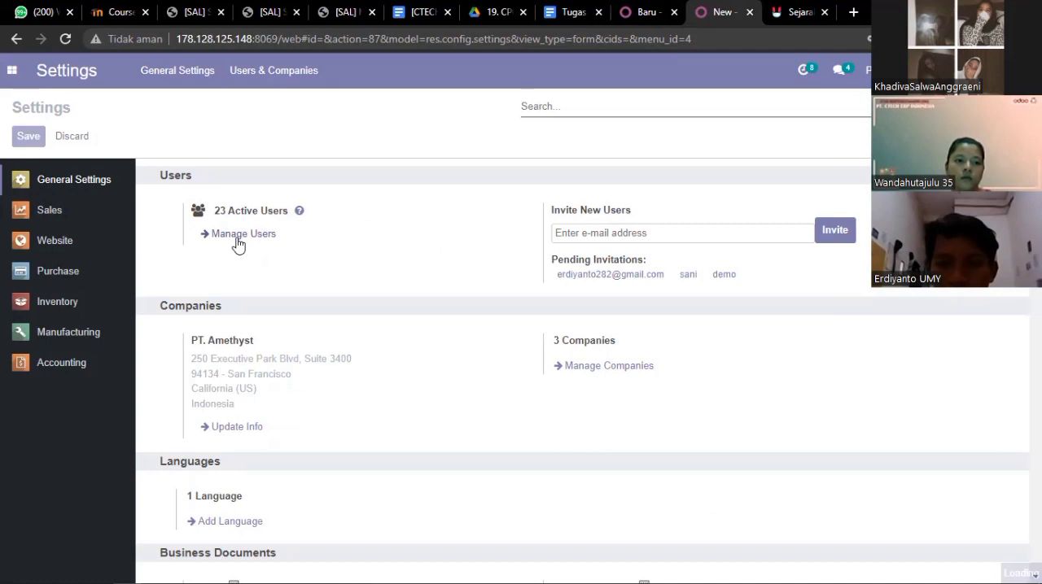
{"action": "left_click", "coordinate": [237, 234]}
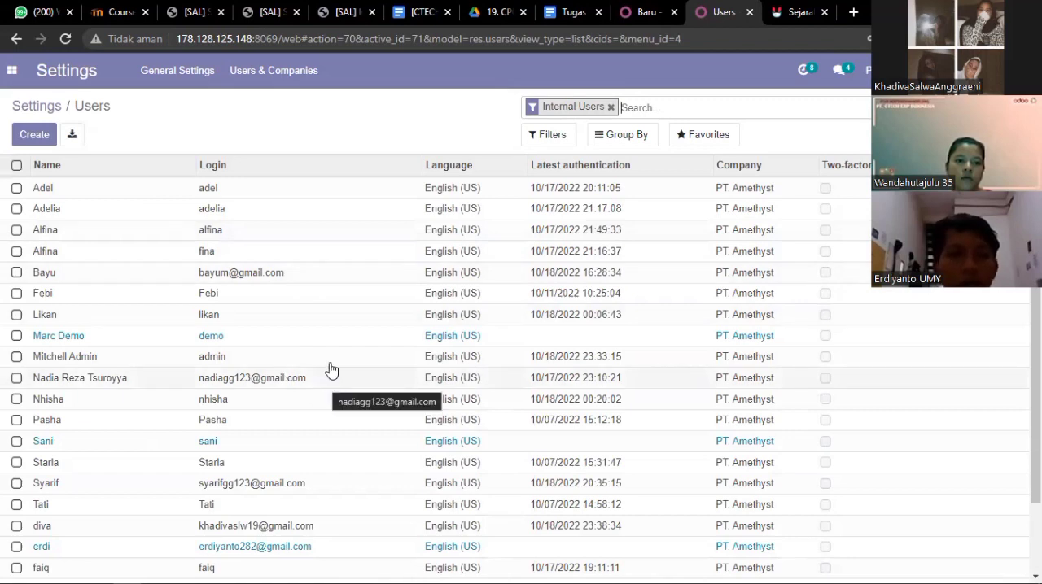
- Start a new user record and enter the Sales user's short name as both the name and the email address
{"action": "left_click", "coordinate": [34, 135]}
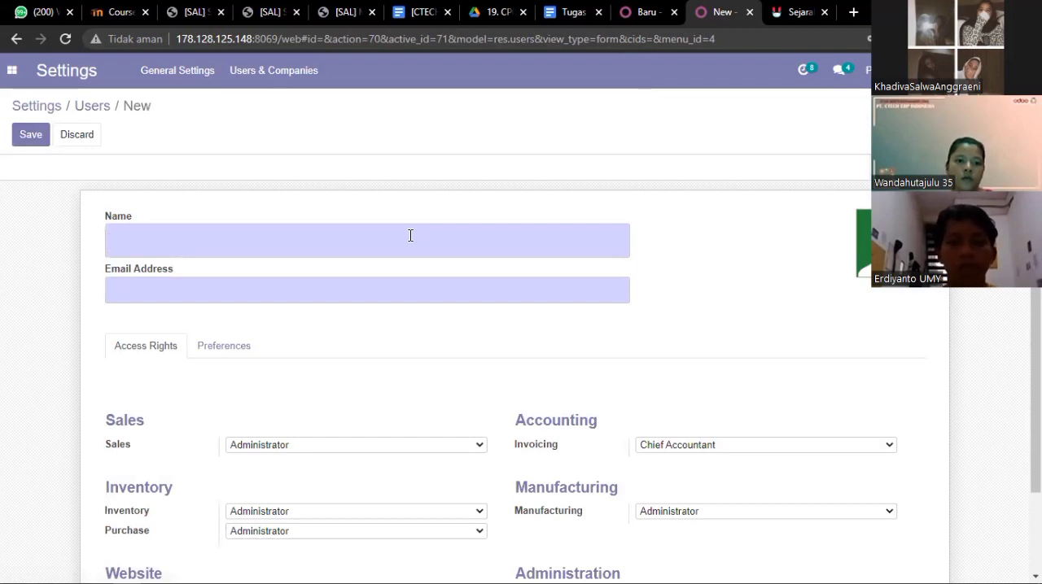
{"action": "type", "text": "diva"}
{"action": "left_click", "coordinate": [323, 286]}
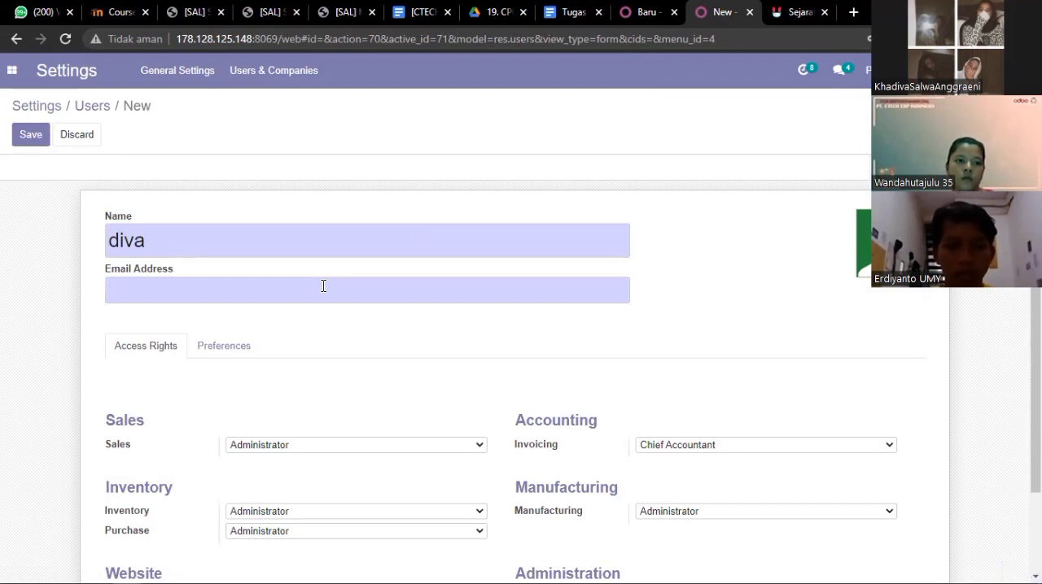
{"action": "type", "text": "diva"}
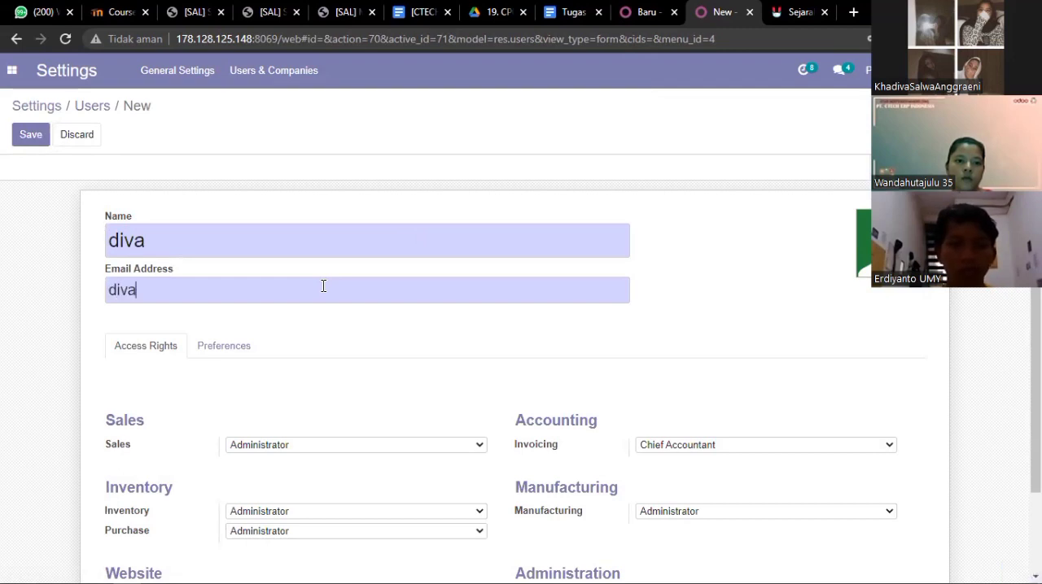
- Copy the Sales role's email from the Tugas Skenario Sales document and use it as the new Odoo user's email address
{"action": "left_click", "coordinate": [557, 12]}
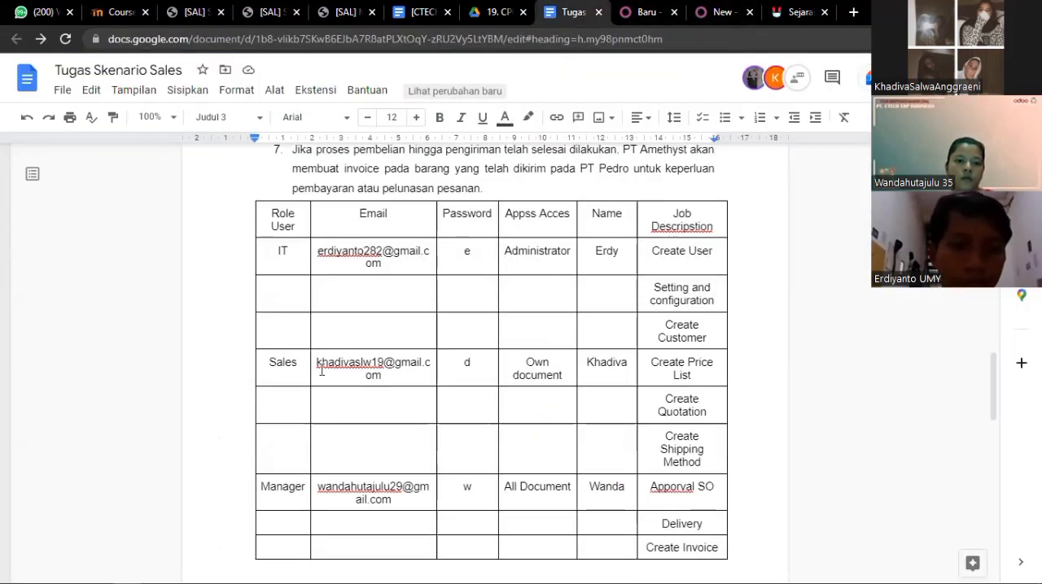
{"action": "triple_click", "coordinate": [386, 376]}
{"action": "left_click_drag", "start_coordinate": [382, 376], "coordinate": [318, 359]}
{"action": "key", "text": "ctrl+c"}
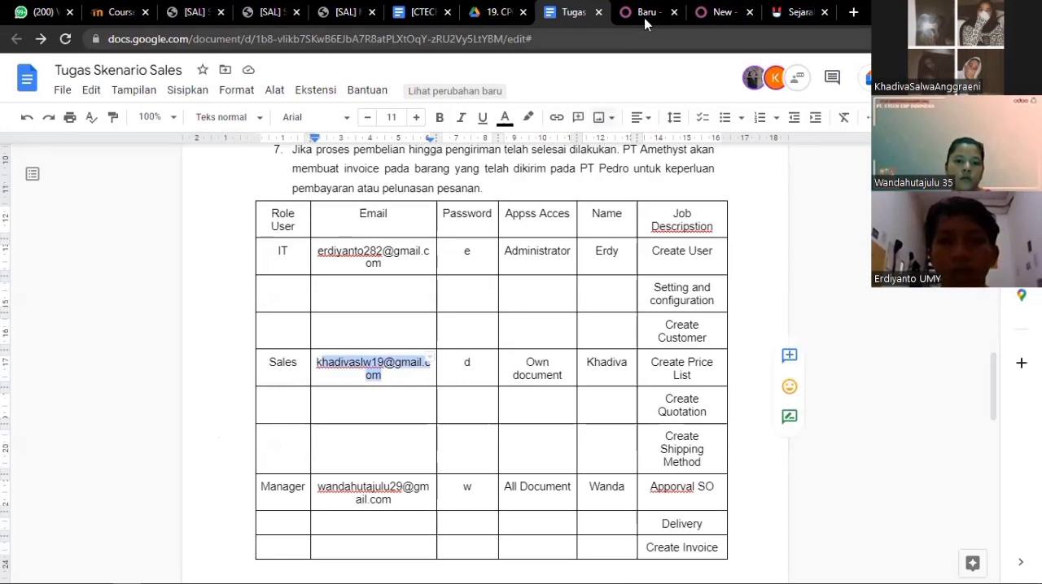
{"action": "left_click", "coordinate": [721, 13]}
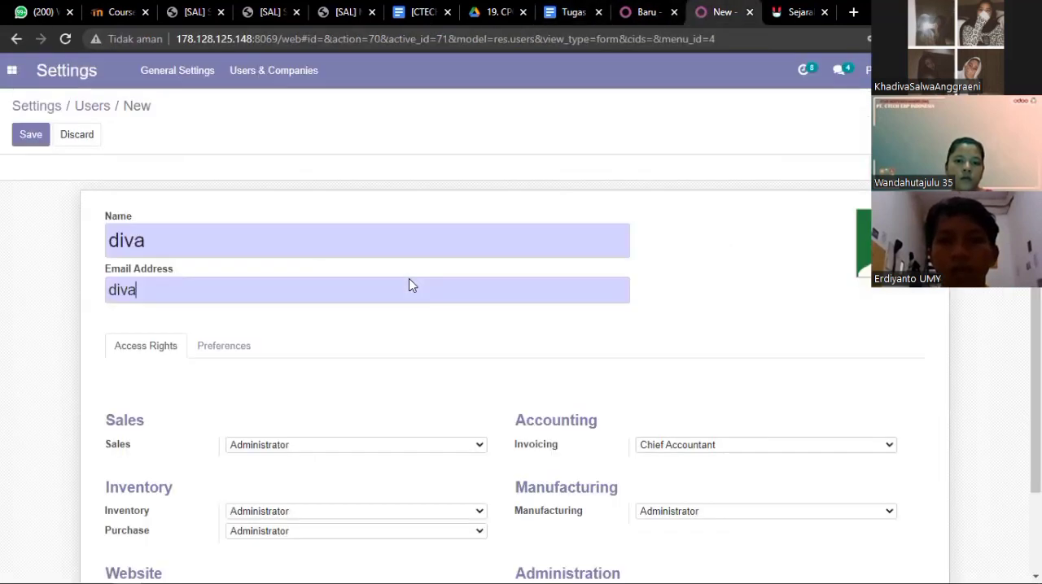
{"action": "left_click", "coordinate": [251, 287]}
{"action": "key", "text": "ctrl+v"}
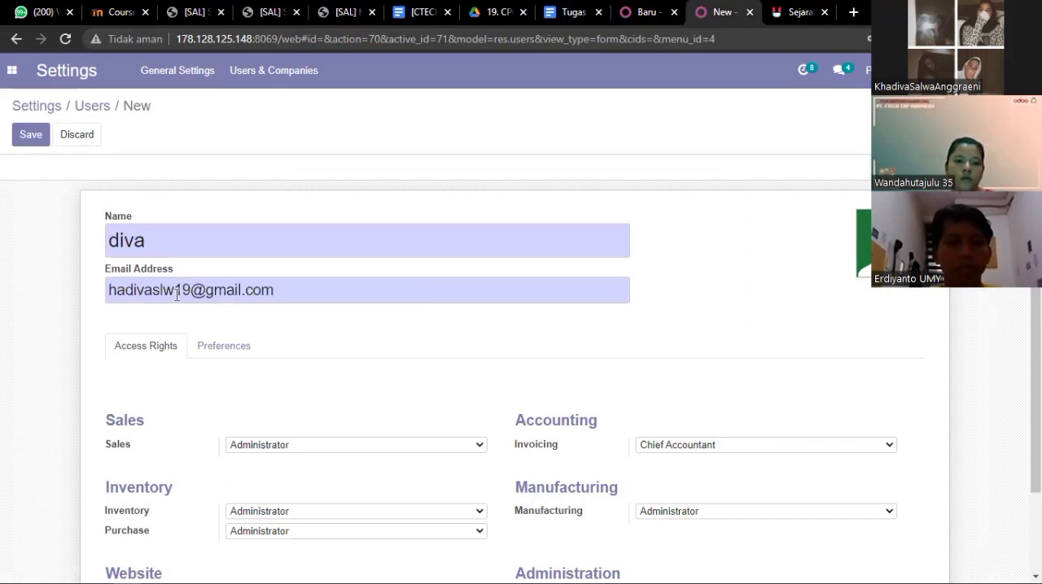
{"action": "type", "text": "k"}
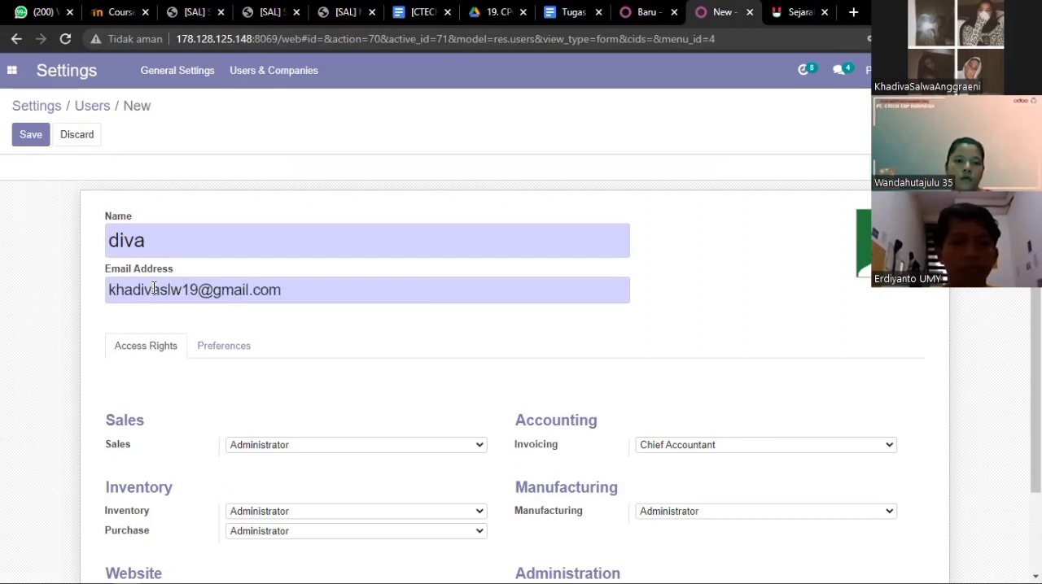
- Set the new user's Sales access right to User: Own Documents Only and check it against the Sales role in the scenario document
{"action": "scroll", "coordinate": [358, 340], "scroll_direction": "down", "scroll_amount": 1}
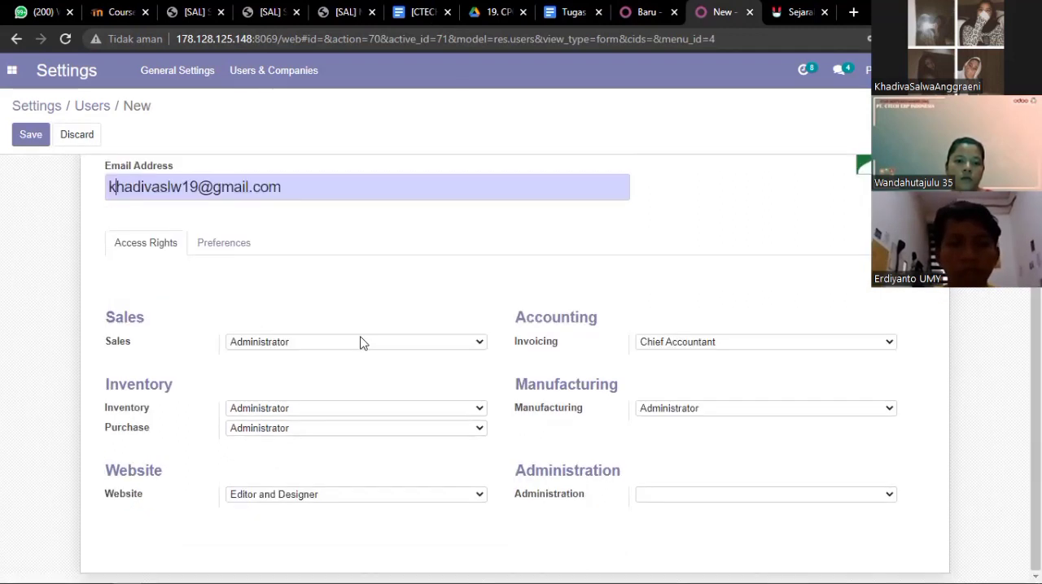
{"action": "left_click", "coordinate": [360, 345]}
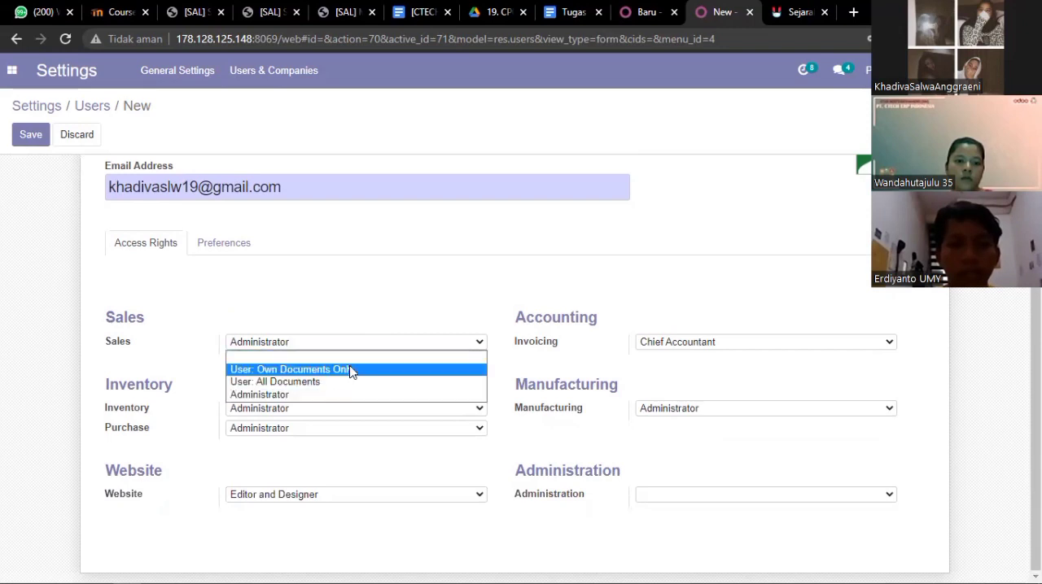
{"action": "left_click", "coordinate": [350, 370]}
{"action": "left_click", "coordinate": [572, 11]}
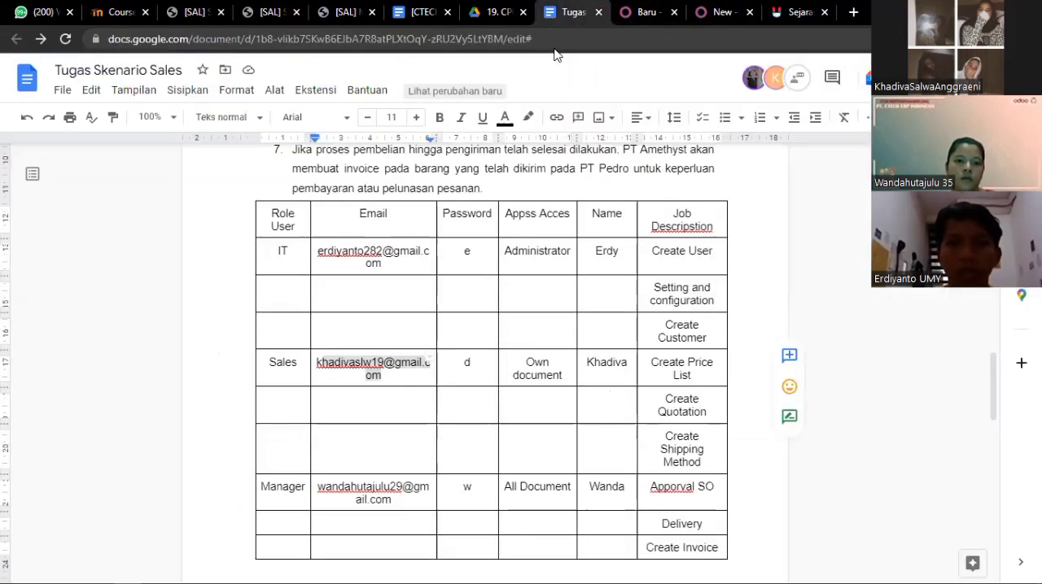
{"action": "left_click", "coordinate": [557, 384]}
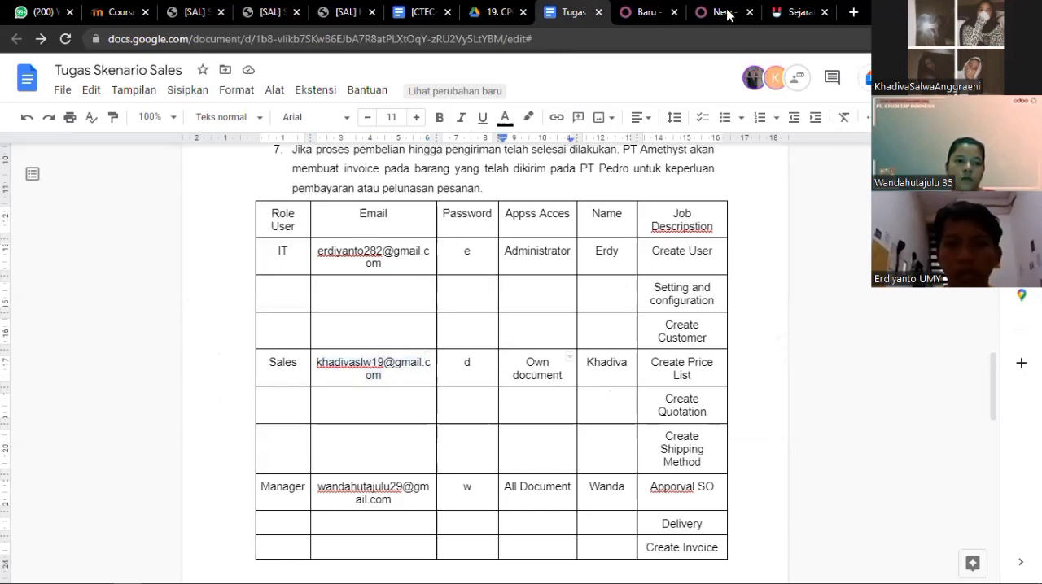
{"action": "left_click", "coordinate": [727, 12]}
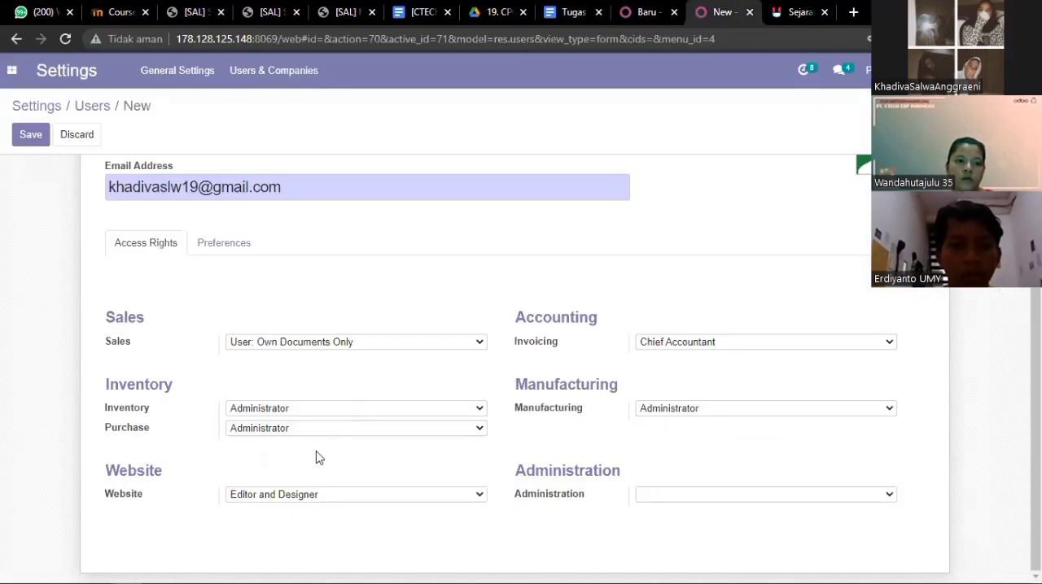
- Set the new user's Inventory and Purchase access rights to User and the Website right to Restricted Editor
{"action": "left_click", "coordinate": [318, 431]}
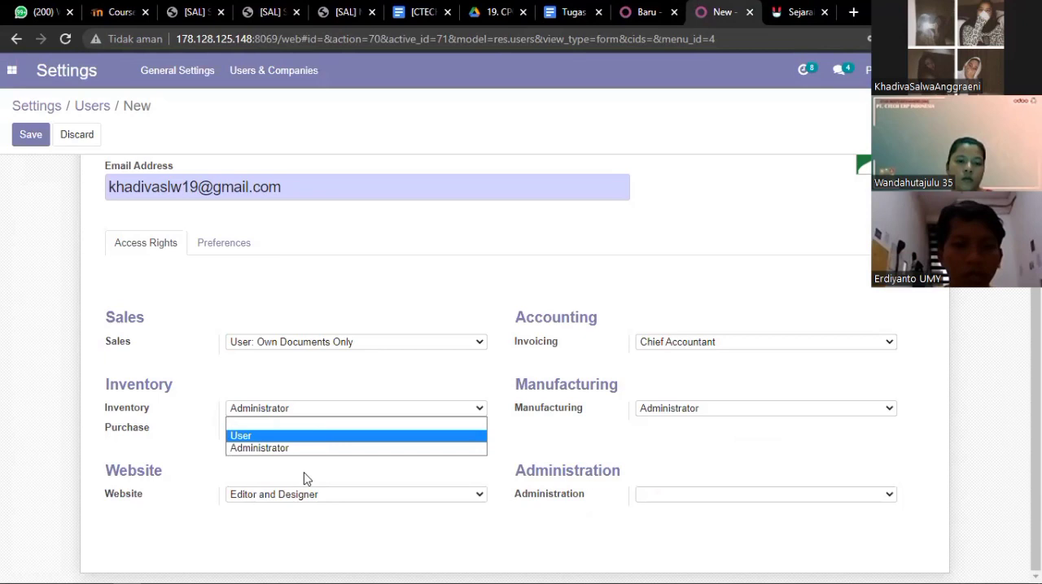
{"action": "left_click", "coordinate": [303, 436]}
{"action": "left_click", "coordinate": [304, 429]}
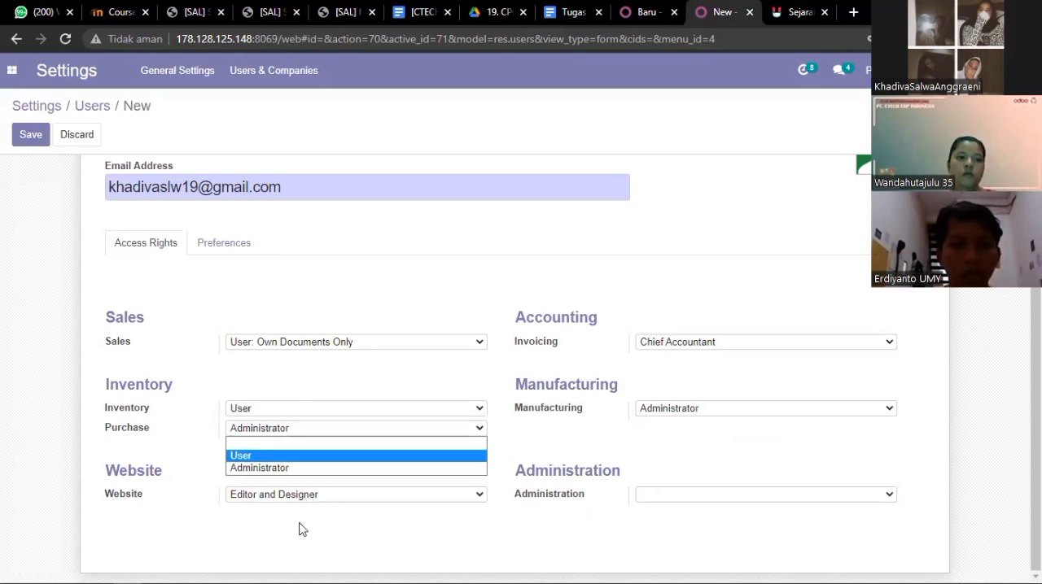
{"action": "left_click", "coordinate": [298, 455]}
{"action": "left_click", "coordinate": [299, 494]}
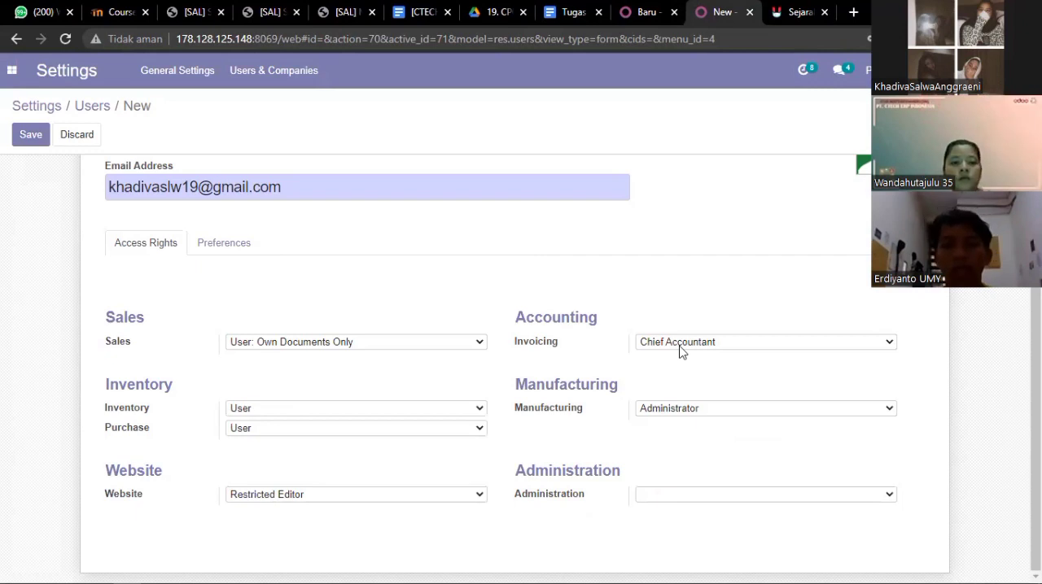
- Set the new user's Invoicing access right to Billing and the Manufacturing right to User
{"action": "left_click", "coordinate": [680, 346]}
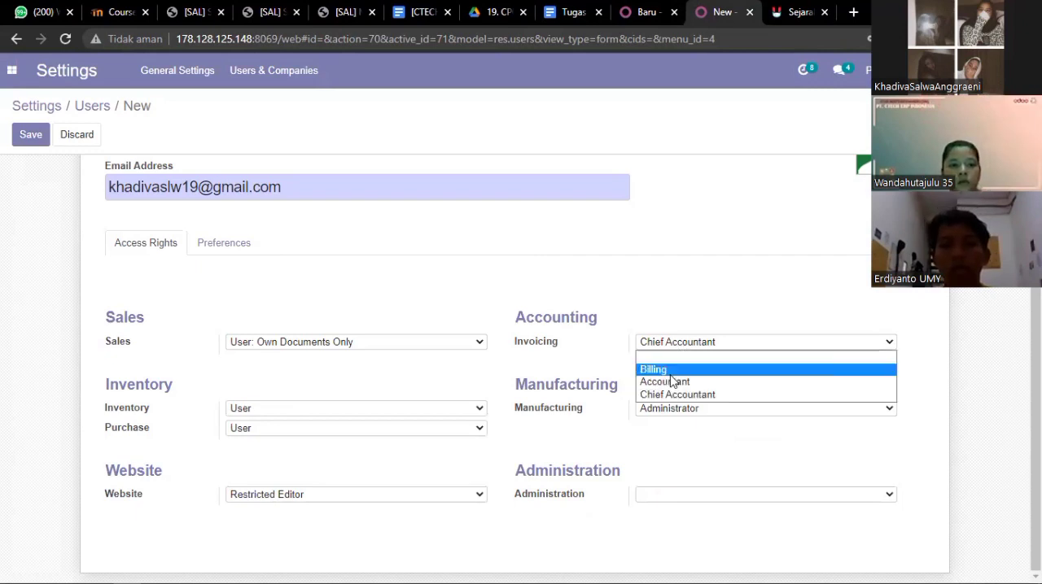
{"action": "left_click", "coordinate": [674, 371]}
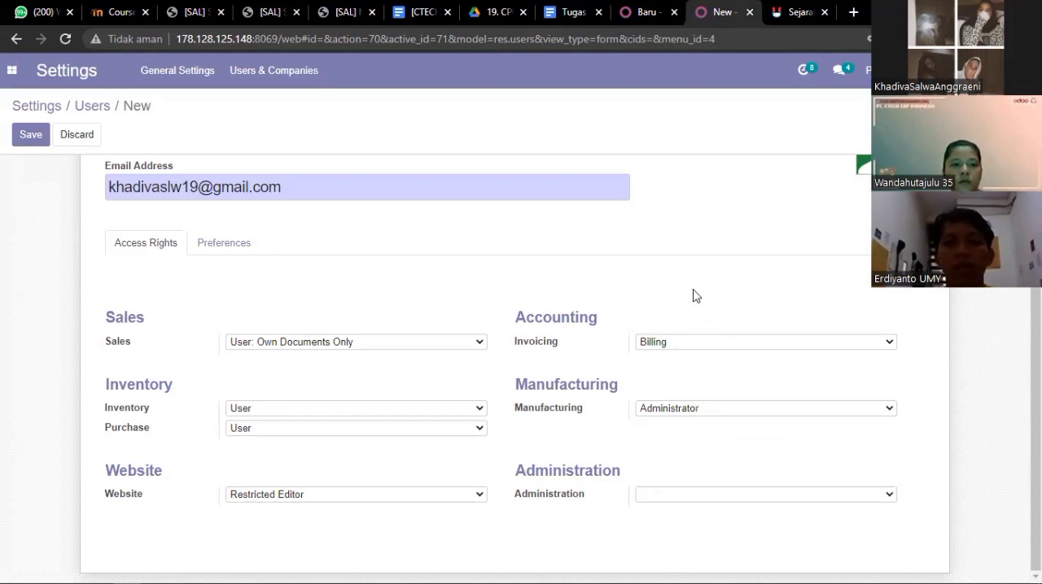
{"action": "left_click", "coordinate": [679, 413]}
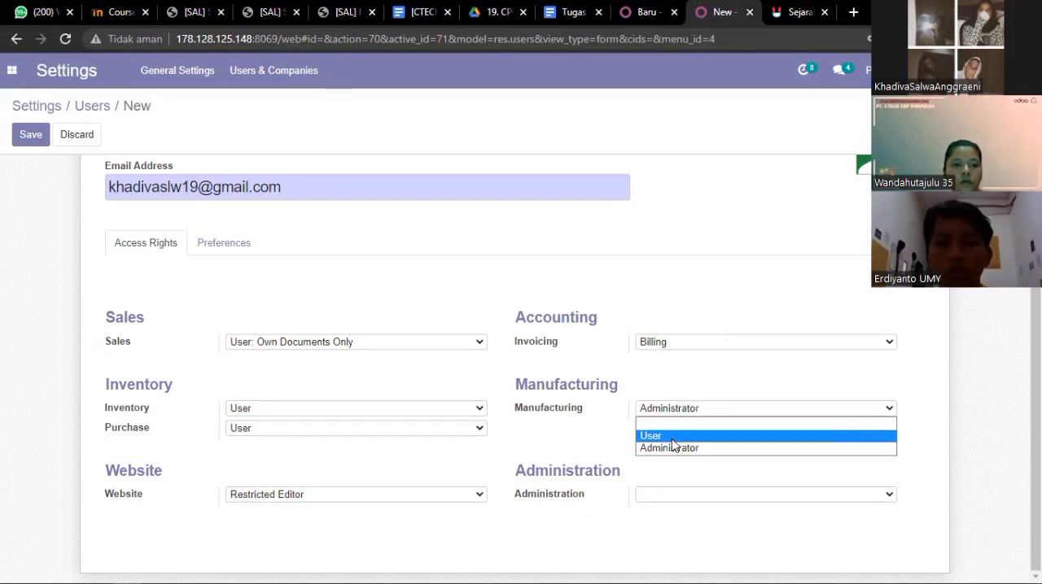
{"action": "left_click", "coordinate": [677, 437]}
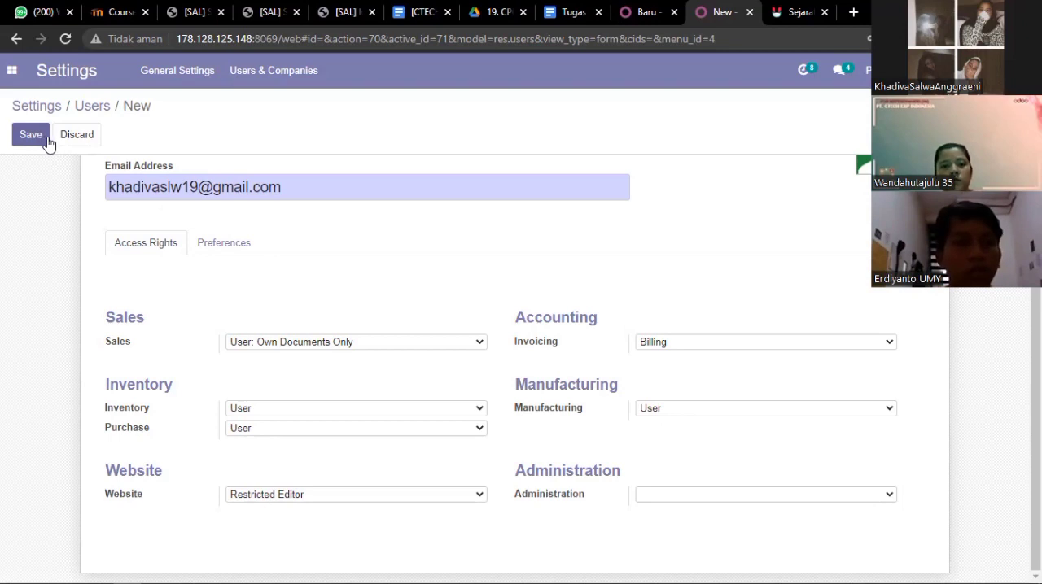
- Discard the unsaved new user record and return to the Users list
{"action": "scroll", "coordinate": [171, 250], "scroll_direction": "up", "scroll_amount": 2}
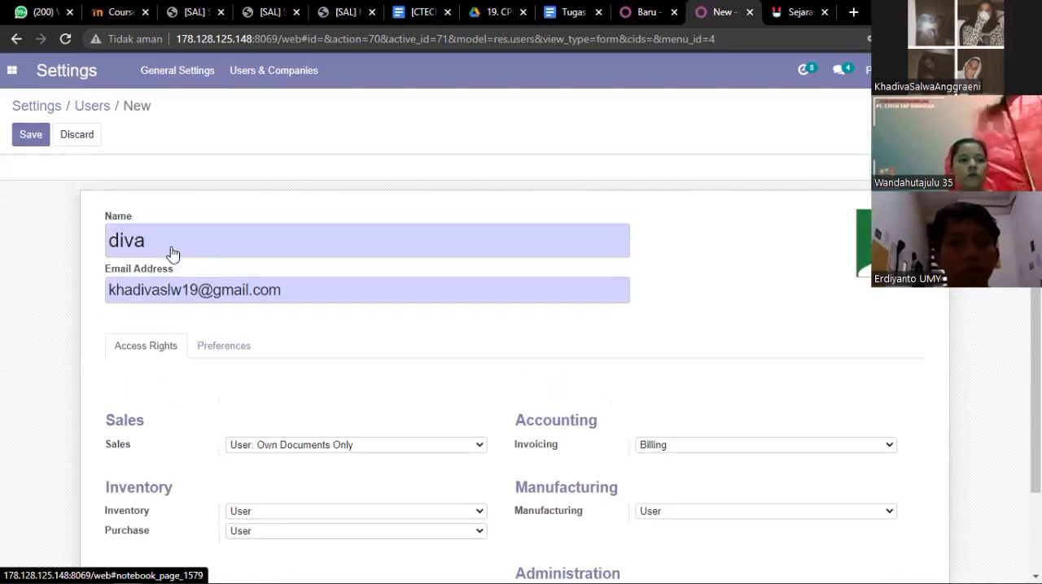
{"action": "left_click", "coordinate": [81, 145]}
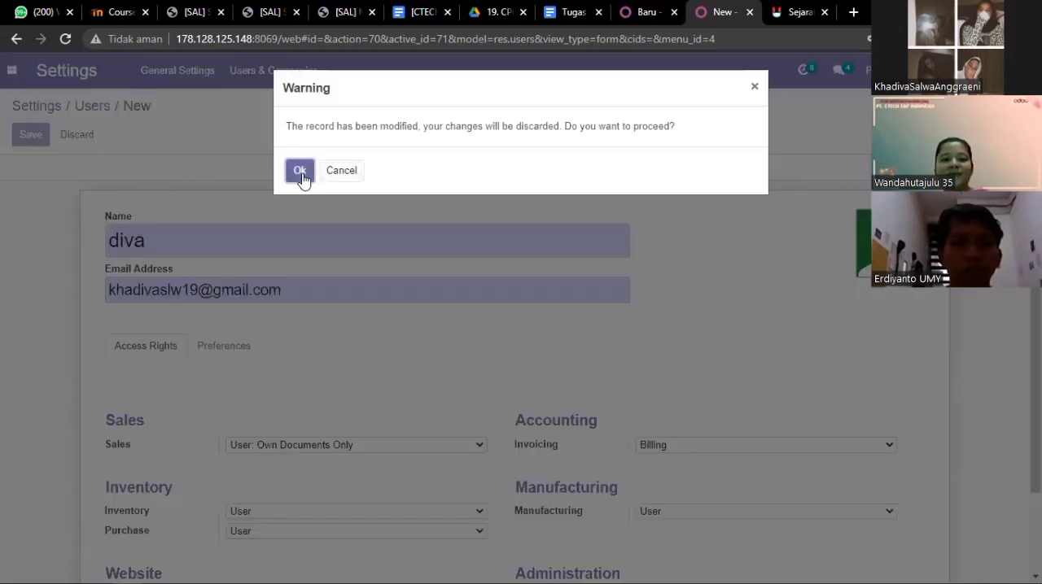
{"action": "left_click", "coordinate": [299, 171]}
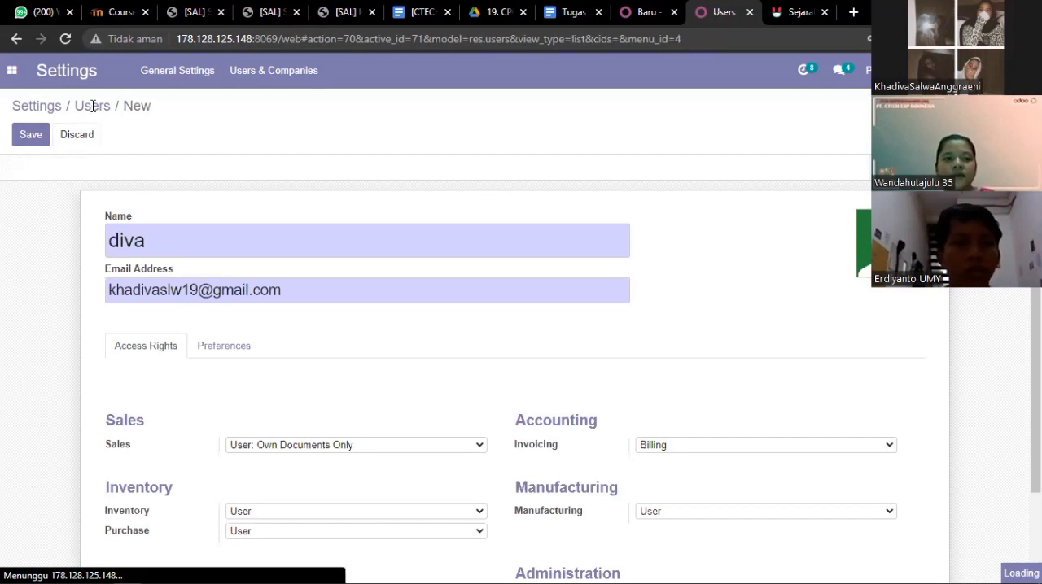
- Select the Sales and Manager users, enter a new password for each in the Change Password dialog, and cancel the change
{"action": "scroll", "coordinate": [236, 235], "scroll_direction": "down", "scroll_amount": 2}
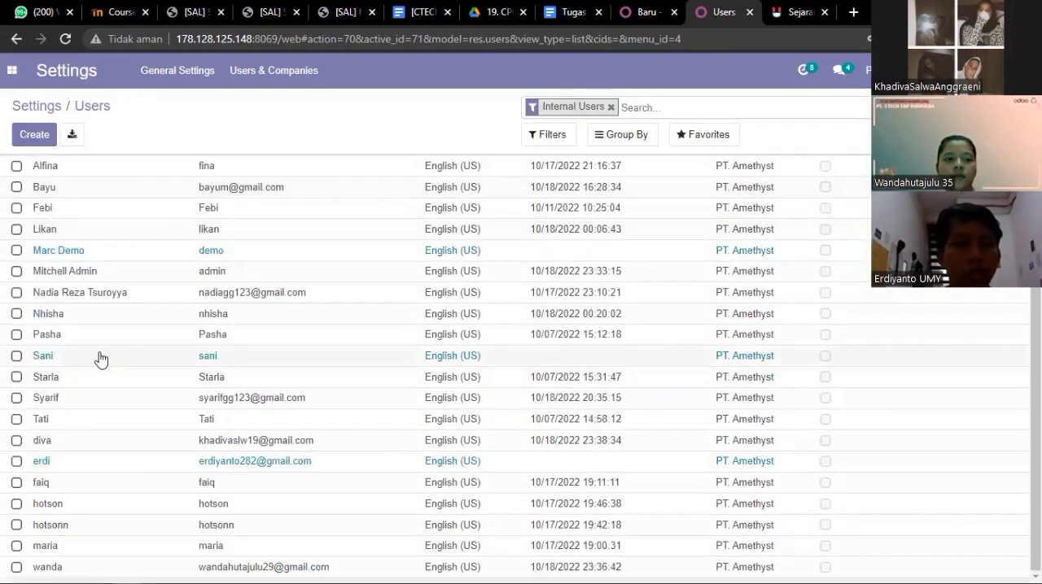
{"action": "scroll", "coordinate": [100, 362], "scroll_direction": "up", "scroll_amount": 2}
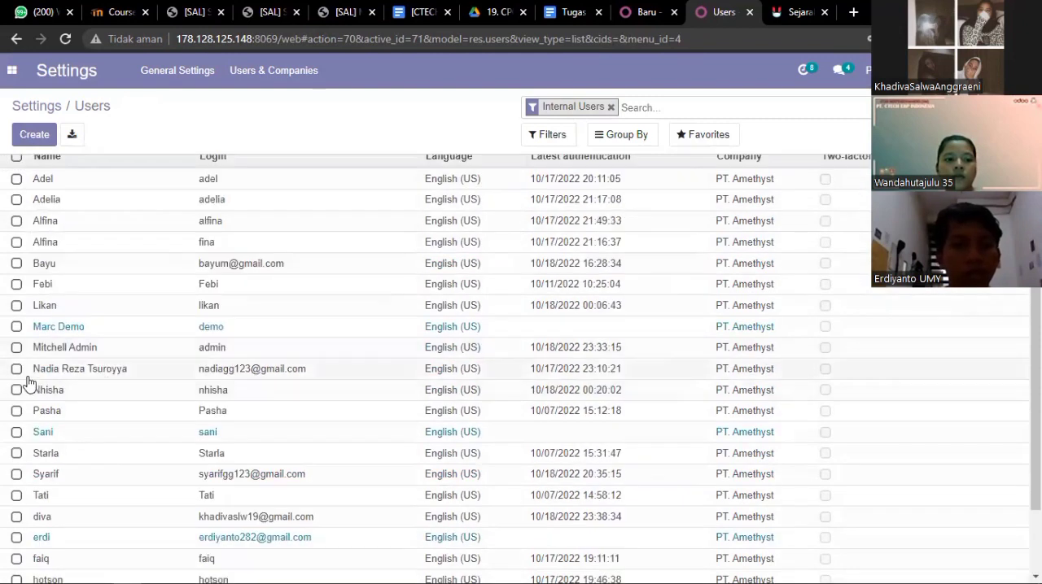
{"action": "scroll", "coordinate": [106, 511], "scroll_direction": "down", "scroll_amount": 1}
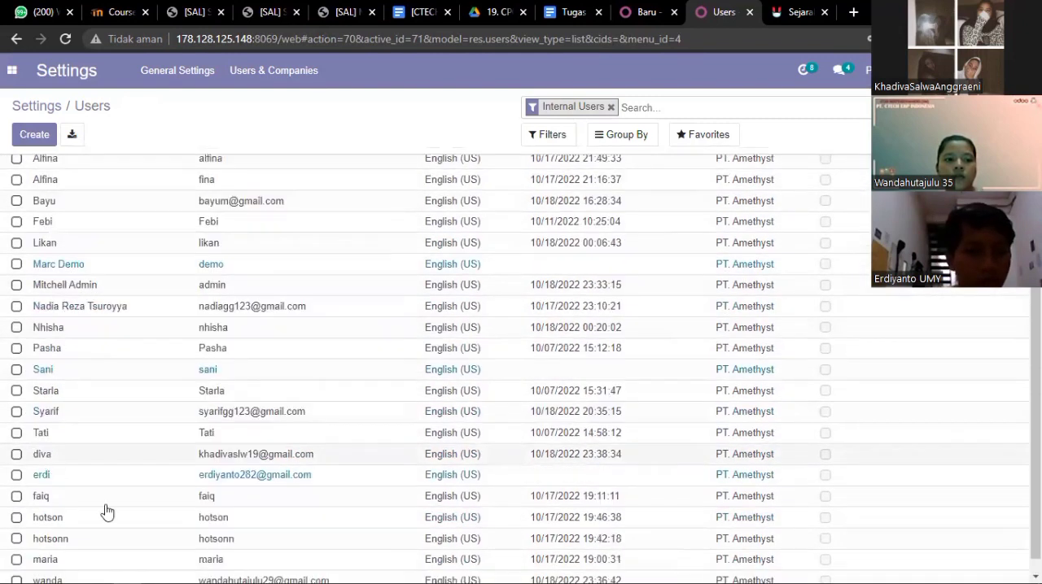
{"action": "left_click", "coordinate": [18, 566]}
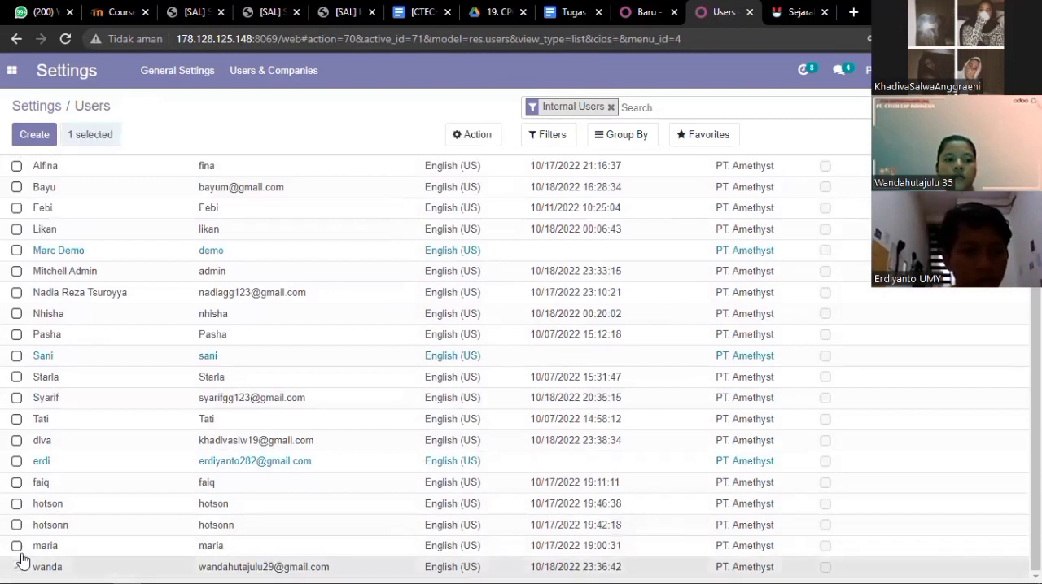
{"action": "left_click", "coordinate": [16, 443]}
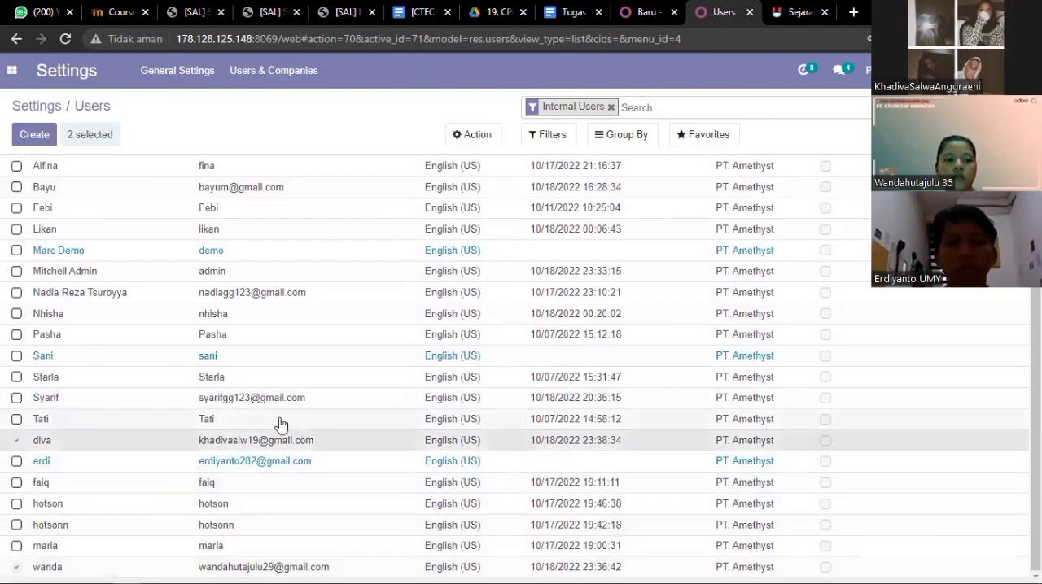
{"action": "left_click", "coordinate": [477, 134]}
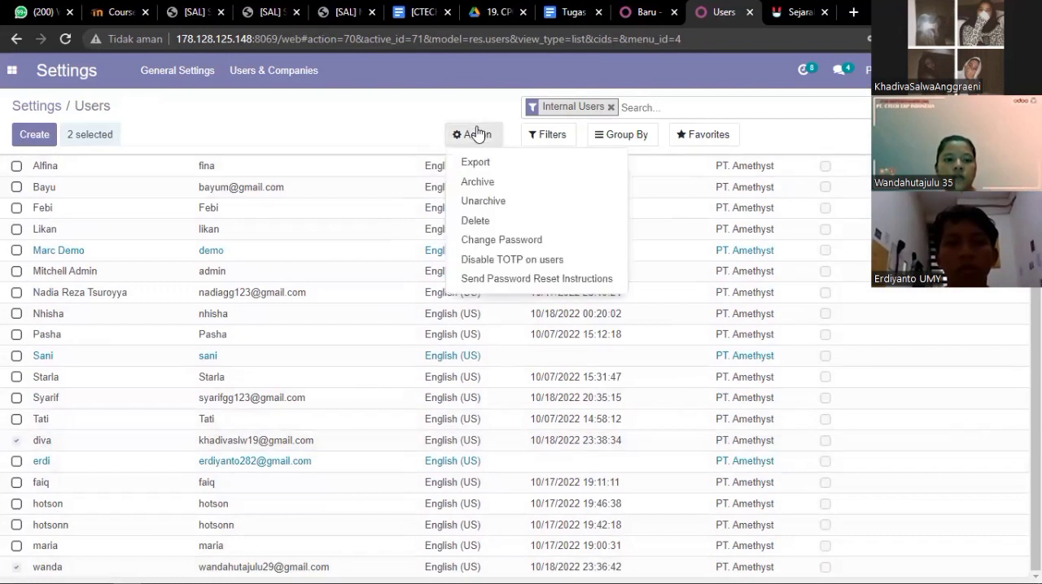
{"action": "left_click", "coordinate": [509, 241]}
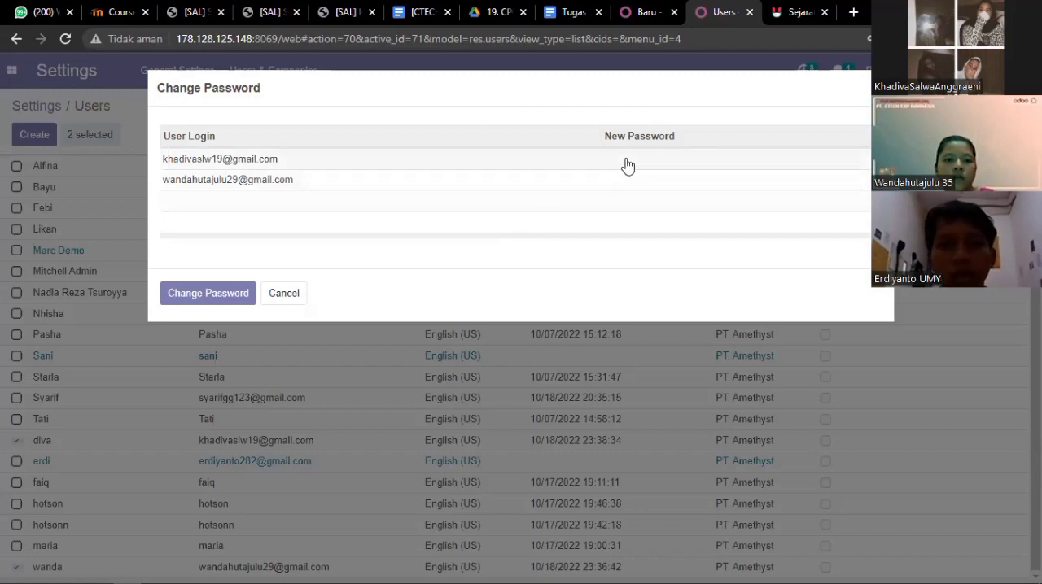
{"action": "left_click", "coordinate": [635, 158]}
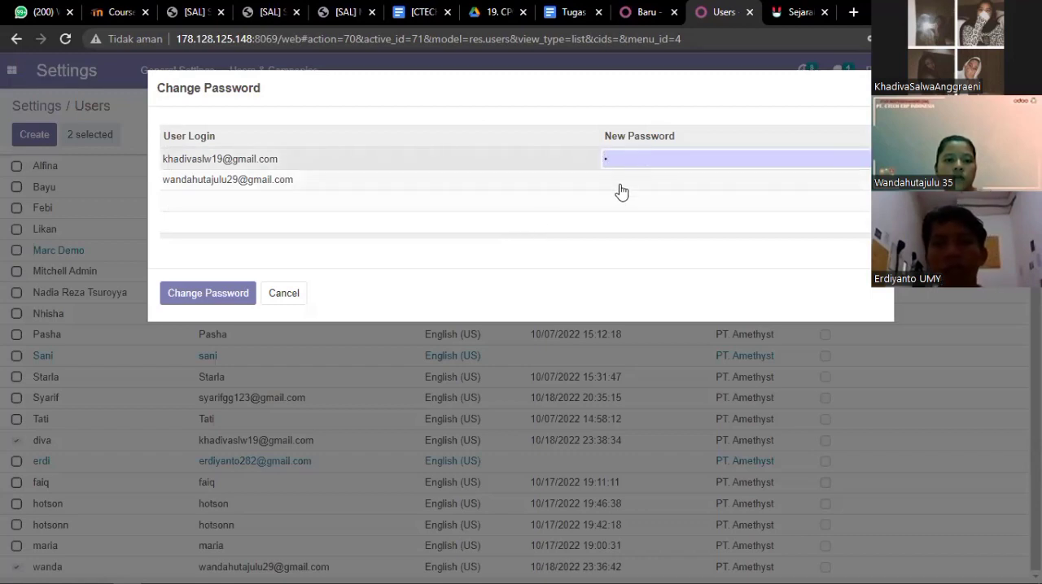
{"action": "left_click", "coordinate": [621, 181]}
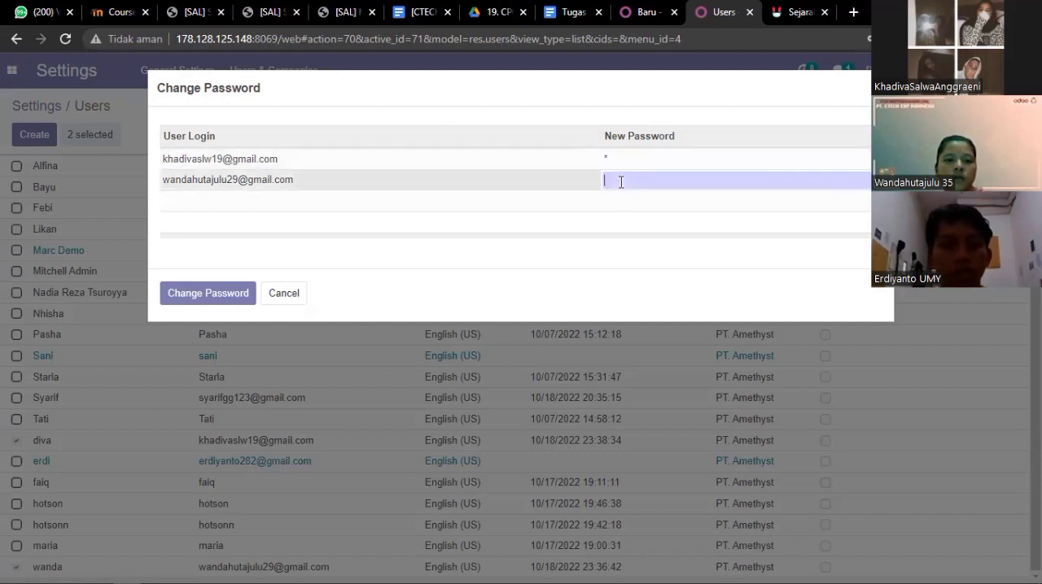
{"action": "type", "text": "a"}
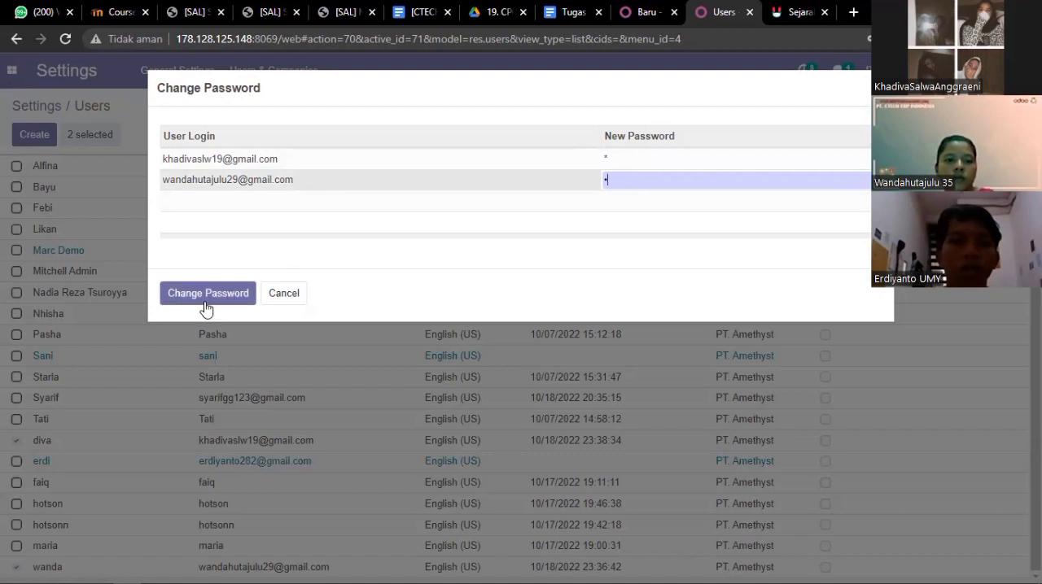
{"action": "left_click", "coordinate": [281, 296]}
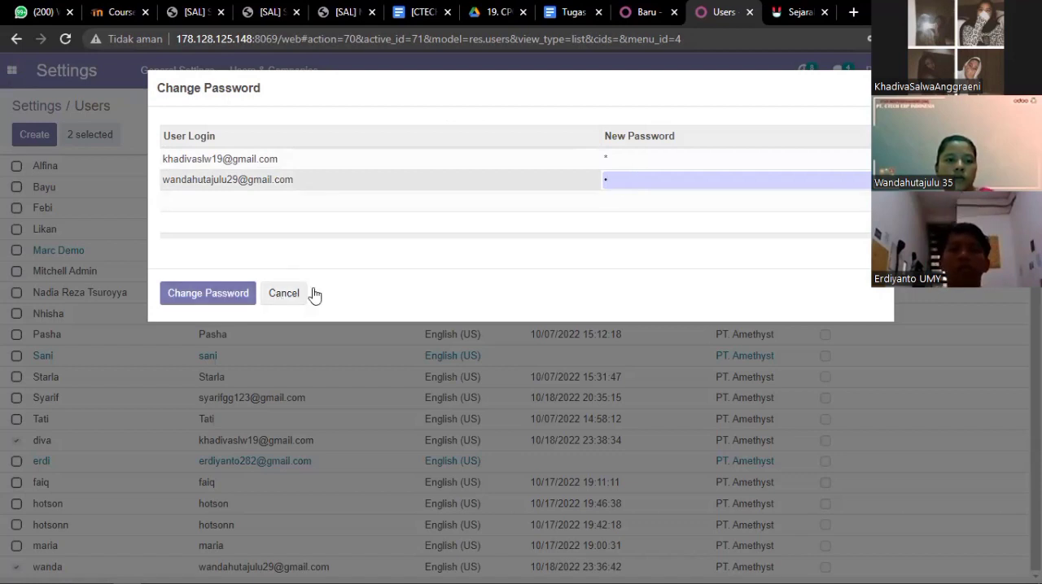
- Review the role table, customer data, price list and shipping method requirements in the Tugas Skenario Sales document
{"action": "left_click", "coordinate": [575, 15]}
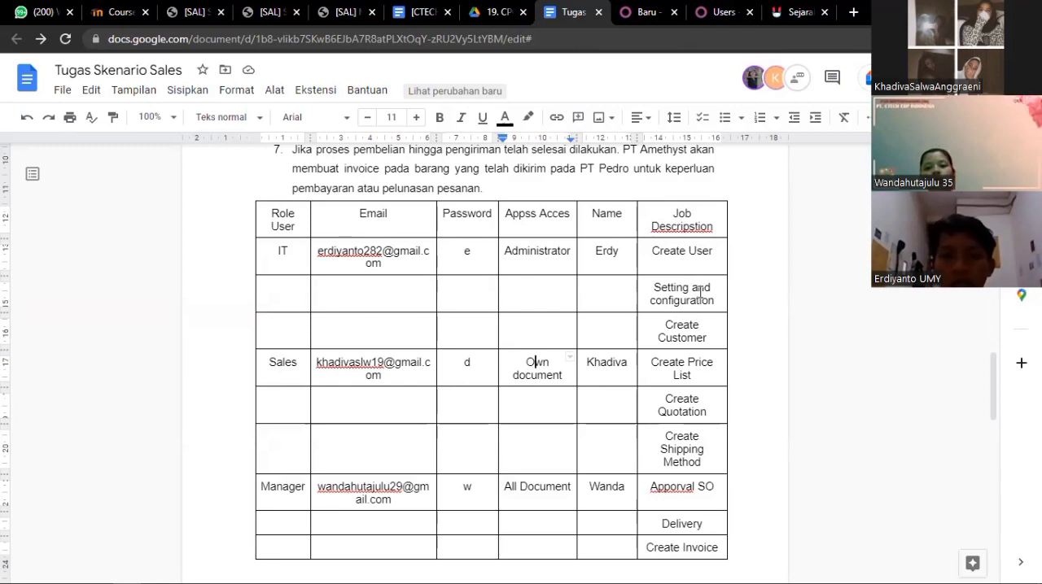
{"action": "scroll", "coordinate": [699, 293], "scroll_direction": "down", "scroll_amount": 1}
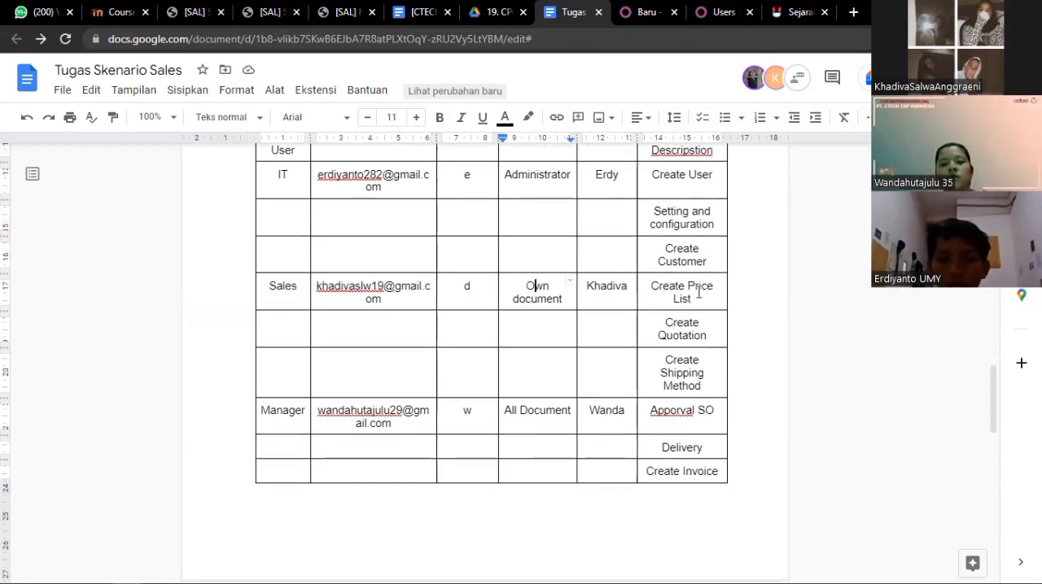
{"action": "scroll", "coordinate": [698, 293], "scroll_direction": "up", "scroll_amount": 1}
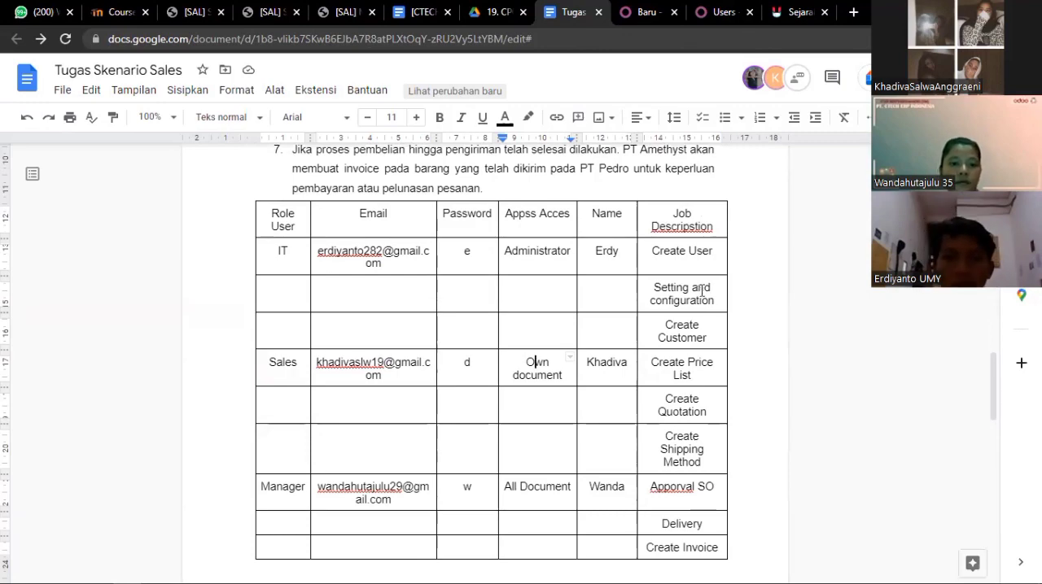
{"action": "scroll", "coordinate": [701, 292], "scroll_direction": "up", "scroll_amount": 15}
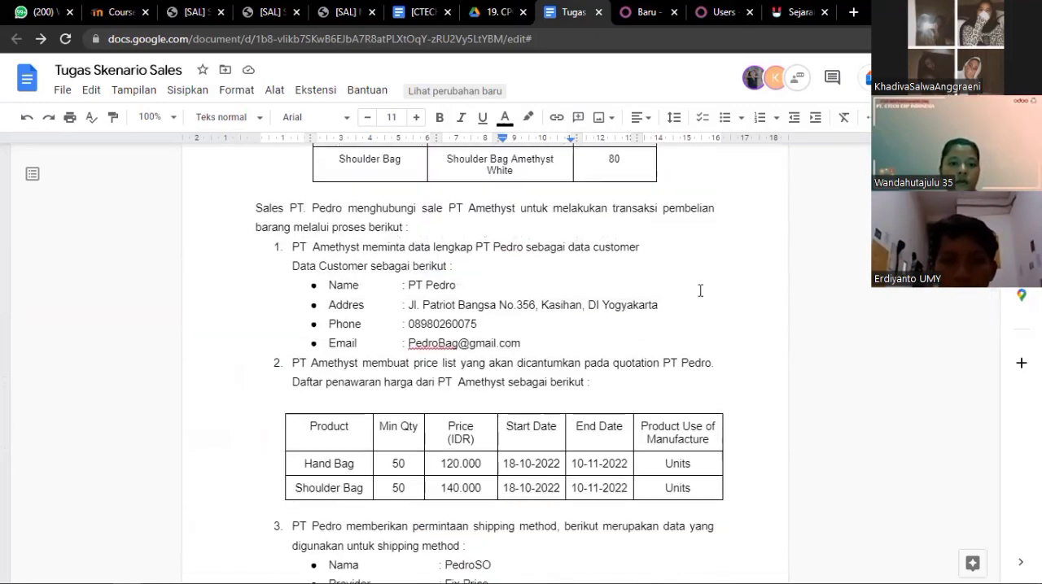
{"action": "scroll", "coordinate": [699, 291], "scroll_direction": "up", "scroll_amount": 3}
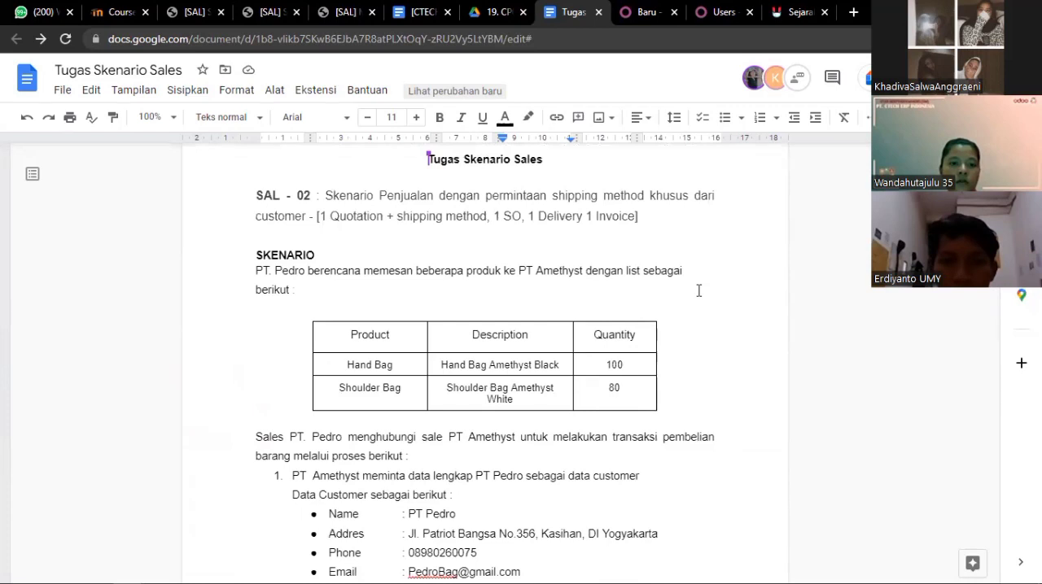
{"action": "scroll", "coordinate": [699, 291], "scroll_direction": "up", "scroll_amount": 1}
{"action": "scroll", "coordinate": [698, 291], "scroll_direction": "down", "scroll_amount": 6}
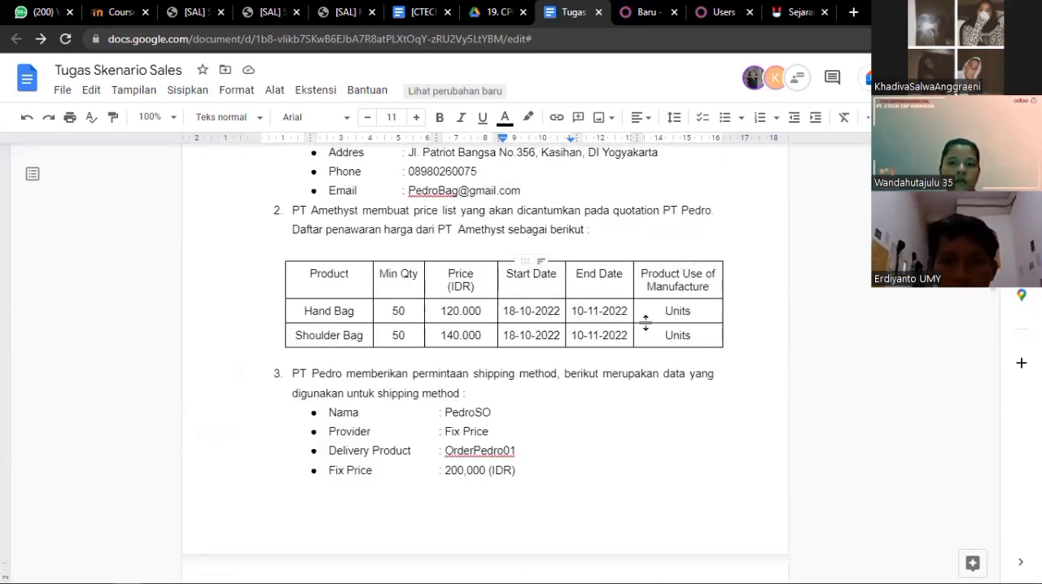
{"action": "scroll", "coordinate": [639, 326], "scroll_direction": "up", "scroll_amount": 8}
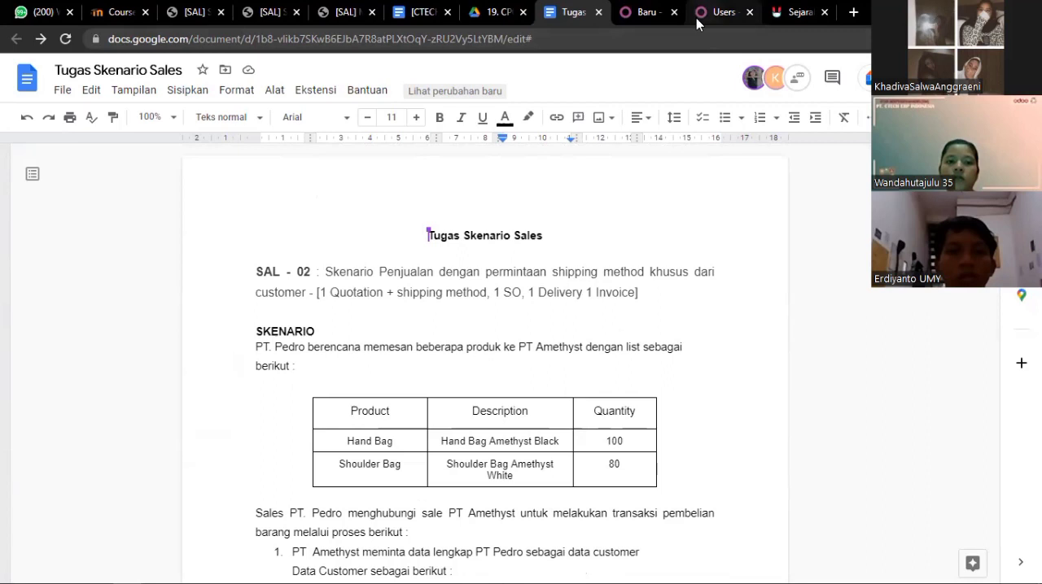
- Switch to Odoo, check the Pricelists, Margins and Delivery Methods options in the Sales settings, and discard without saving
{"action": "left_click", "coordinate": [716, 12]}
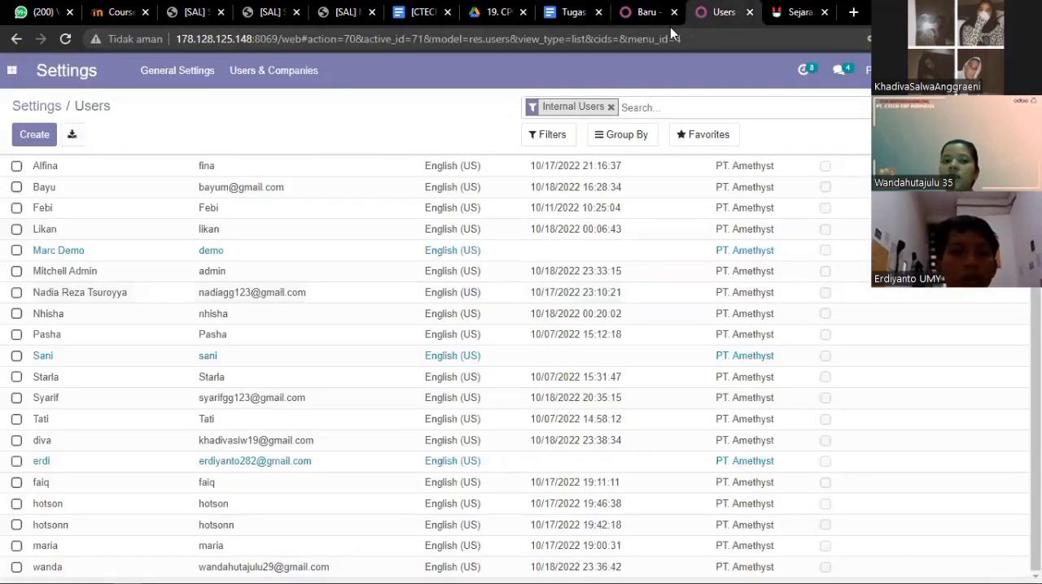
{"action": "left_click", "coordinate": [10, 73]}
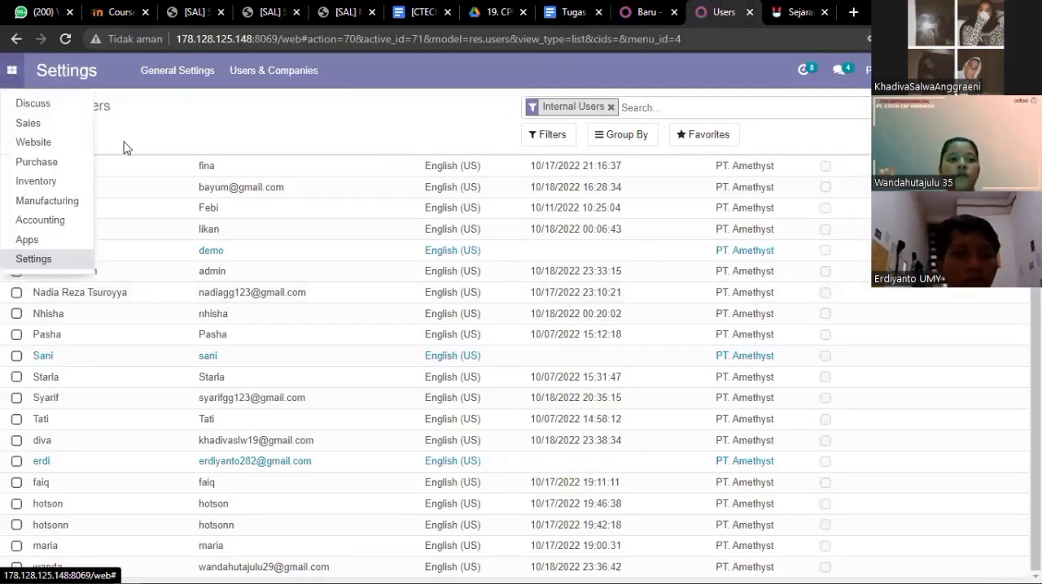
{"action": "left_click", "coordinate": [8, 71]}
{"action": "left_click", "coordinate": [41, 112]}
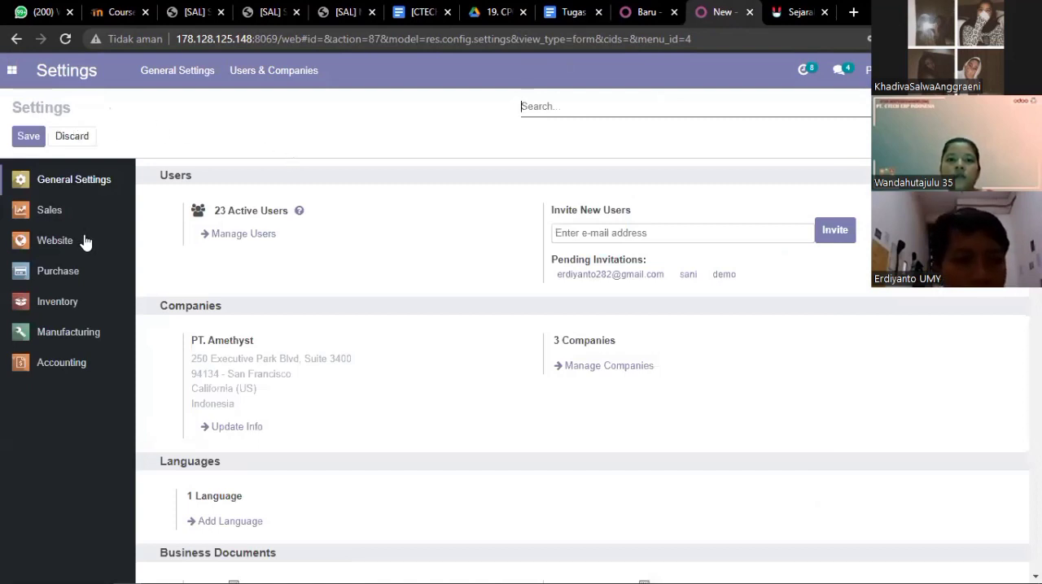
{"action": "left_click", "coordinate": [49, 211]}
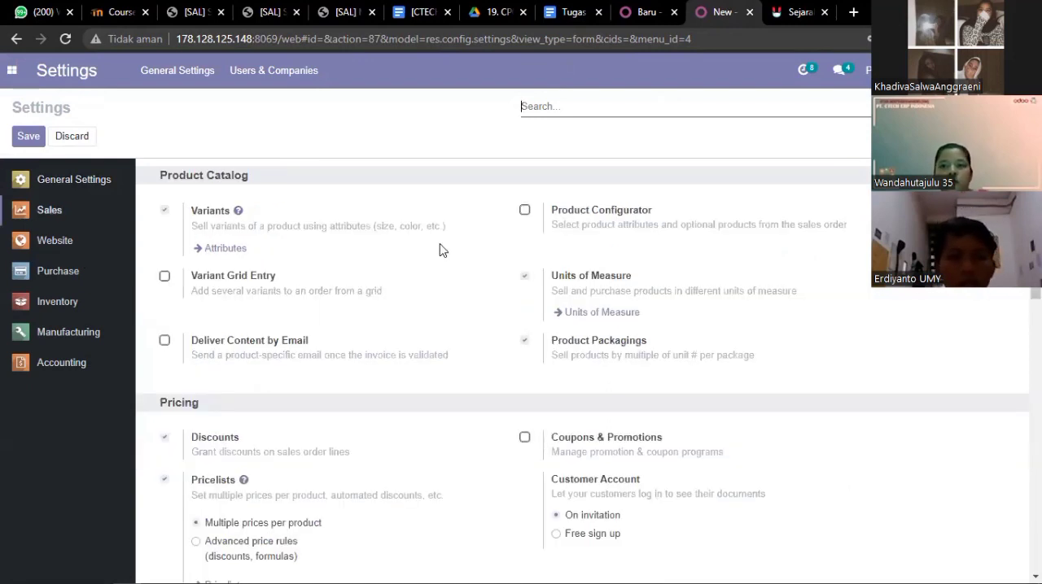
{"action": "scroll", "coordinate": [440, 251], "scroll_direction": "down", "scroll_amount": 3}
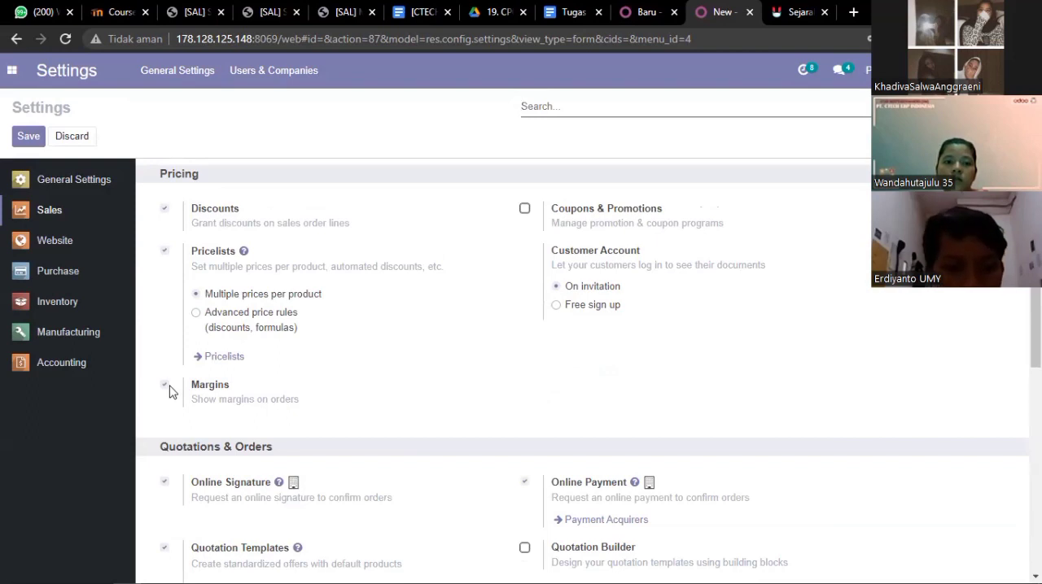
{"action": "scroll", "coordinate": [169, 392], "scroll_direction": "down", "scroll_amount": 7}
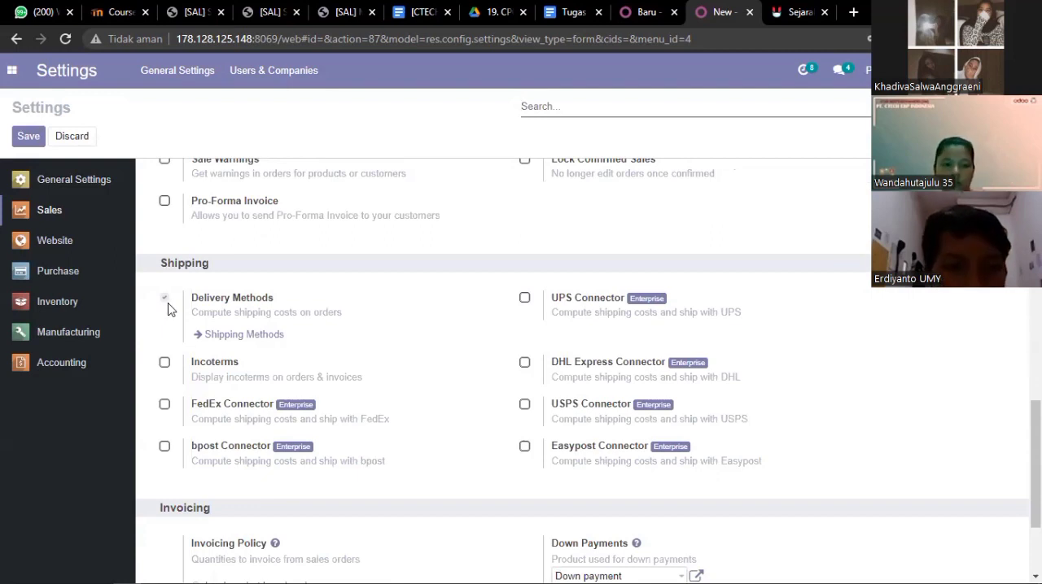
{"action": "scroll", "coordinate": [168, 308], "scroll_direction": "up", "scroll_amount": 2}
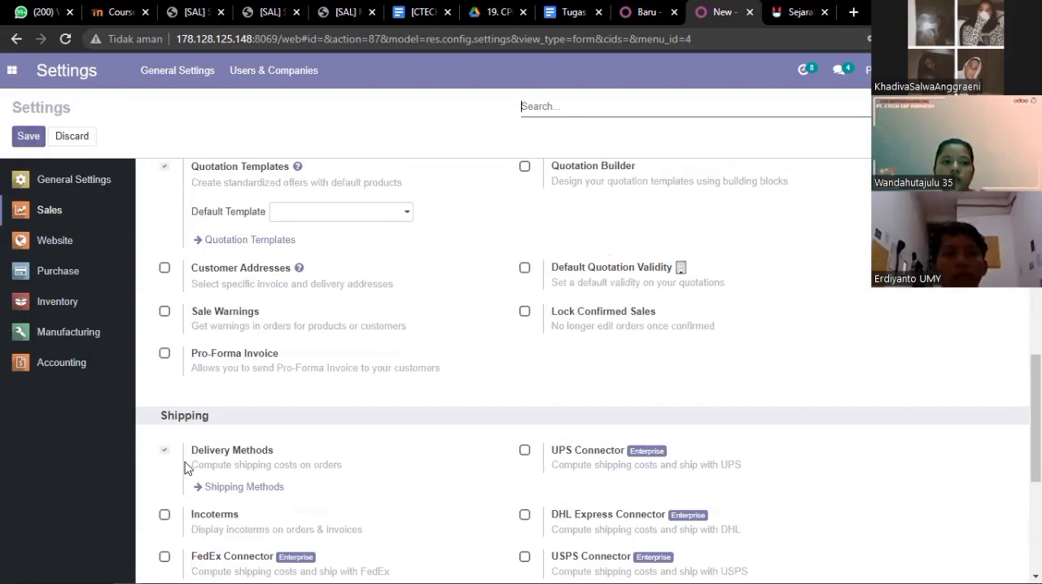
{"action": "left_click", "coordinate": [78, 138]}
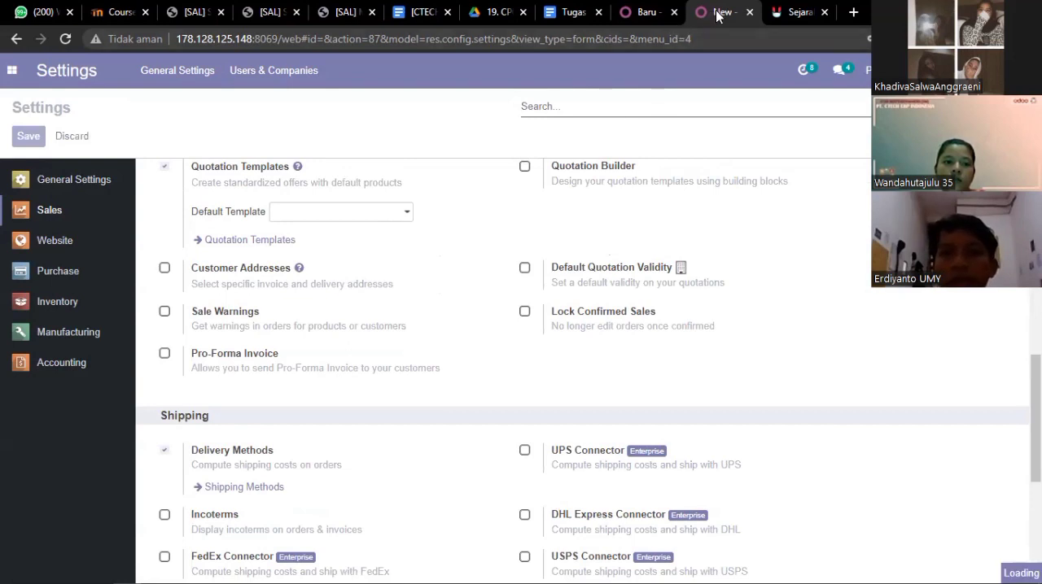
- Switch to the Tugas Skenario Sales document and review the shipping method requirements and the user role table
{"action": "left_click", "coordinate": [561, 14]}
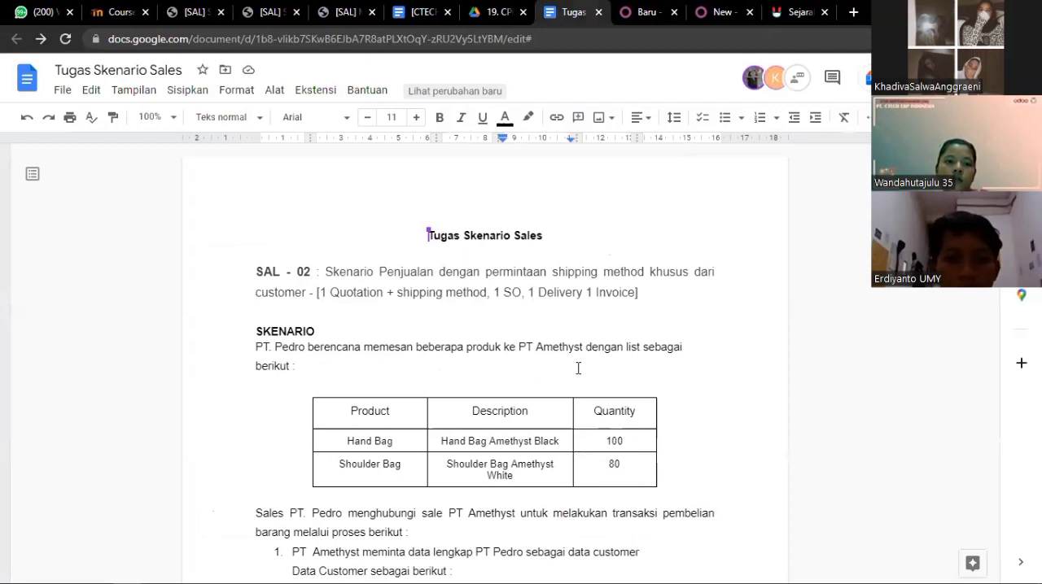
{"action": "scroll", "coordinate": [578, 368], "scroll_direction": "down", "scroll_amount": 10}
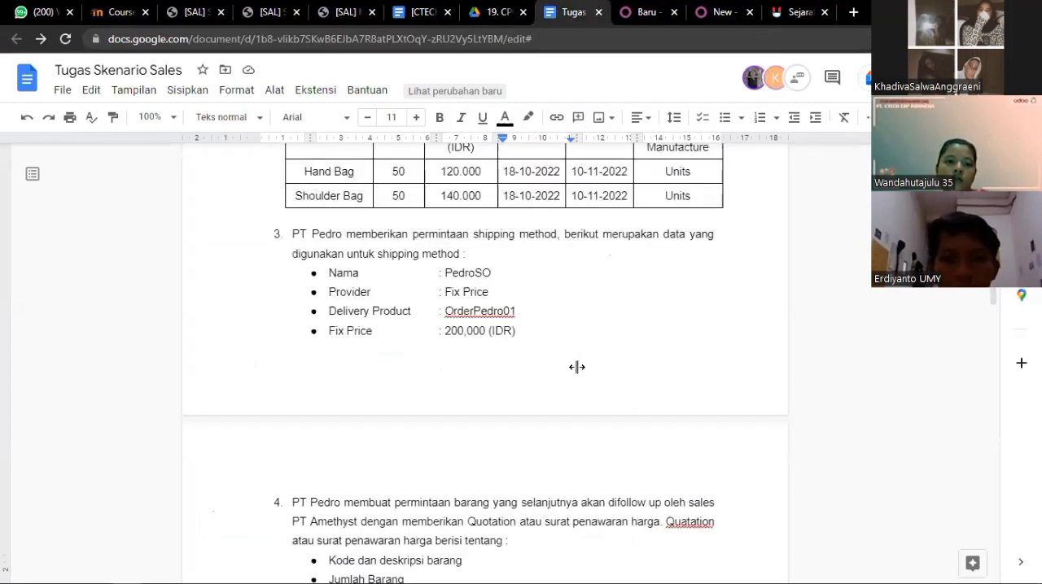
{"action": "scroll", "coordinate": [576, 367], "scroll_direction": "down", "scroll_amount": 5}
{"action": "scroll", "coordinate": [660, 409], "scroll_direction": "up", "scroll_amount": 2}
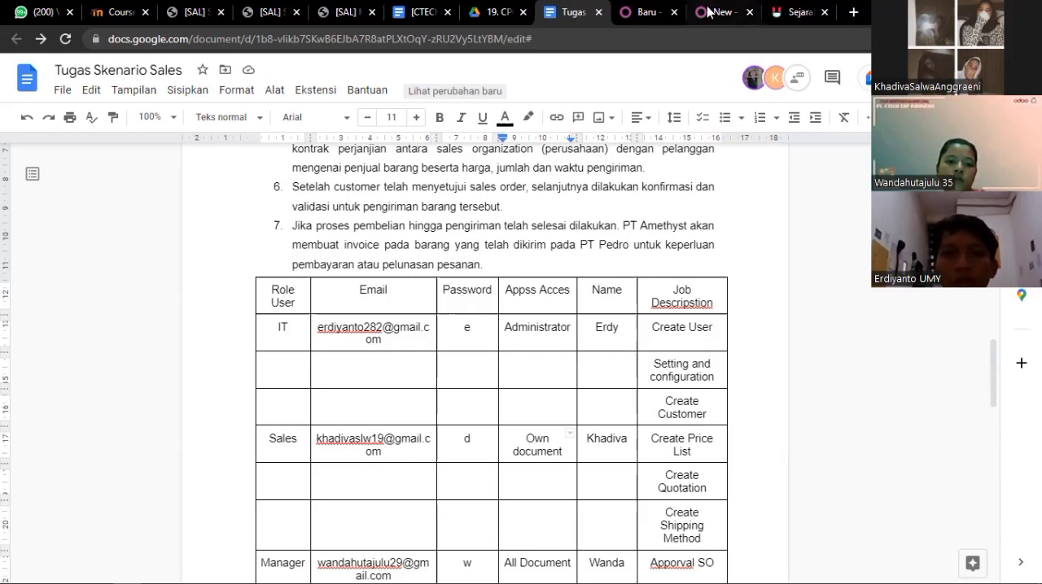
- Switch back to Odoo and open the Customers list in the Sales app
{"action": "mouse_move", "coordinate": [708, 10]}
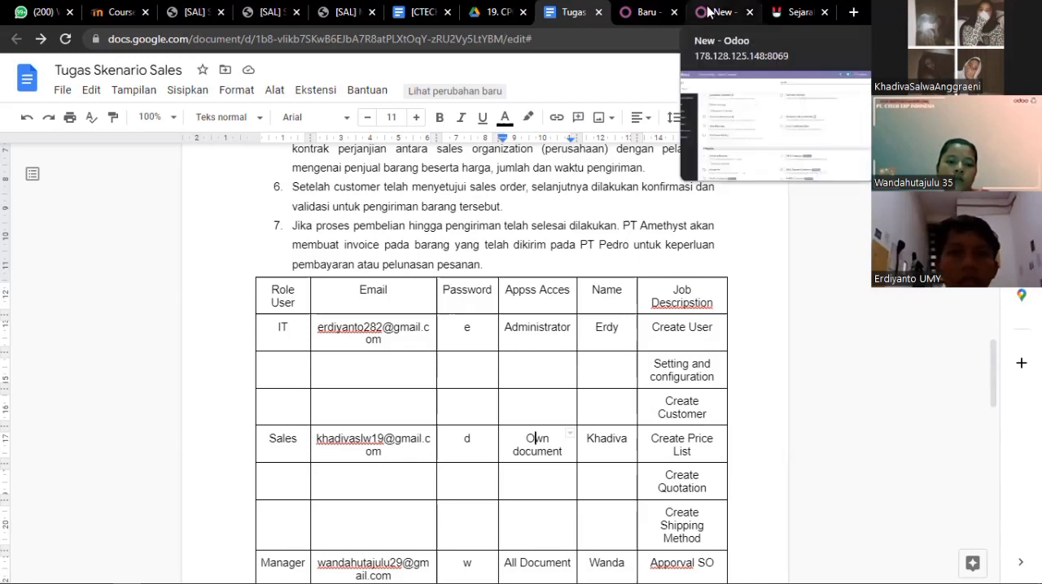
{"action": "left_click", "coordinate": [706, 11]}
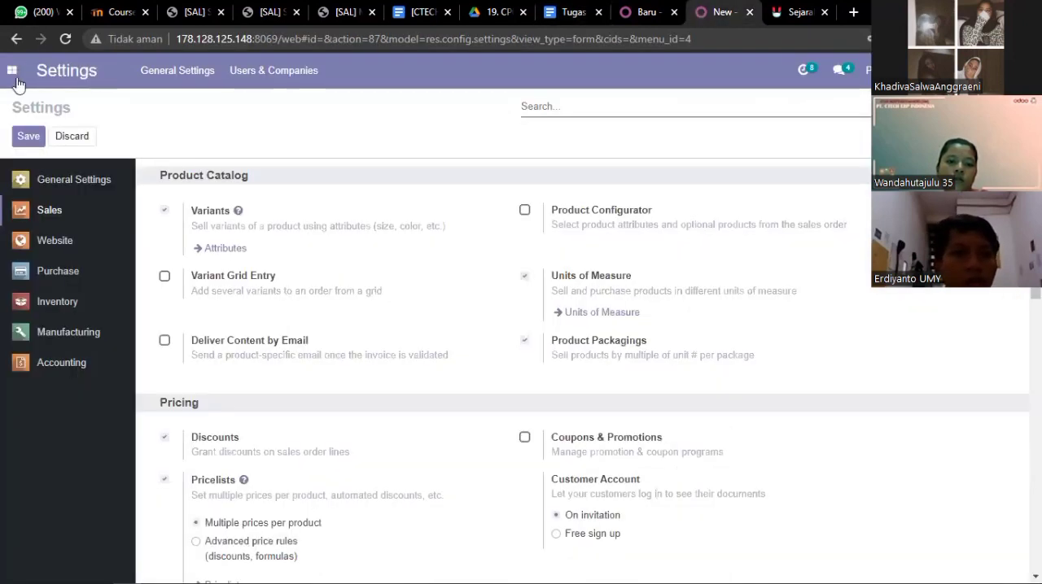
{"action": "left_click", "coordinate": [13, 72]}
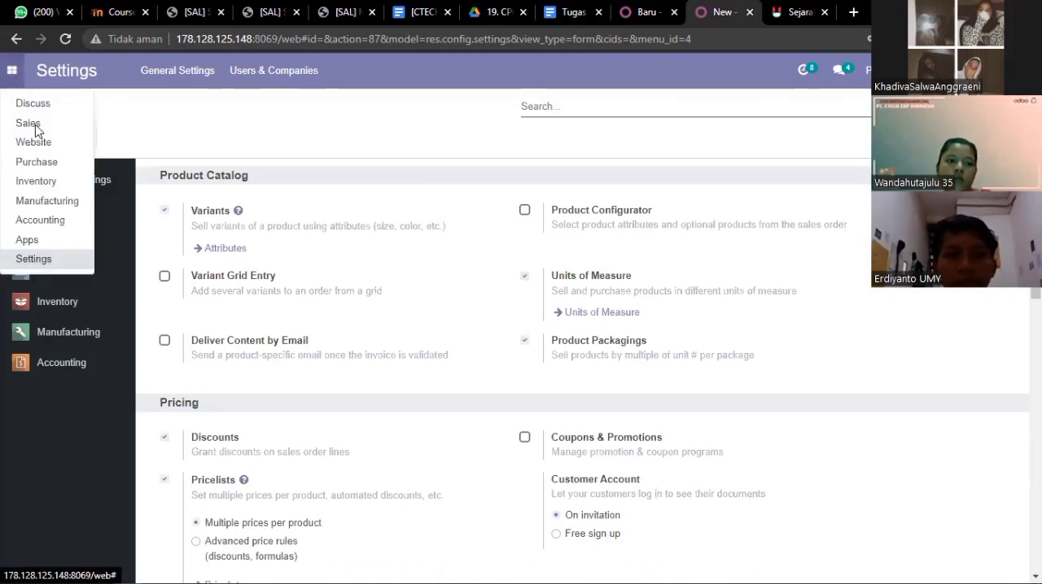
{"action": "left_click", "coordinate": [35, 126]}
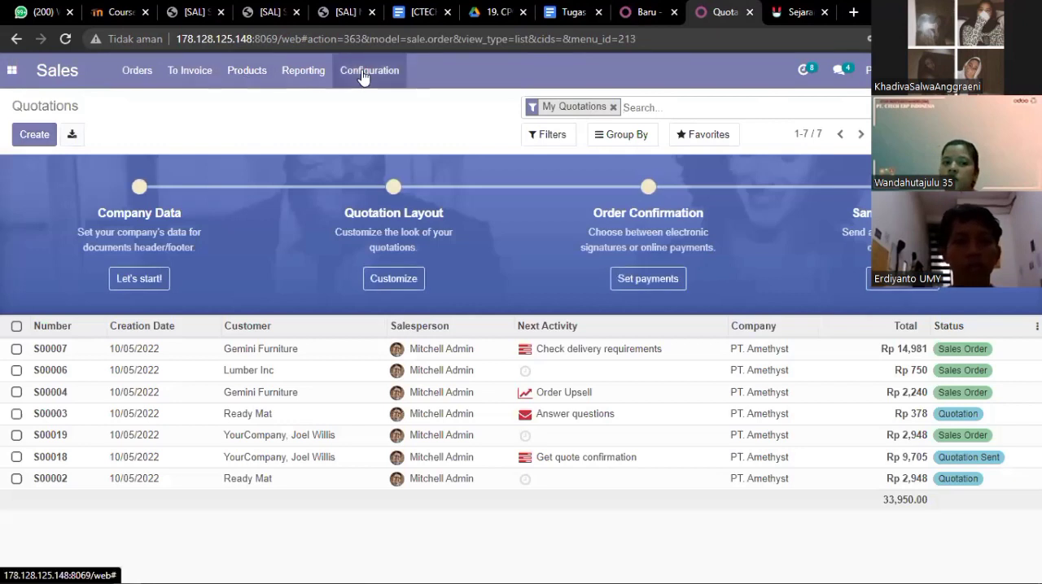
{"action": "left_click", "coordinate": [343, 77]}
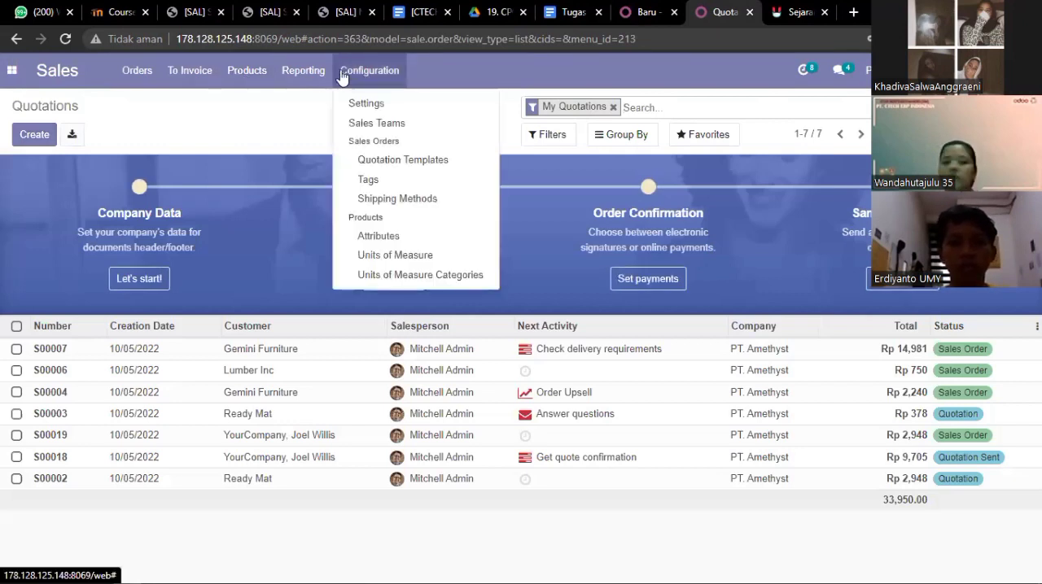
{"action": "left_click", "coordinate": [316, 72]}
{"action": "left_click", "coordinate": [238, 75]}
{"action": "left_click", "coordinate": [155, 71]}
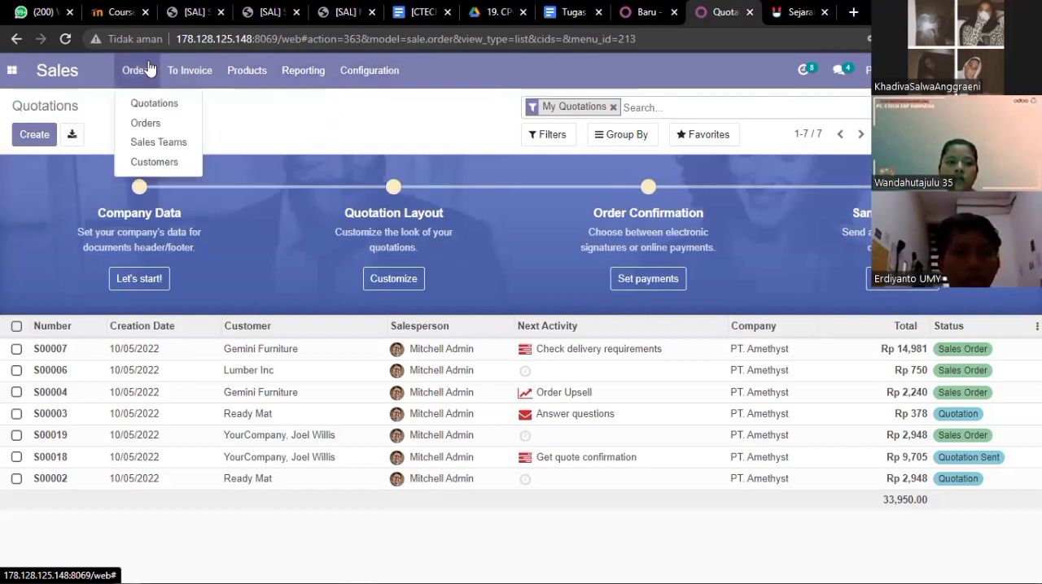
{"action": "left_click", "coordinate": [157, 162]}
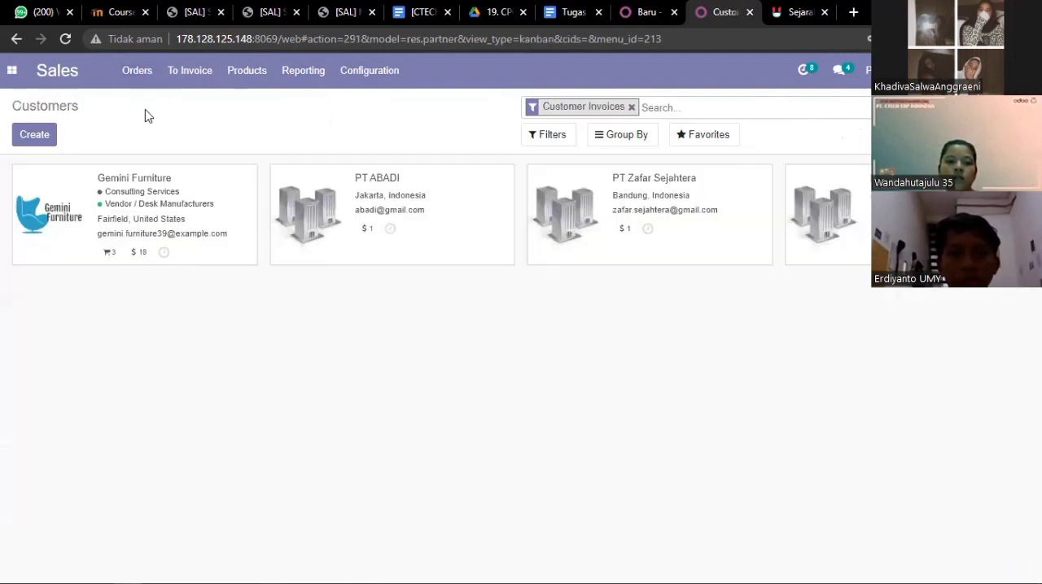
- Start a new company customer and copy the name PT Pedro from the Tugas Skenario Sales document into it
{"action": "left_click", "coordinate": [39, 135]}
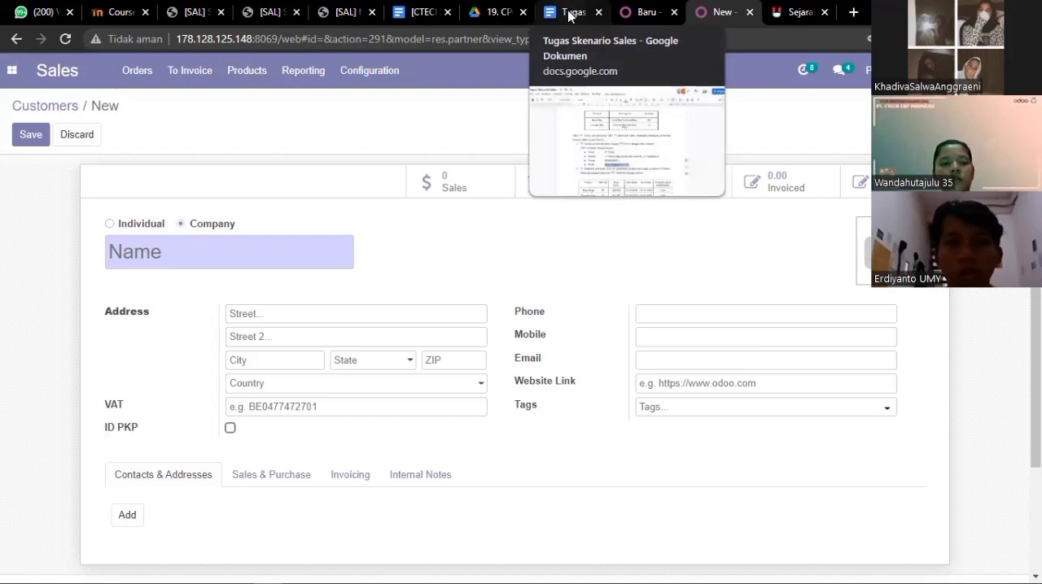
{"action": "left_click", "coordinate": [569, 106]}
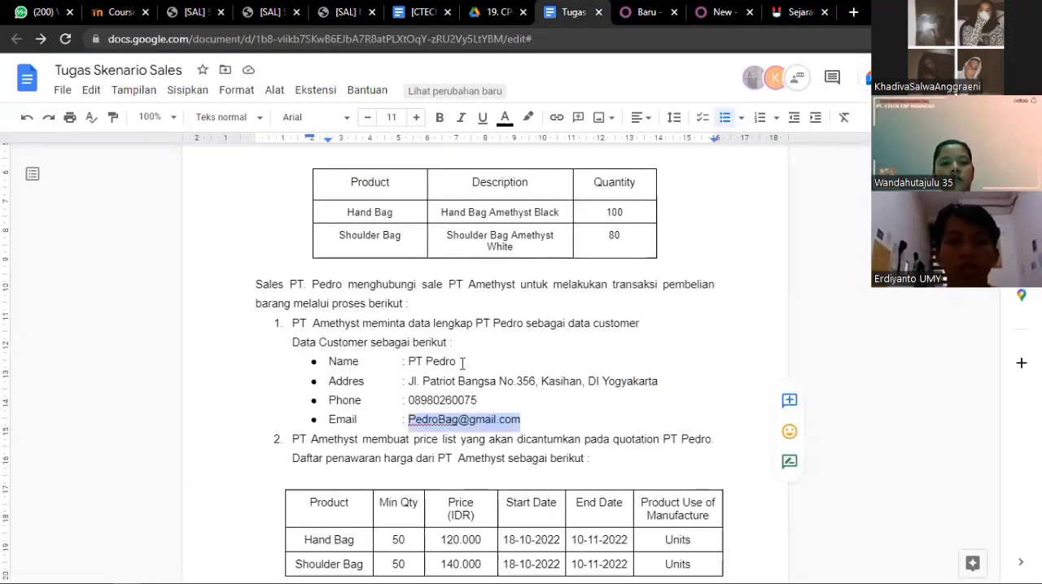
{"action": "double_click", "coordinate": [447, 361]}
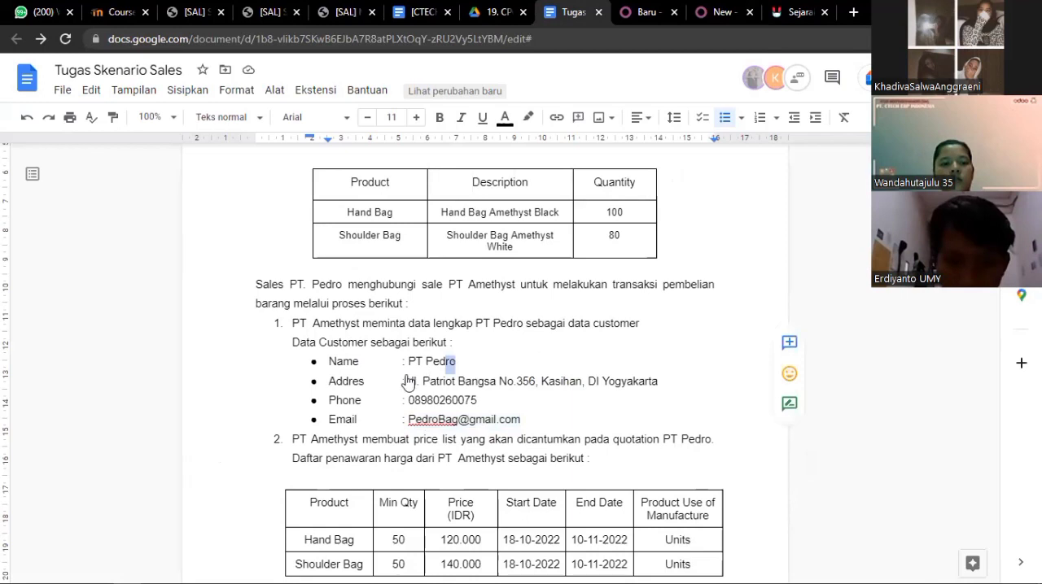
{"action": "right_click", "coordinate": [402, 377]}
{"action": "key", "text": "Return"}
{"action": "left_click_drag", "start_coordinate": [456, 362], "coordinate": [409, 363]}
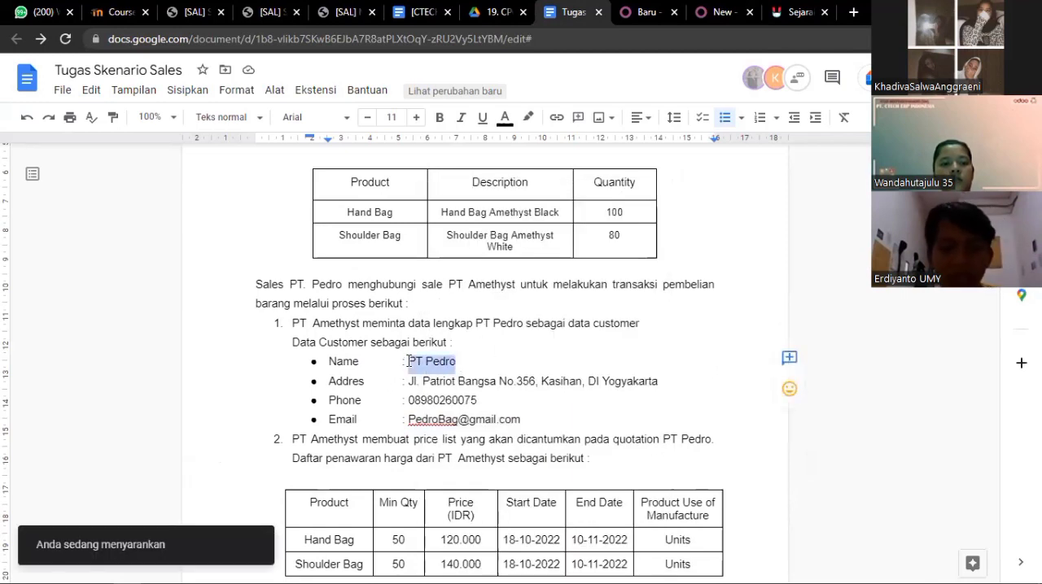
{"action": "key", "text": "ctrl+c"}
{"action": "left_click", "coordinate": [708, 14]}
{"action": "key", "text": "ctrl+v"}
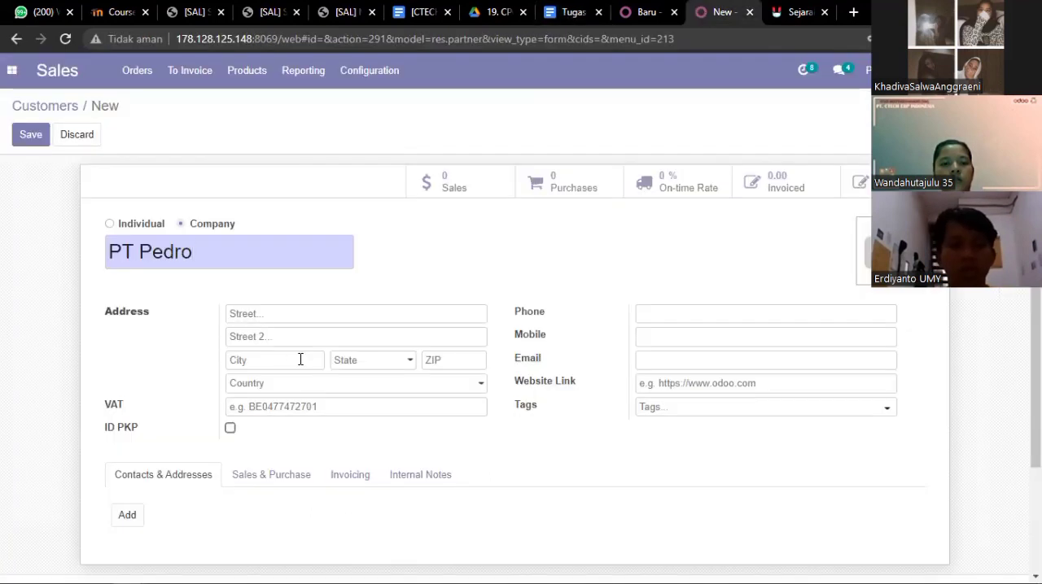
- Copy the customer's full address from the scenario document into the Street field of the new Odoo customer
{"action": "left_click", "coordinate": [570, 11]}
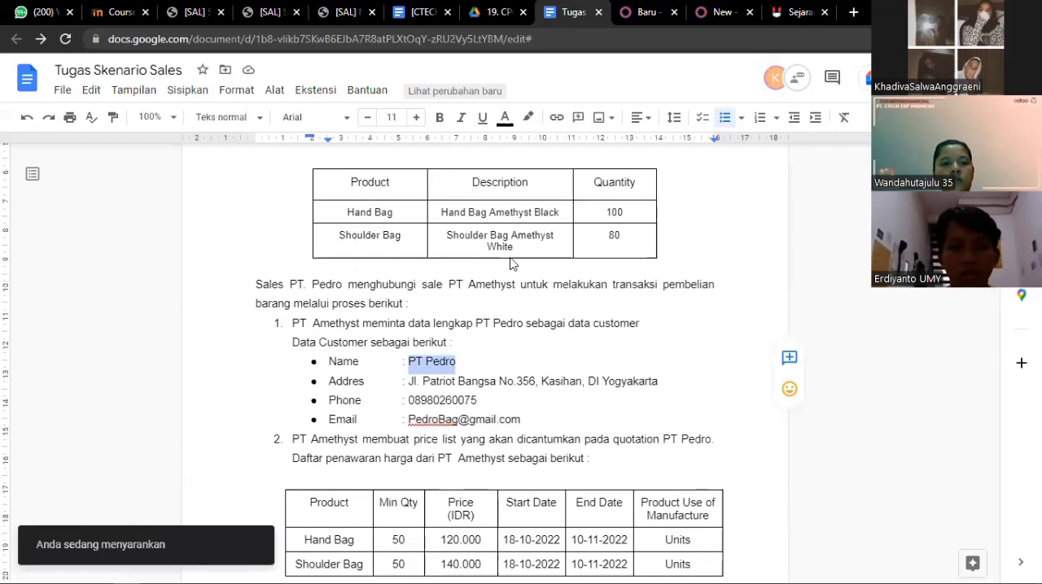
{"action": "left_click", "coordinate": [656, 382]}
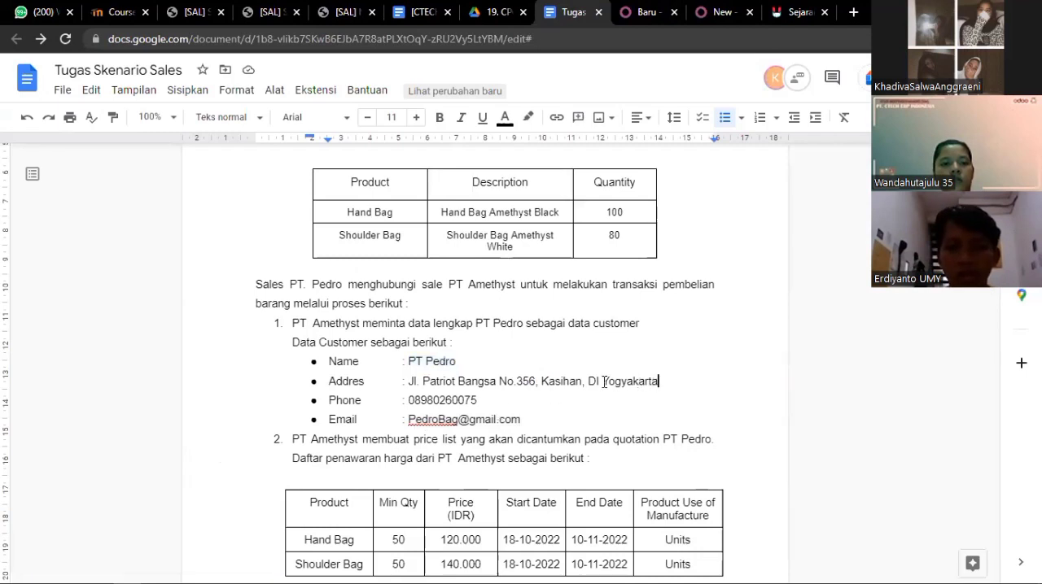
{"action": "left_click_drag", "start_coordinate": [659, 382], "coordinate": [407, 382]}
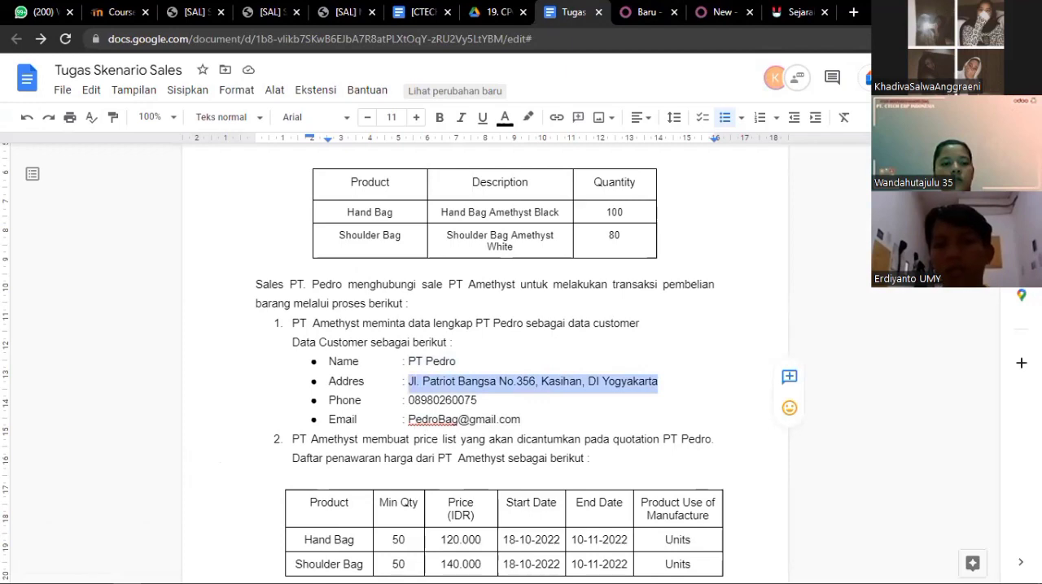
{"action": "left_click", "coordinate": [698, 12]}
{"action": "left_click", "coordinate": [281, 319]}
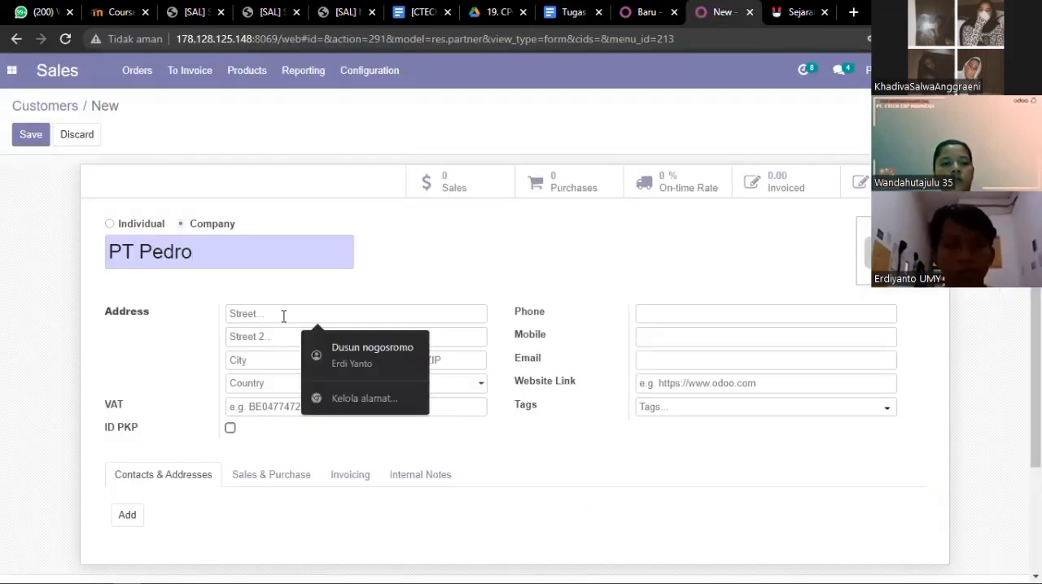
{"action": "key", "text": "ctrl+v"}
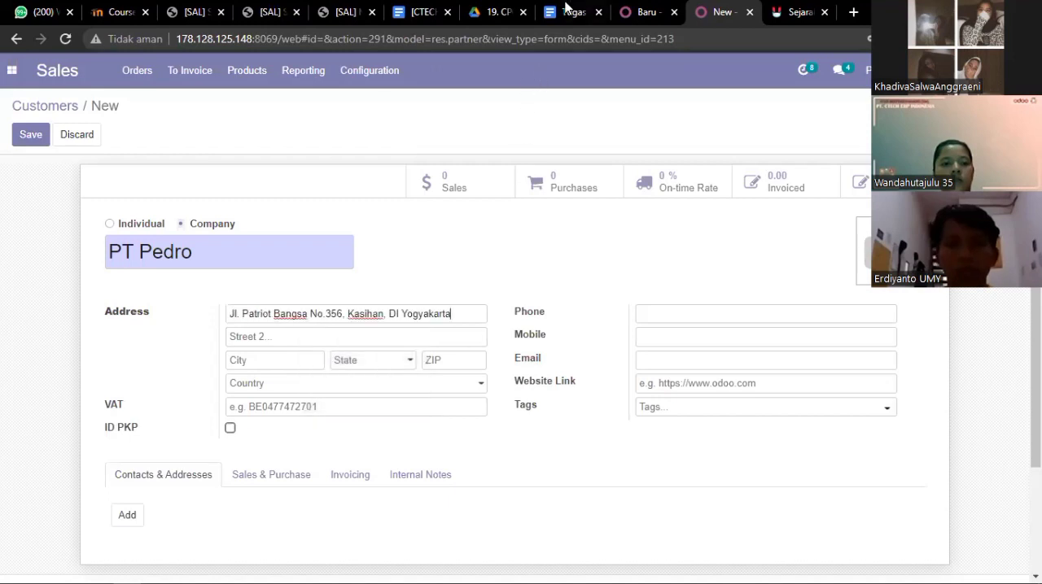
- Copy the customer's phone number from the scenario document into the Phone field of the new Odoo customer
{"action": "left_click", "coordinate": [567, 10]}
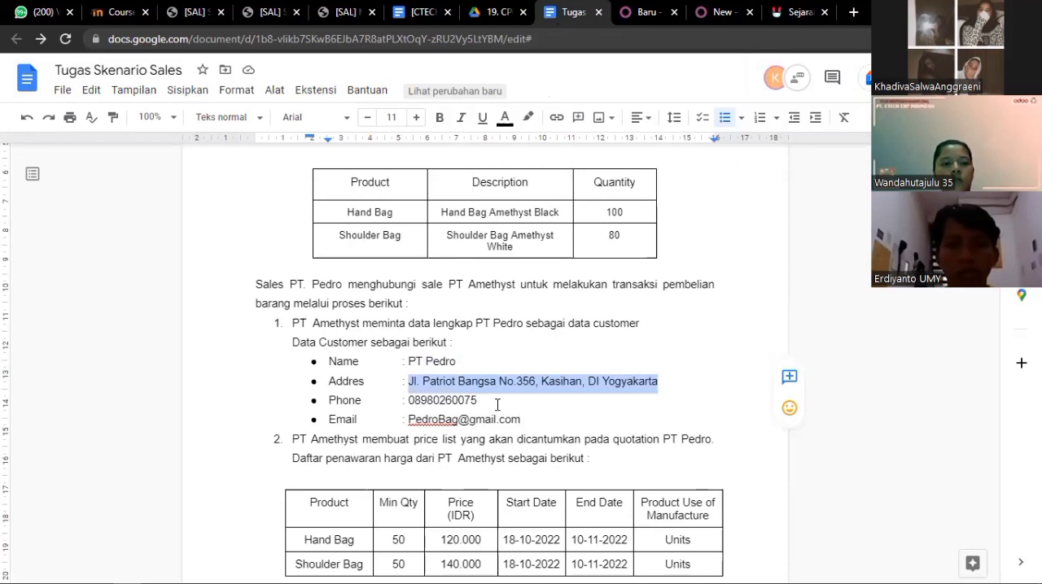
{"action": "left_click_drag", "start_coordinate": [497, 405], "coordinate": [408, 400]}
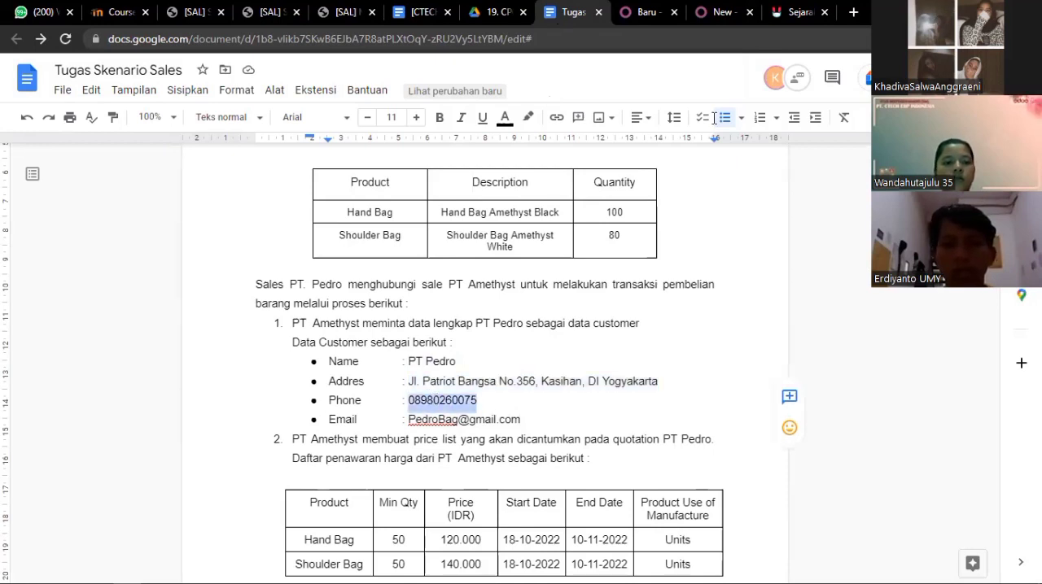
{"action": "left_click", "coordinate": [696, 15]}
{"action": "key", "text": "ctrl+v"}
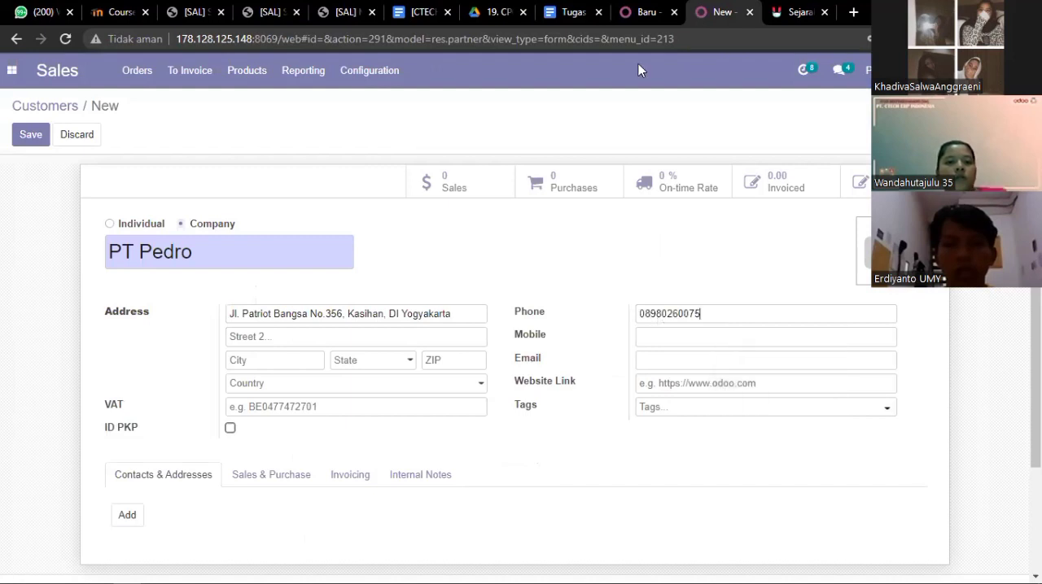
- Copy the customer's e-mail from the scenario document into the Website Link field, and discard the new customer record
{"action": "left_click", "coordinate": [570, 12]}
{"action": "left_click_drag", "start_coordinate": [522, 420], "coordinate": [409, 422]}
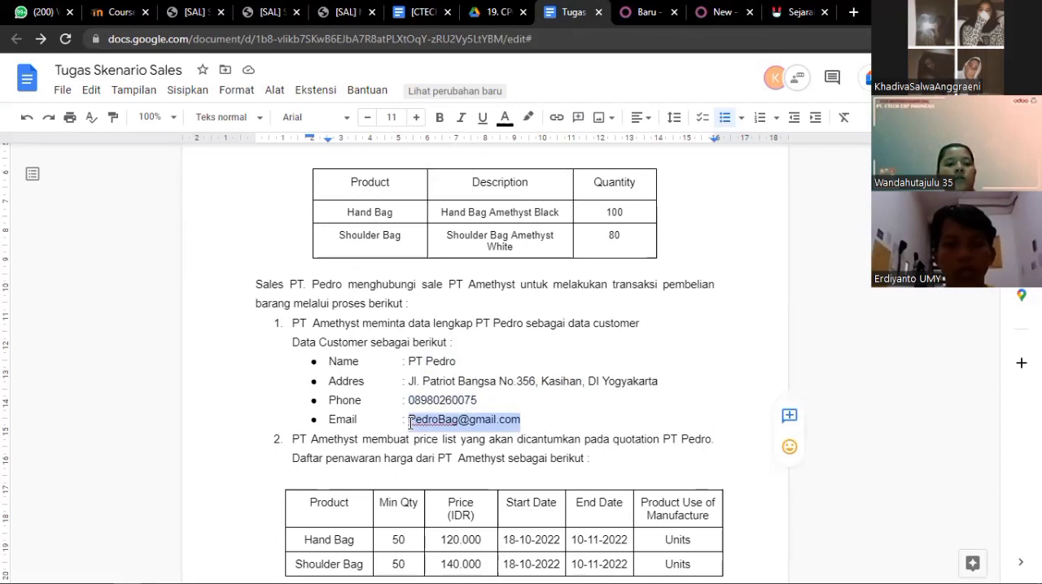
{"action": "left_click", "coordinate": [722, 12]}
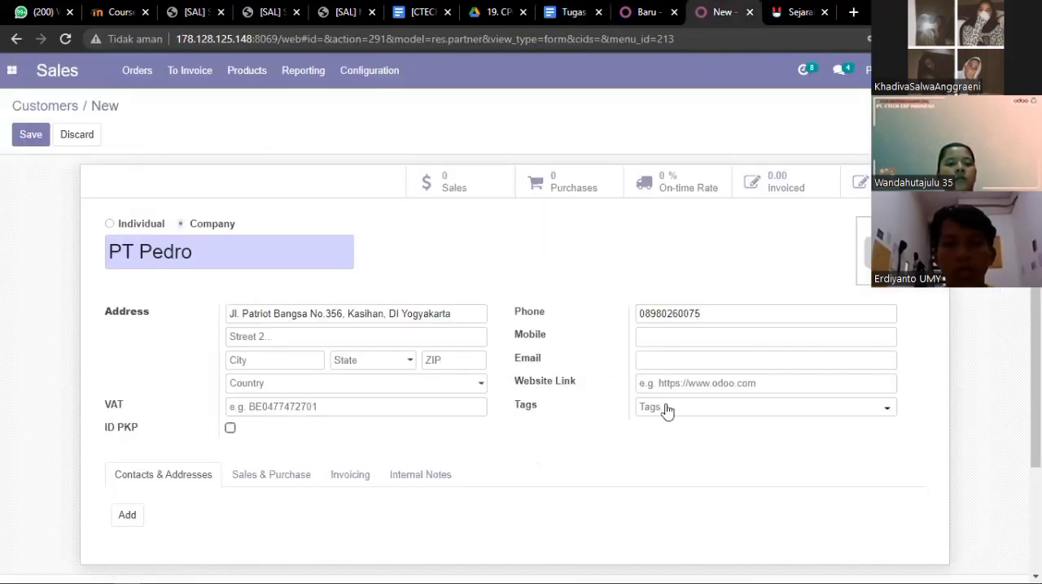
{"action": "left_click", "coordinate": [666, 383]}
{"action": "key", "text": "ctrl+v"}
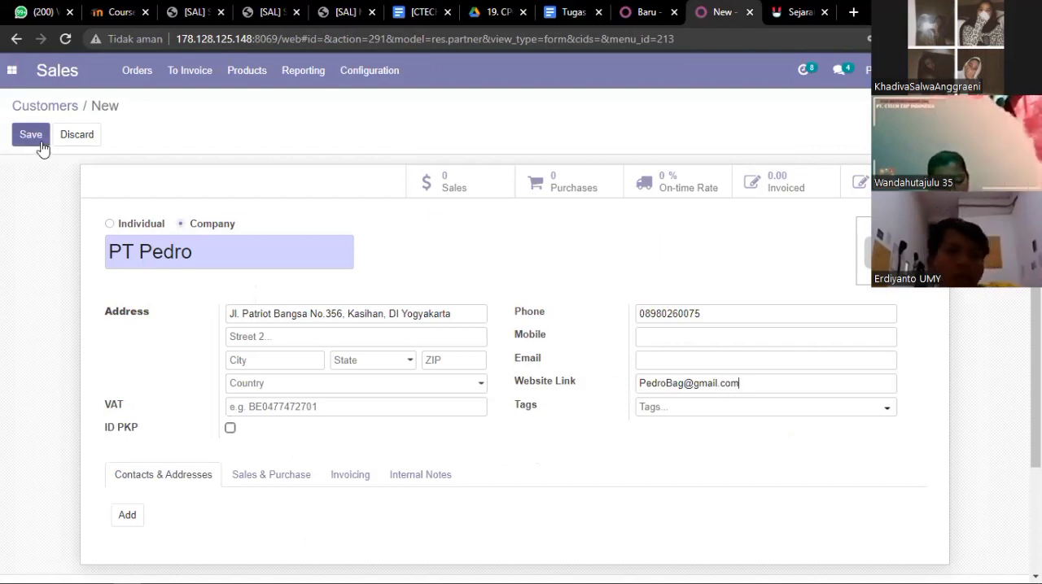
{"action": "left_click", "coordinate": [71, 139]}
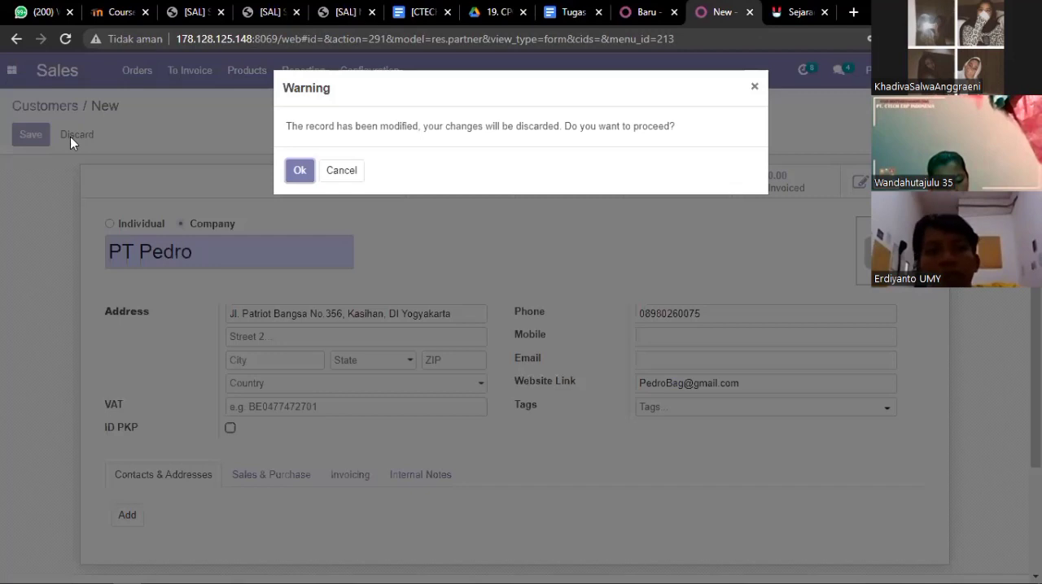
{"action": "left_click", "coordinate": [298, 172]}
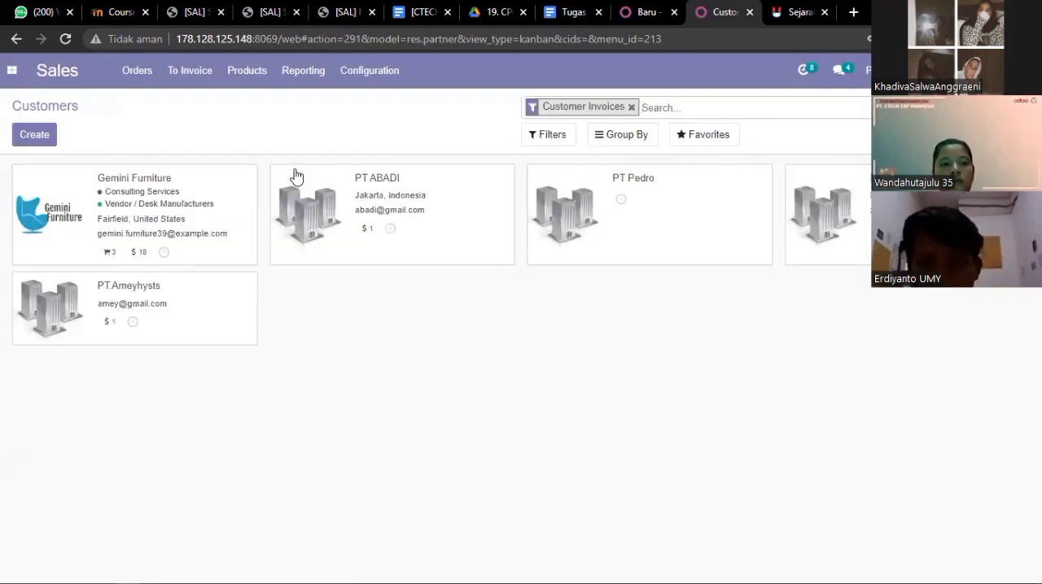
- Open the existing PT Pedro customer record, review its details, and return to the scenario document
{"action": "left_click", "coordinate": [569, 215]}
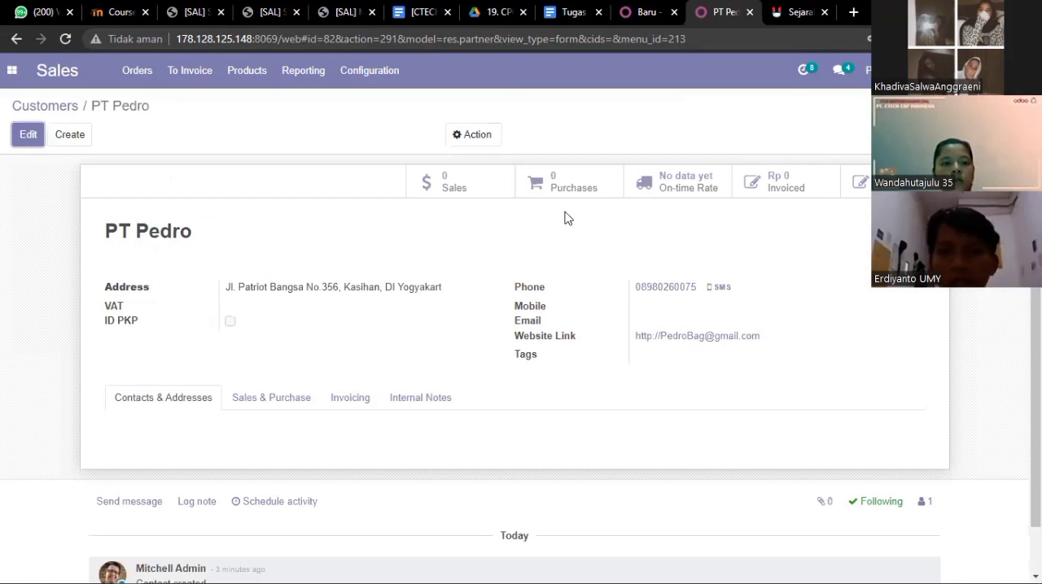
{"action": "scroll", "coordinate": [568, 220], "scroll_direction": "down", "scroll_amount": 1}
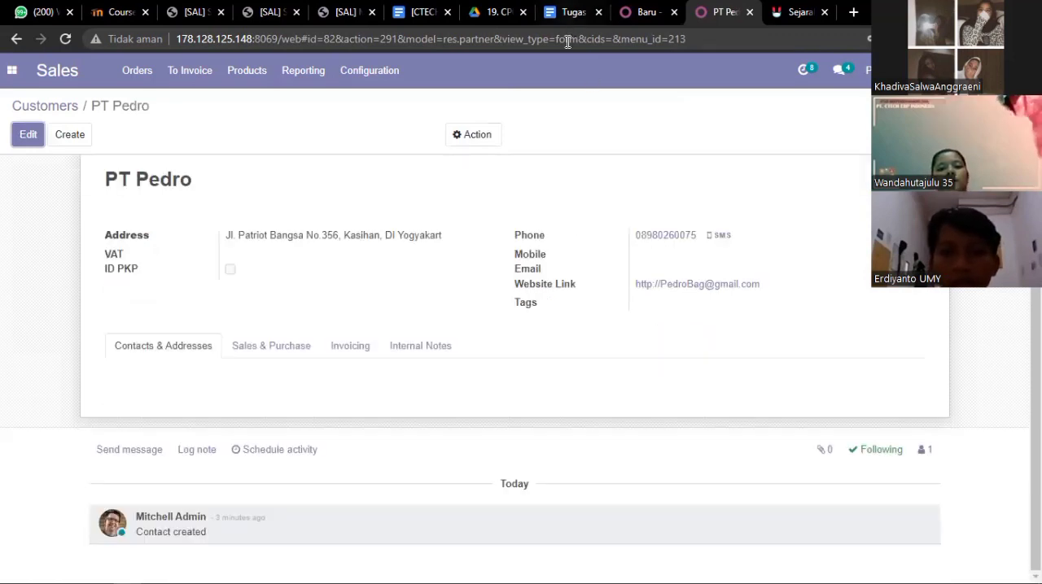
{"action": "left_click", "coordinate": [571, 12]}
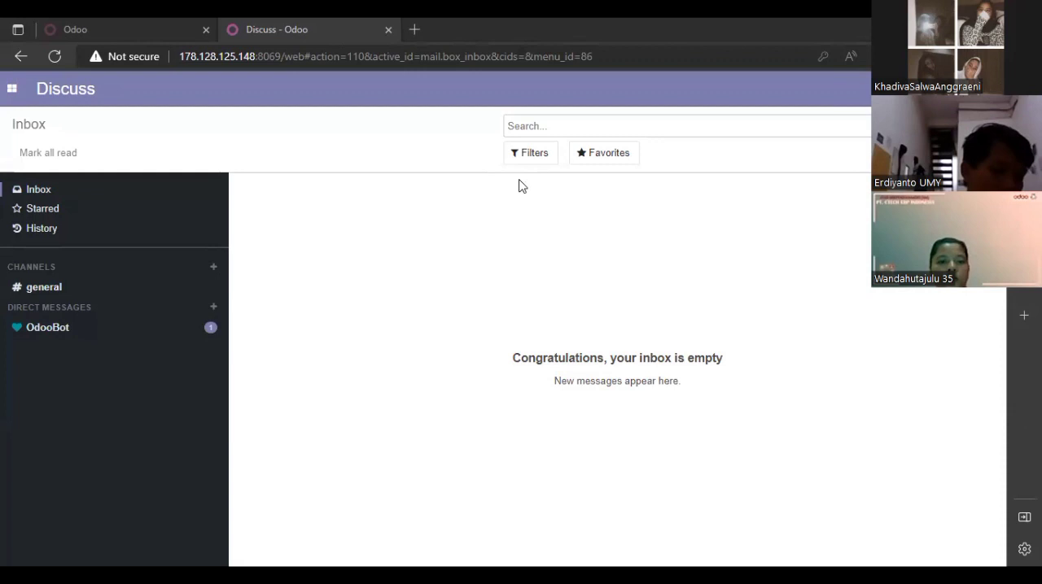
- Open the Pricelists list in the Sales app from the other Odoo session's Discuss inbox
{"action": "left_click", "coordinate": [13, 89]}
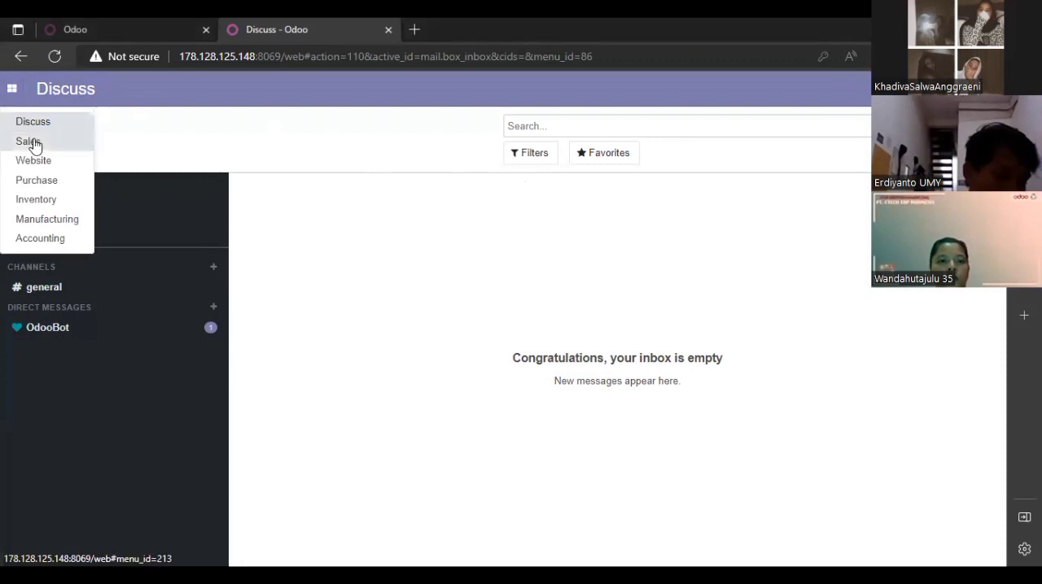
{"action": "left_click", "coordinate": [35, 142]}
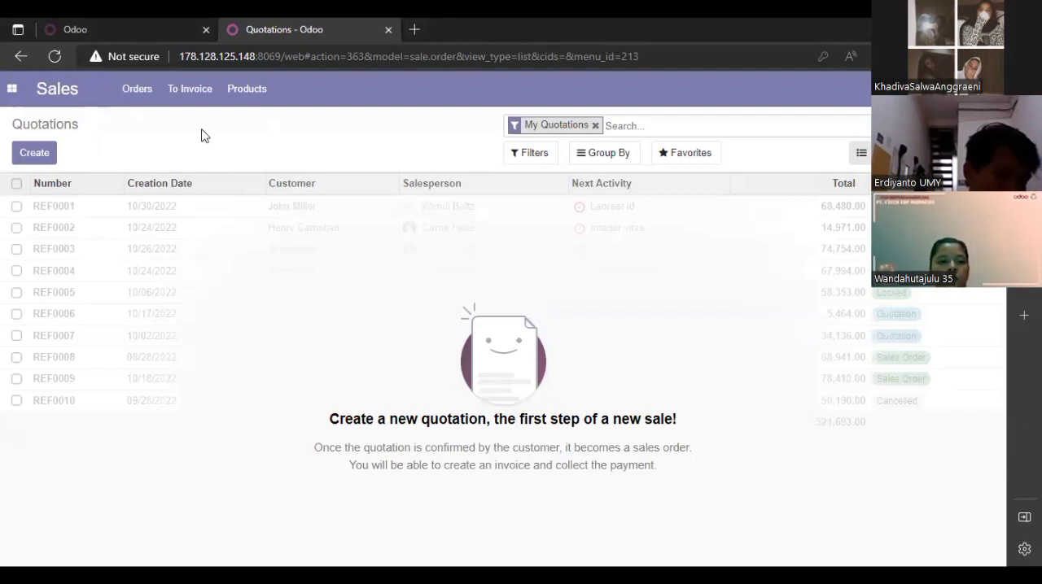
{"action": "left_click", "coordinate": [272, 90]}
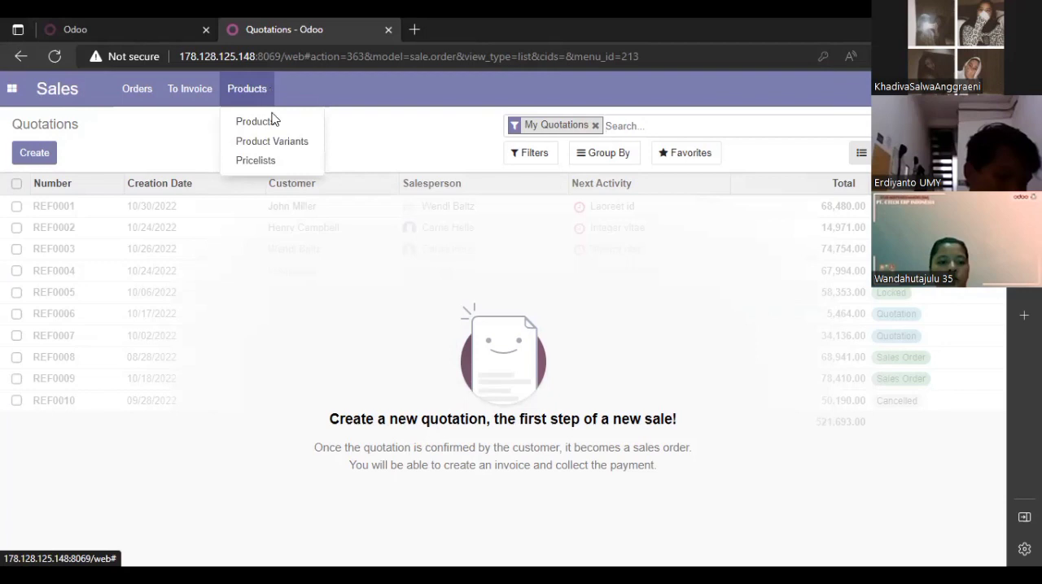
{"action": "left_click", "coordinate": [273, 166]}
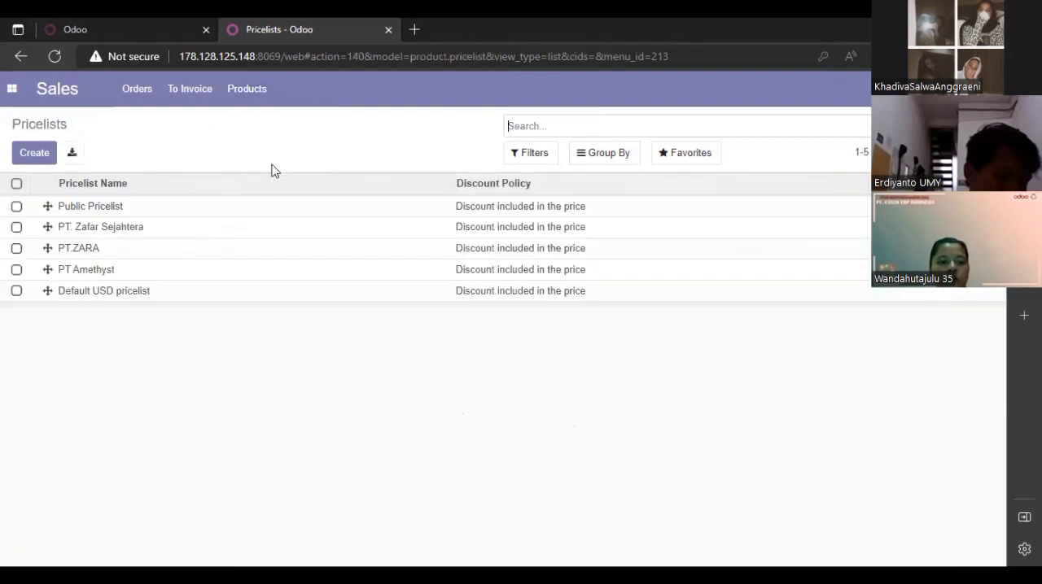
- Create a new pricelist and name it PT Pedro
{"action": "left_click", "coordinate": [46, 158]}
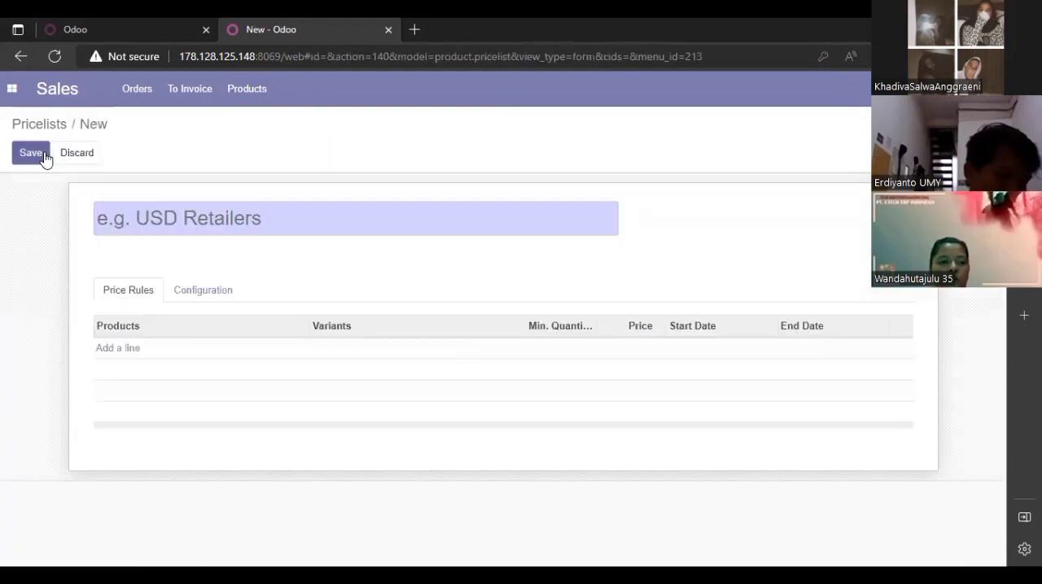
{"action": "left_click", "coordinate": [293, 221]}
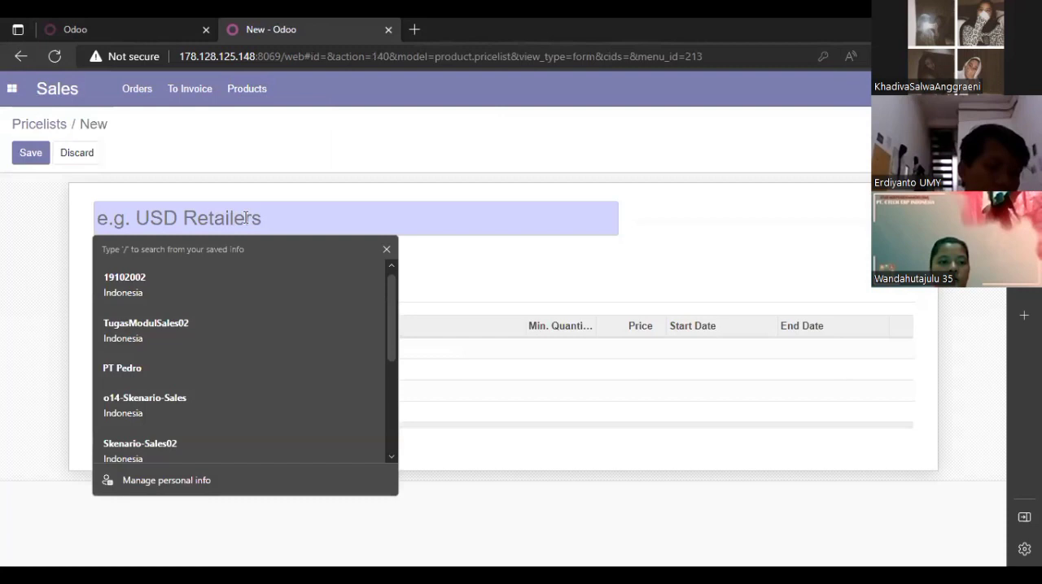
{"action": "left_click", "coordinate": [460, 261]}
{"action": "left_click", "coordinate": [424, 229]}
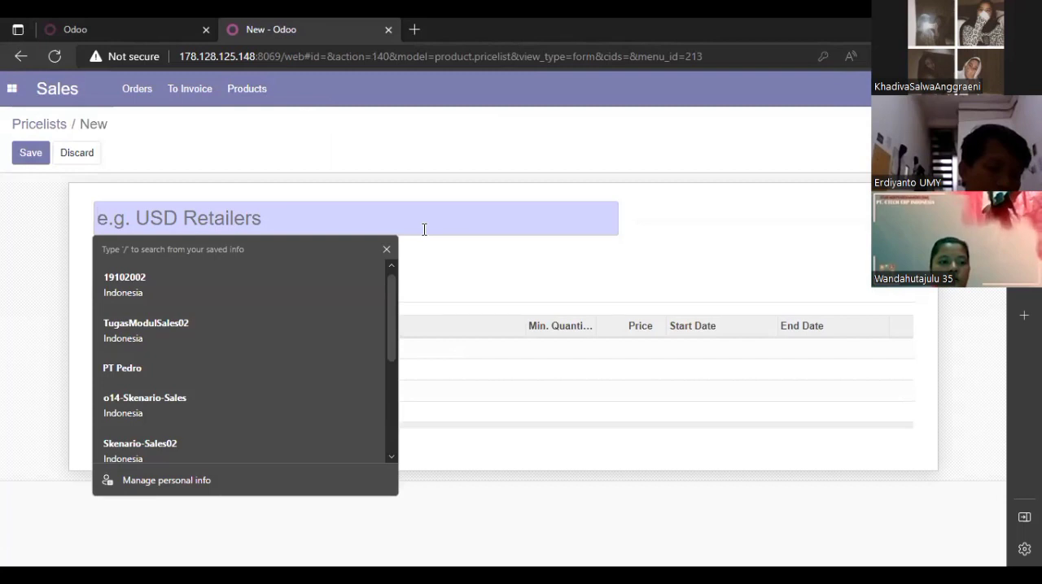
{"action": "type", "text": "P"}
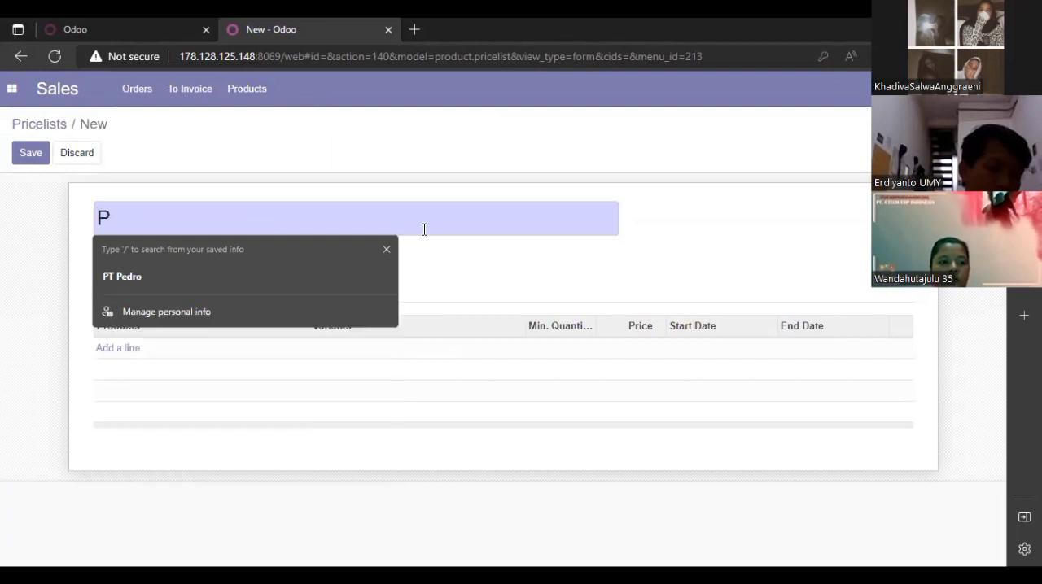
{"action": "type", "text": "T"}
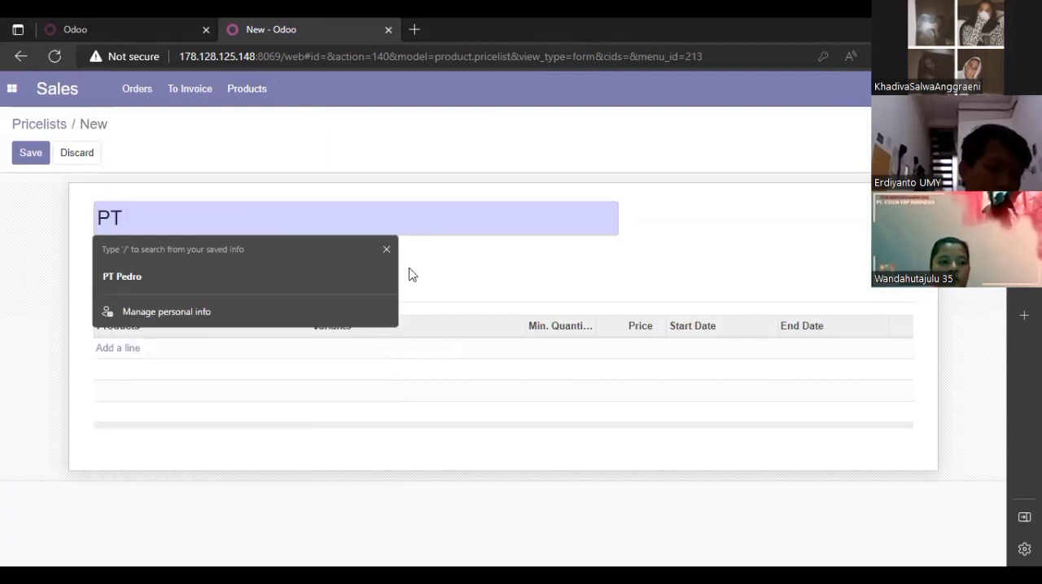
{"action": "left_click", "coordinate": [363, 275]}
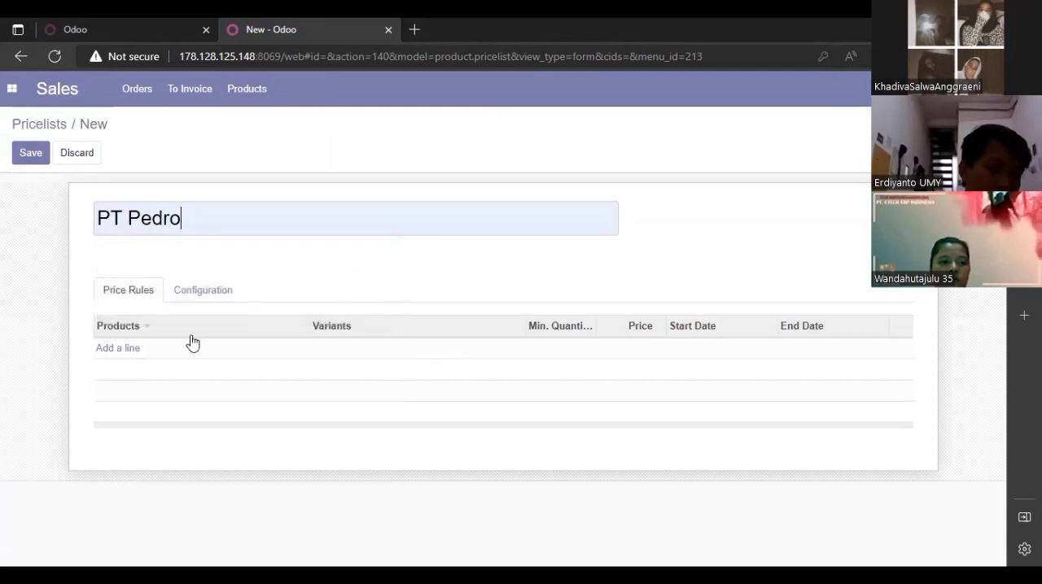
- Add two price rule lines to the pricelist, one for the product Hand Bag and one for Shoulder Bag
{"action": "left_click", "coordinate": [145, 348]}
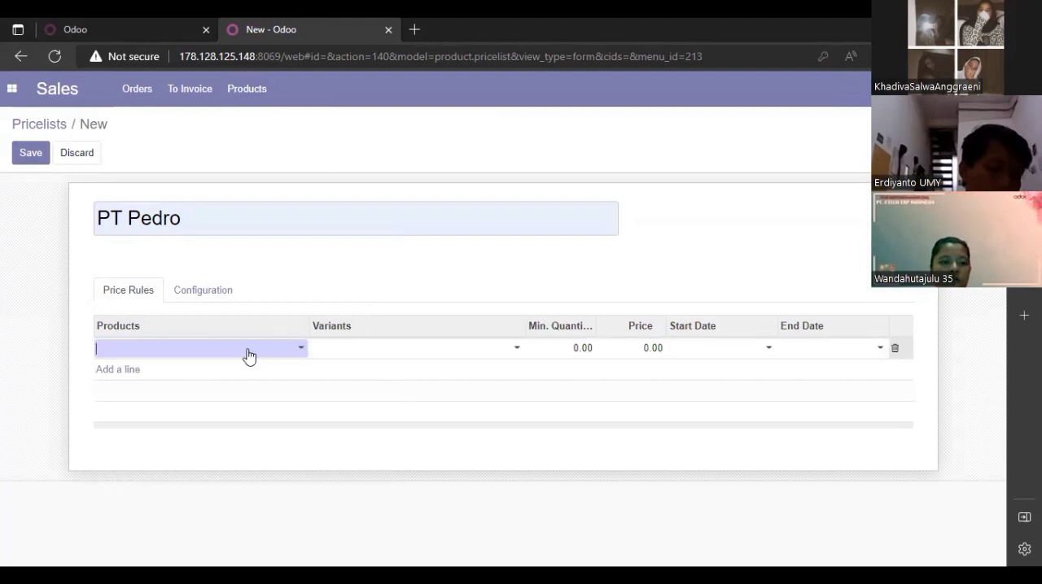
{"action": "type", "text": "Hand"}
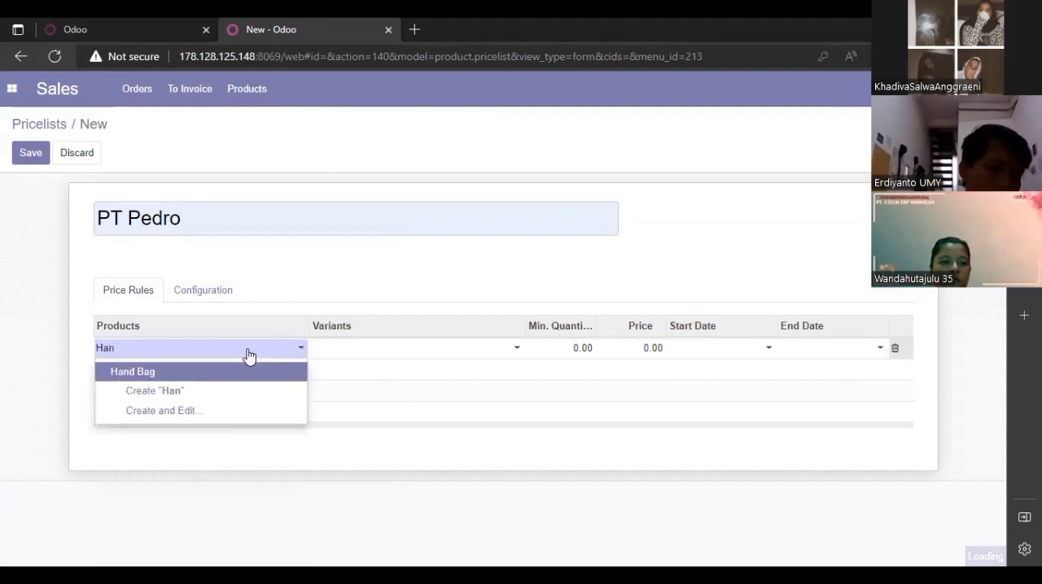
{"action": "left_click", "coordinate": [208, 372]}
{"action": "left_click", "coordinate": [192, 373]}
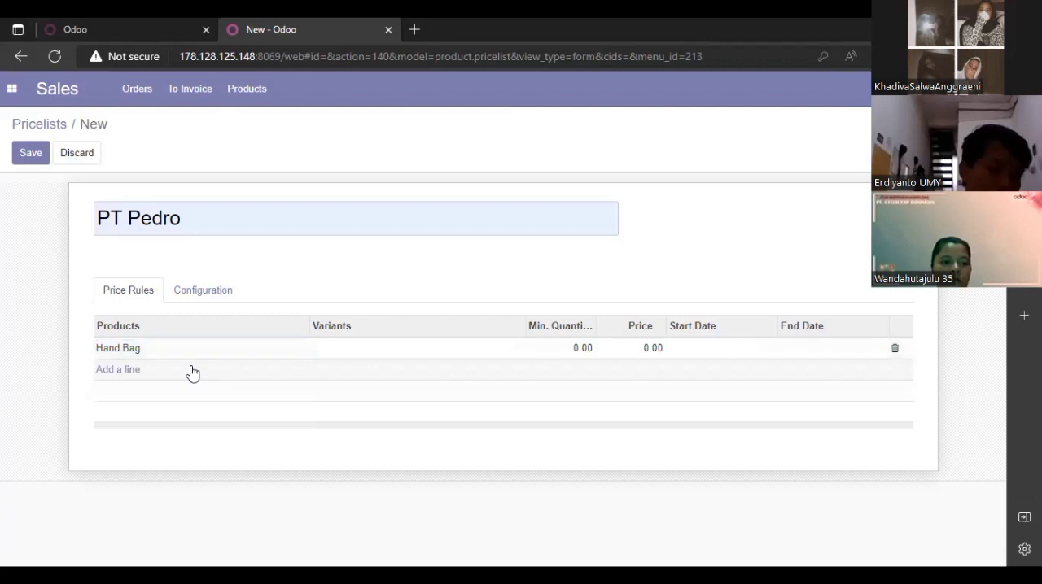
{"action": "left_click", "coordinate": [139, 372]}
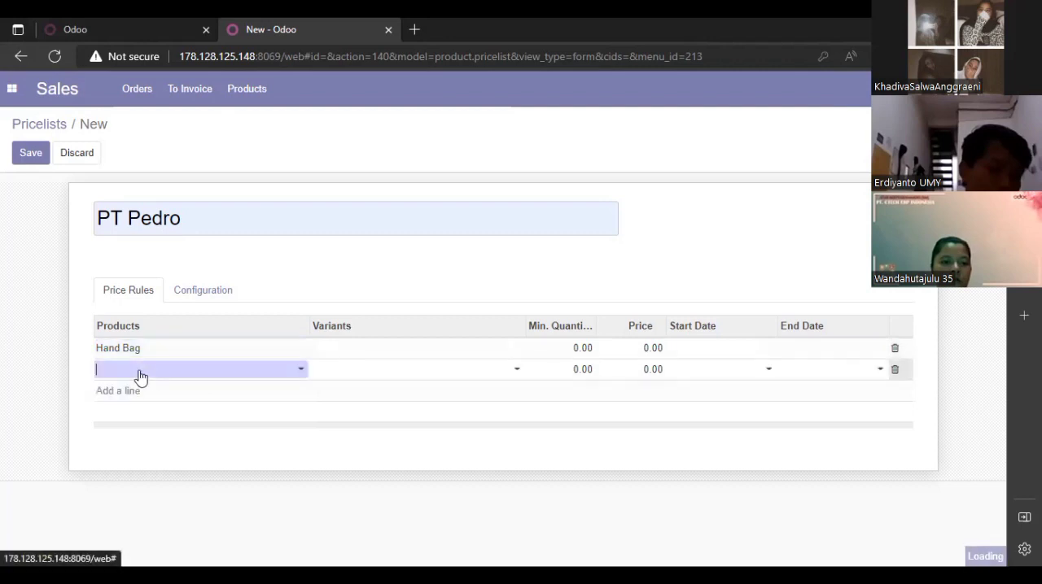
{"action": "left_click", "coordinate": [293, 372]}
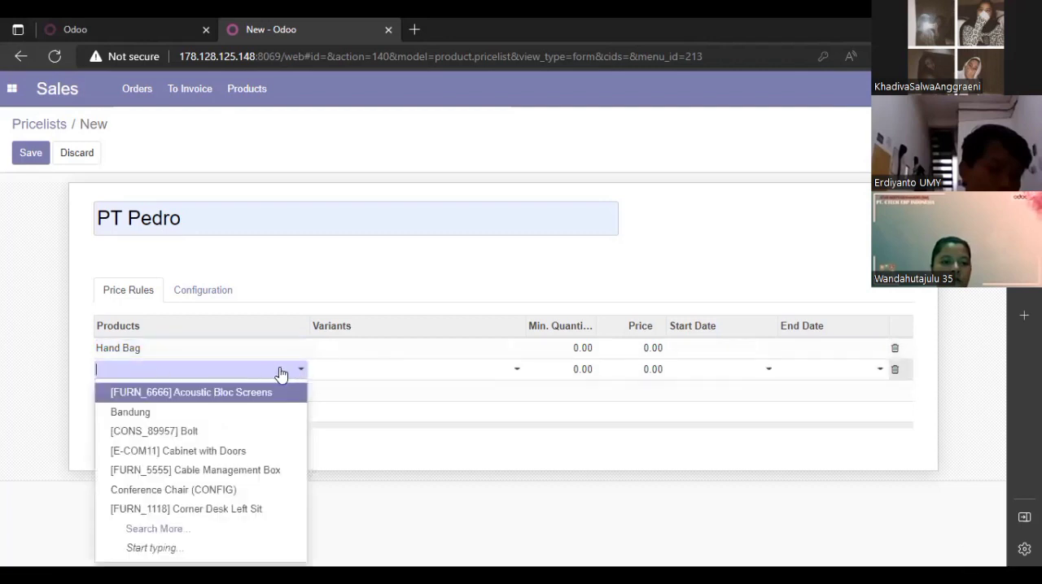
{"action": "type", "text": "S"}
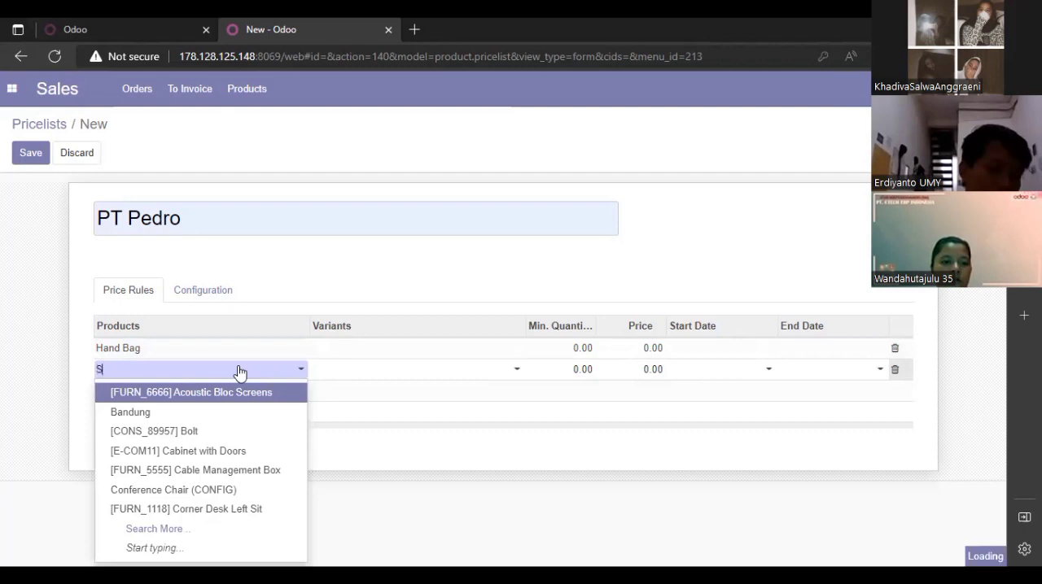
{"action": "type", "text": "houl"}
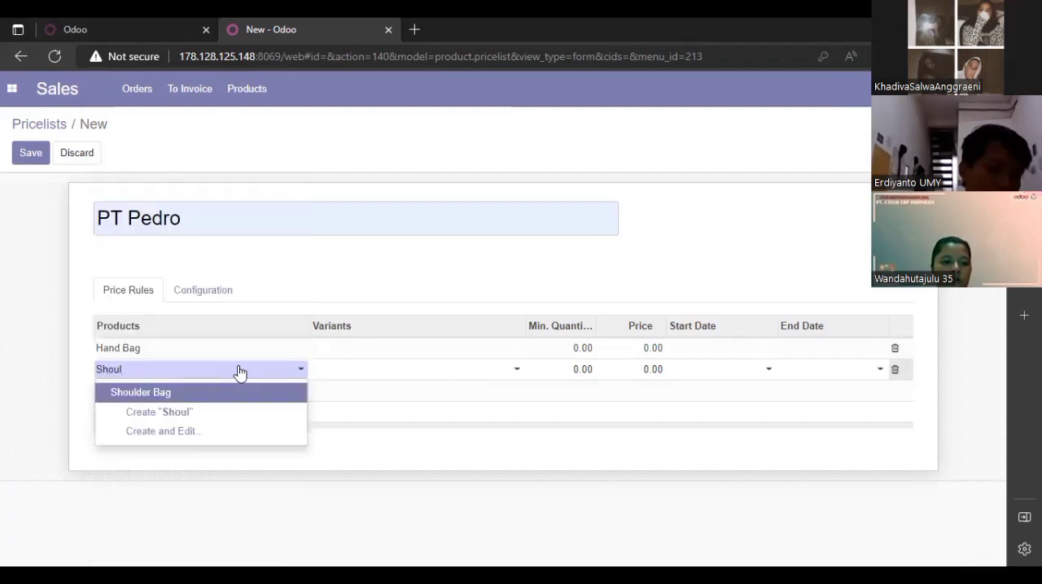
{"action": "left_click", "coordinate": [207, 393]}
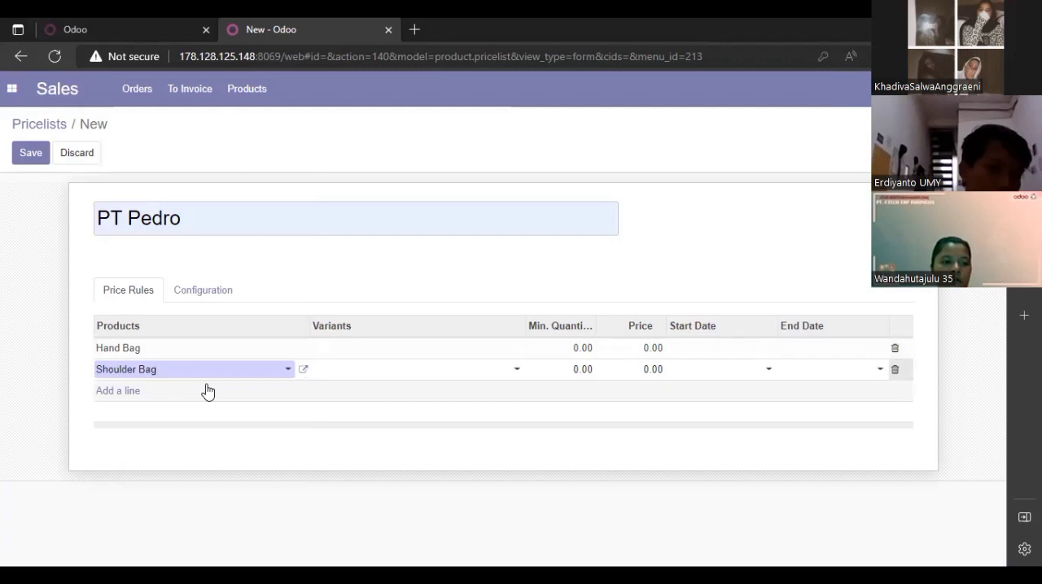
- Set the variant to Hand Bag on the Hand Bag line and to Shoulder Bag on the Shoulder Bag line
{"action": "left_click", "coordinate": [516, 354]}
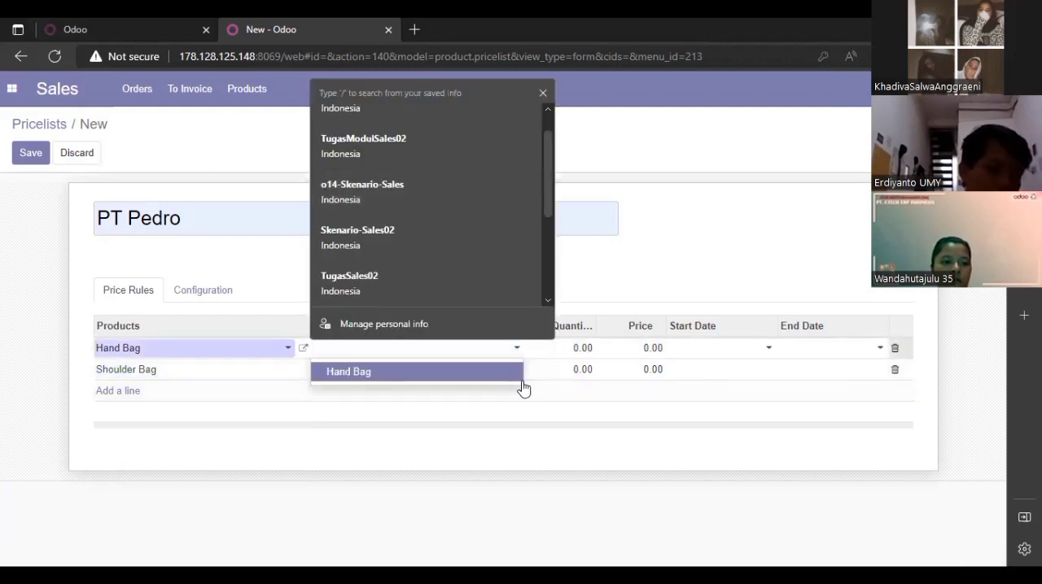
{"action": "left_click", "coordinate": [516, 372]}
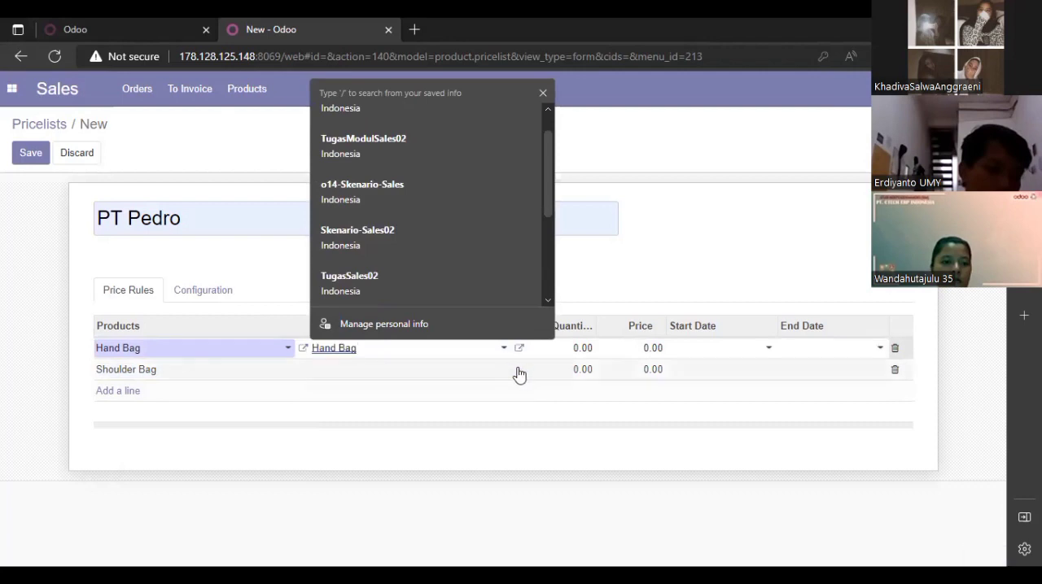
{"action": "left_click", "coordinate": [514, 373]}
{"action": "left_click", "coordinate": [514, 372]}
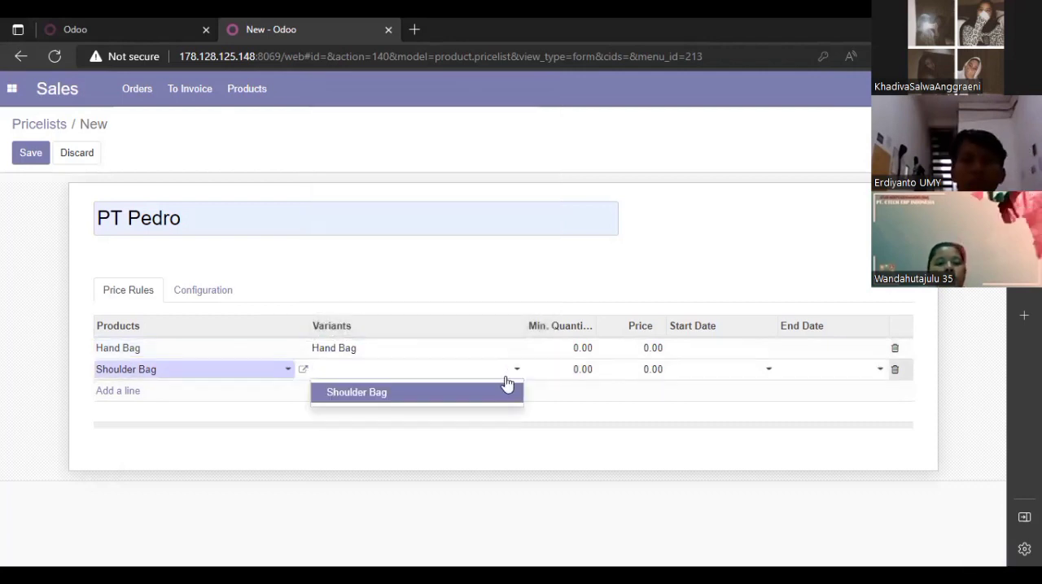
{"action": "left_click", "coordinate": [501, 394]}
- Set the minimum quantity to 50 on both the Hand Bag and Shoulder Bag lines
{"action": "left_click", "coordinate": [586, 348]}
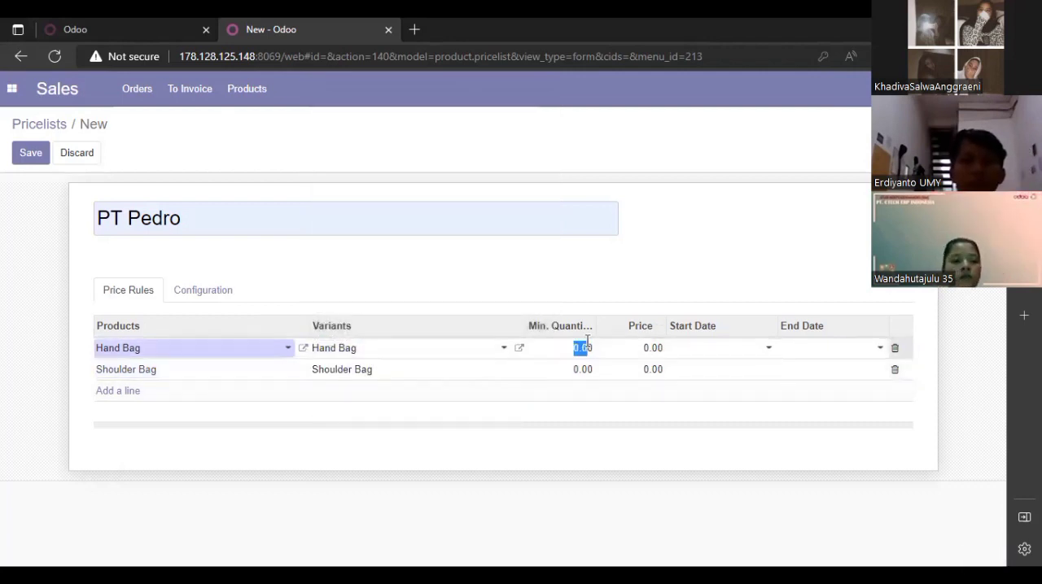
{"action": "key", "text": "BackSpace"}
{"action": "type", "text": "50"}
{"action": "left_click", "coordinate": [586, 371]}
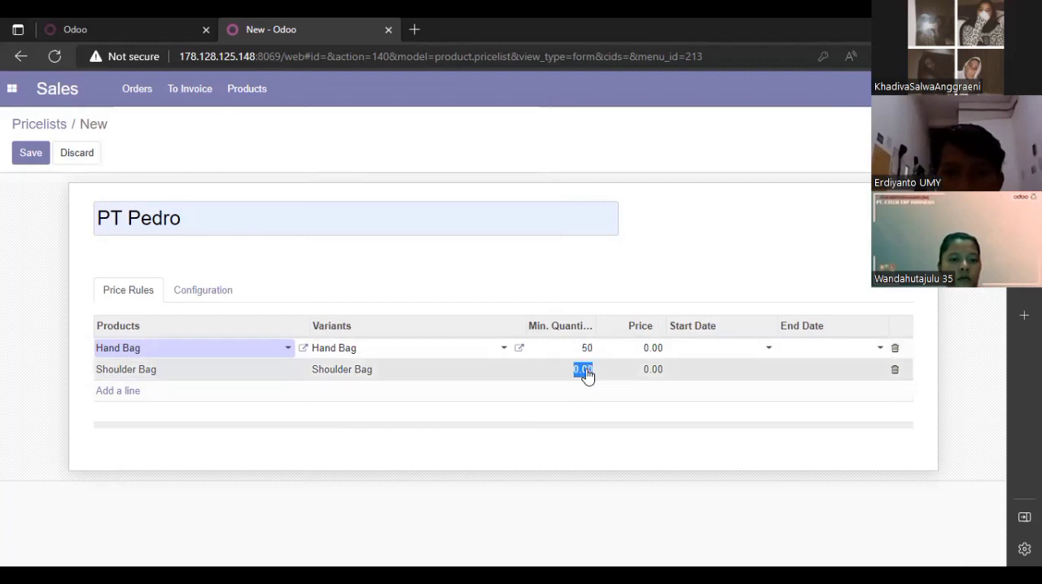
{"action": "key", "text": "BackSpace"}
{"action": "type", "text": "50"}
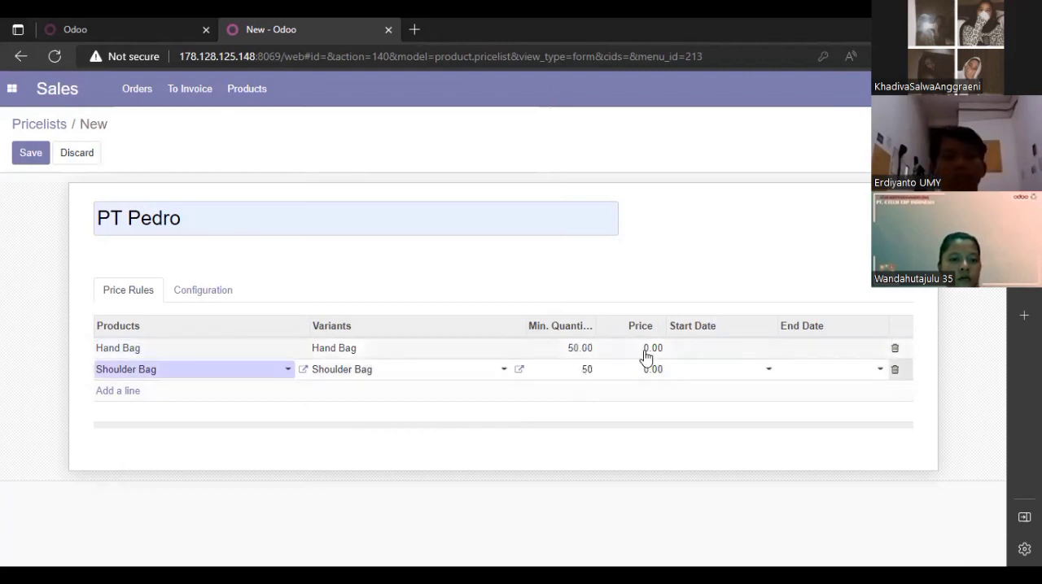
- Set the price to 120,000 for the Hand Bag and 140,000 for the Shoulder Bag
{"action": "left_click", "coordinate": [652, 349]}
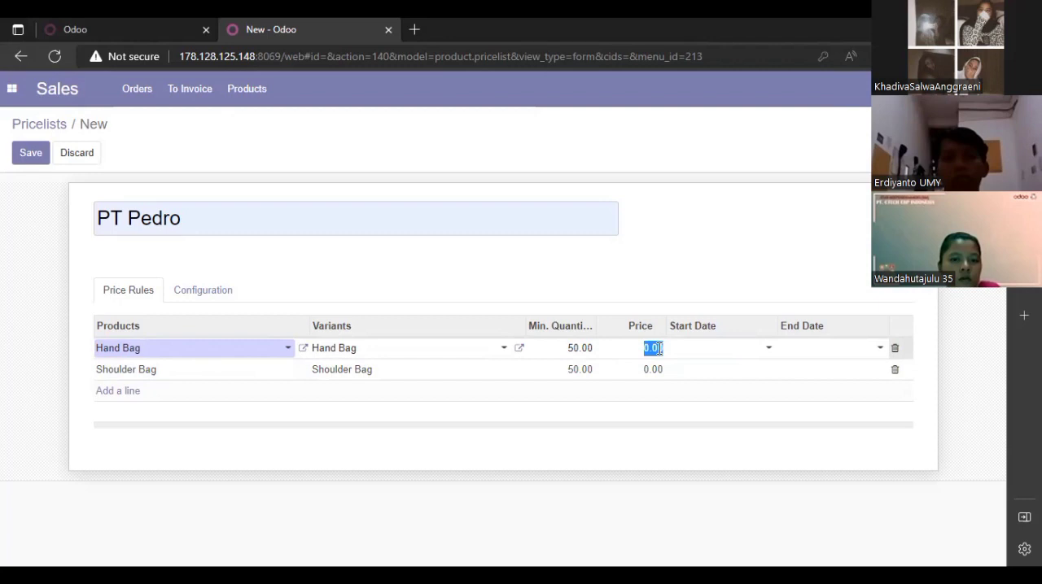
{"action": "key", "text": "BackSpace"}
{"action": "type", "text": "120,00"}
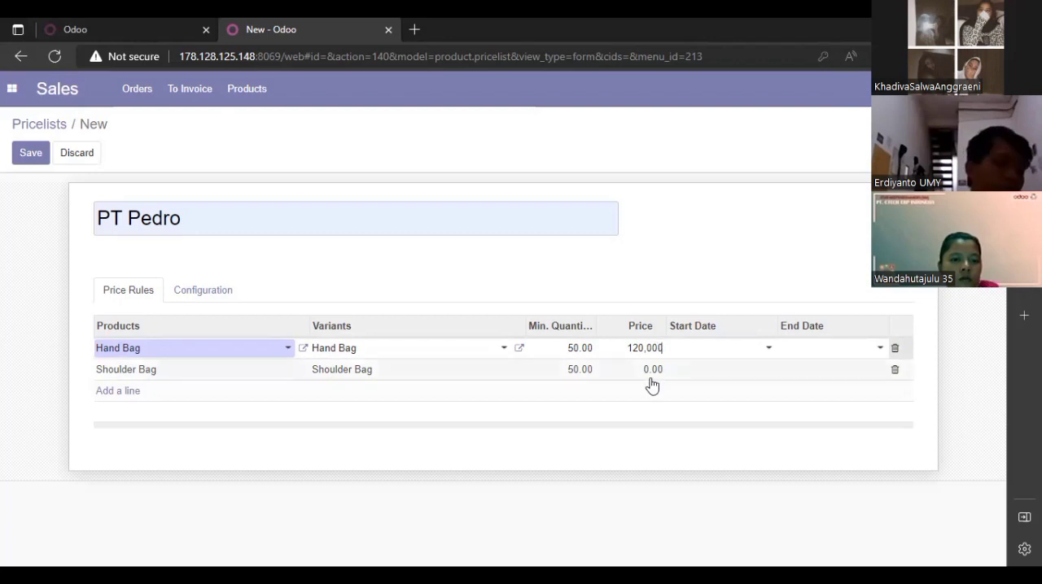
{"action": "left_click", "coordinate": [653, 373]}
{"action": "key", "text": "BackSpace"}
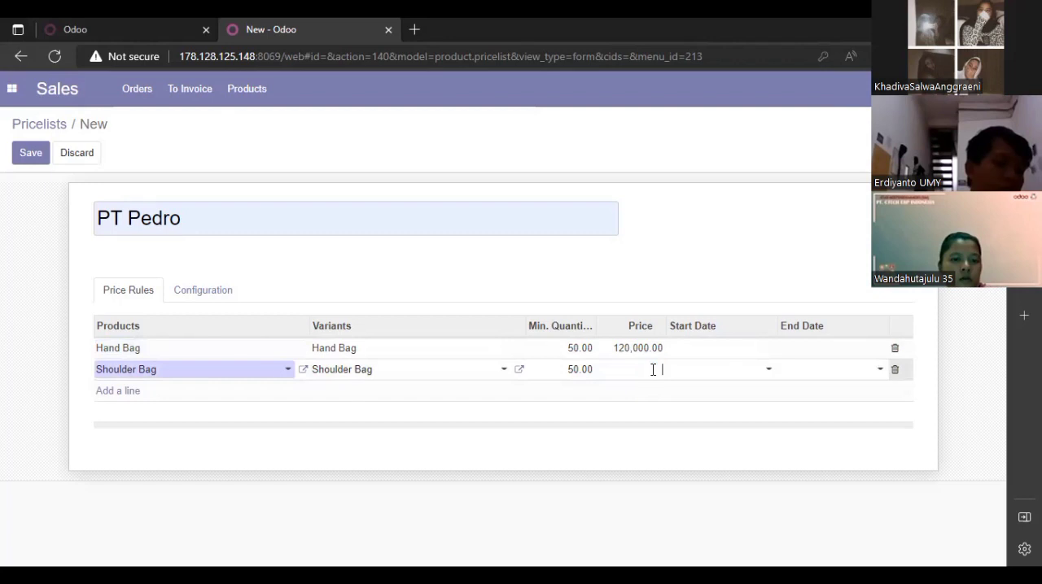
{"action": "type", "text": "100"}
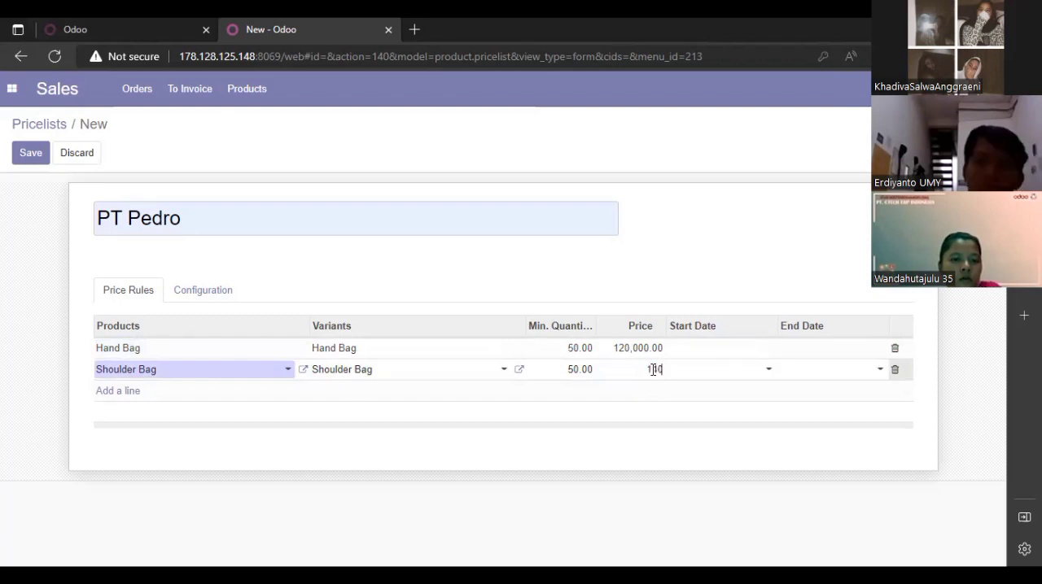
{"action": "type", "text": "40.000"}
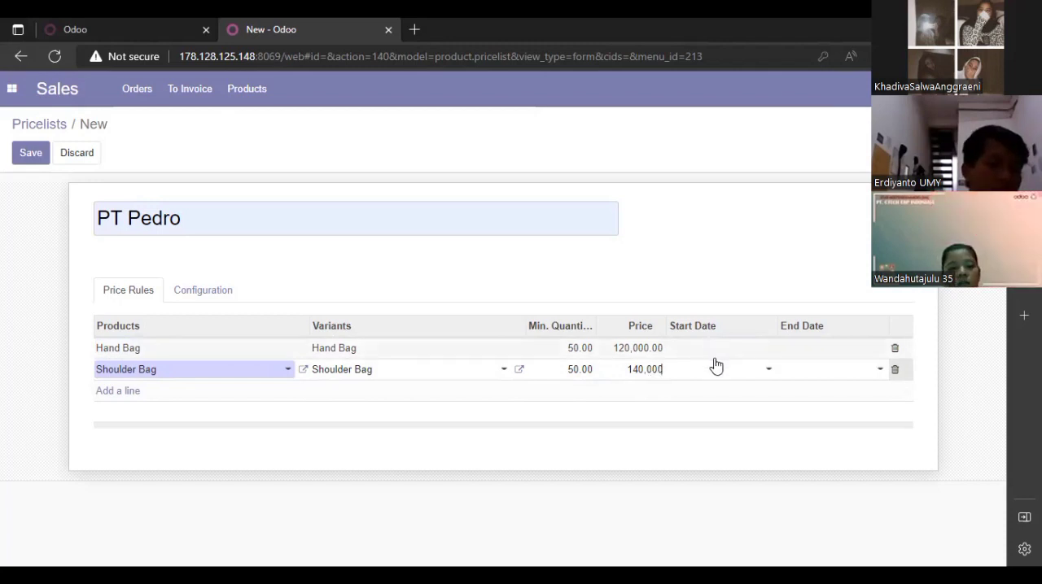
- Set the start date of both price rules to October 19, 2022
{"action": "left_click", "coordinate": [763, 348]}
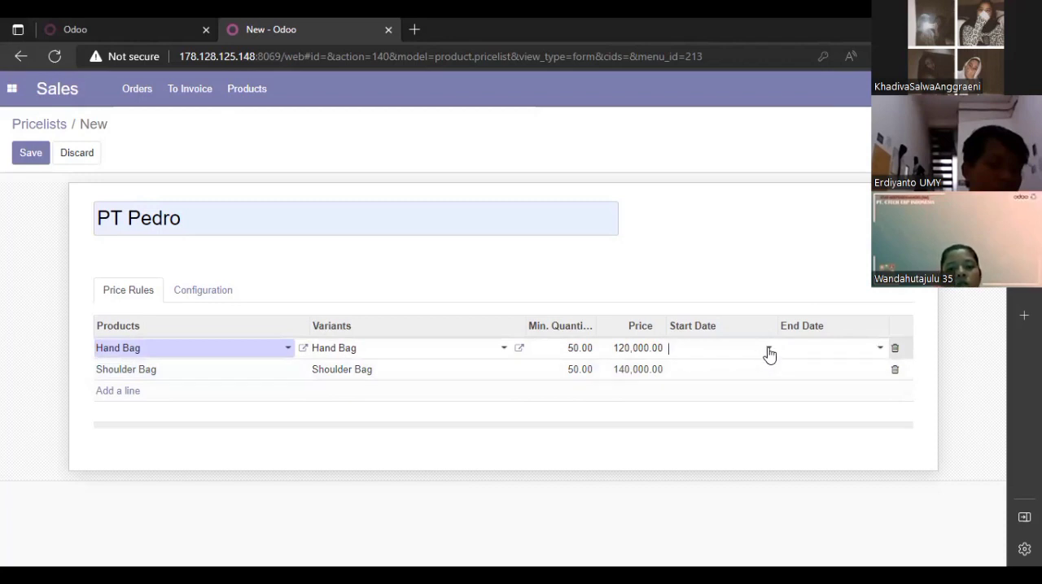
{"action": "left_click", "coordinate": [768, 350]}
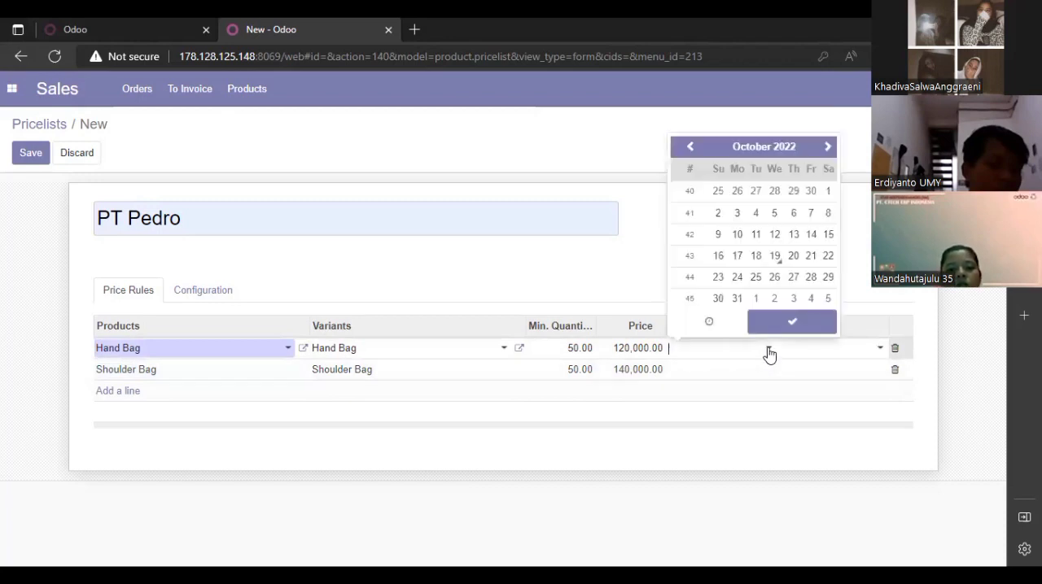
{"action": "left_click", "coordinate": [775, 257]}
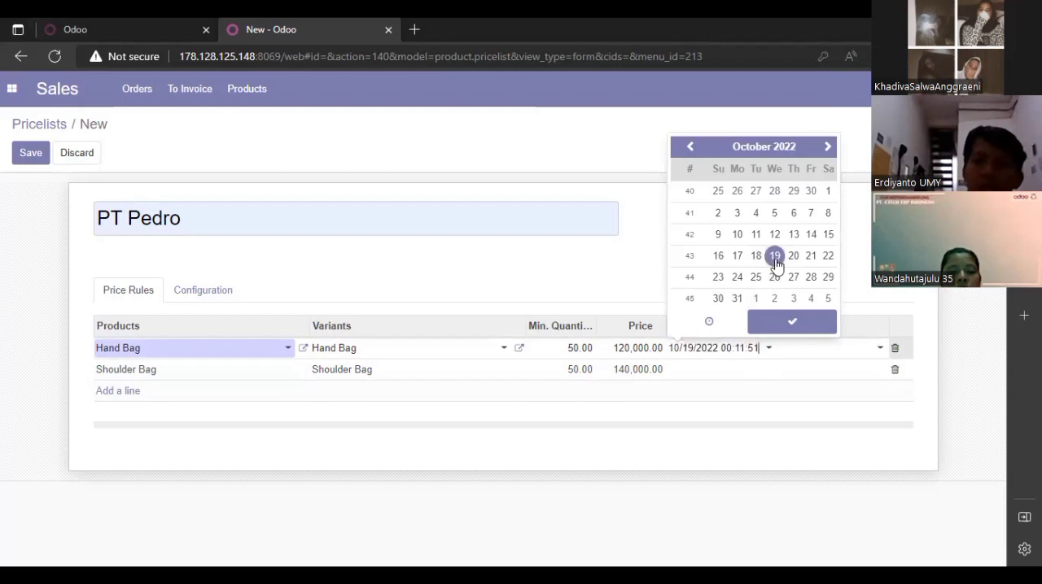
{"action": "left_click", "coordinate": [791, 321]}
{"action": "left_click", "coordinate": [753, 376]}
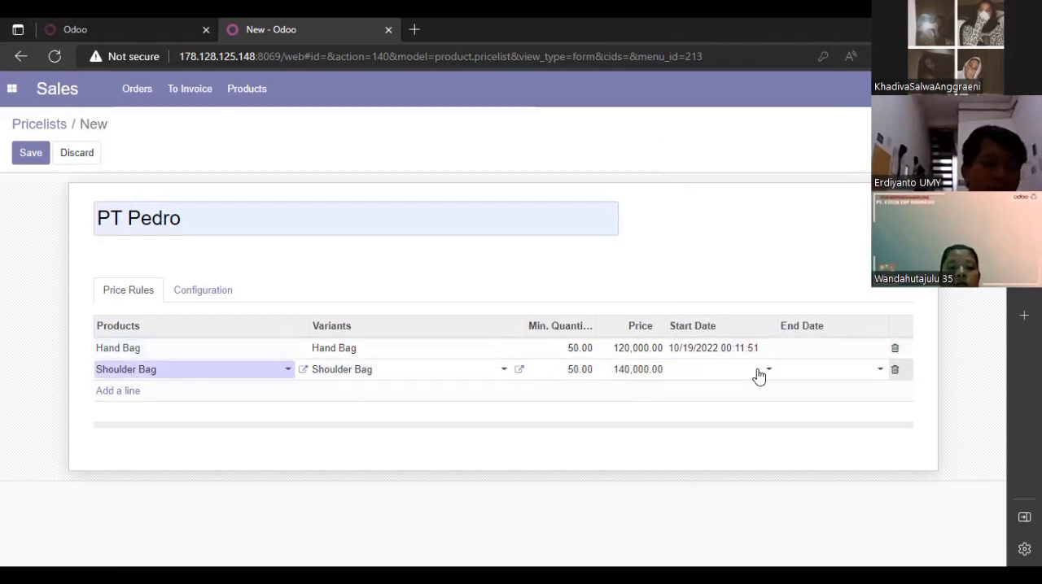
{"action": "left_click", "coordinate": [765, 375]}
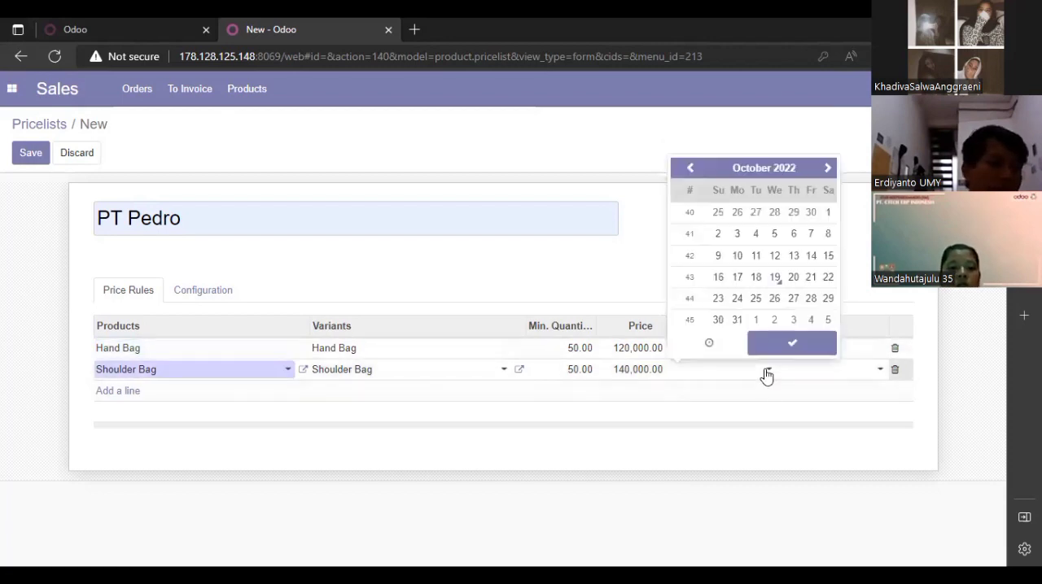
{"action": "left_click", "coordinate": [775, 277]}
- Set the end date of the Shoulder Bag price rule to November 10, 2022
{"action": "left_click", "coordinate": [816, 380]}
{"action": "left_click", "coordinate": [814, 375]}
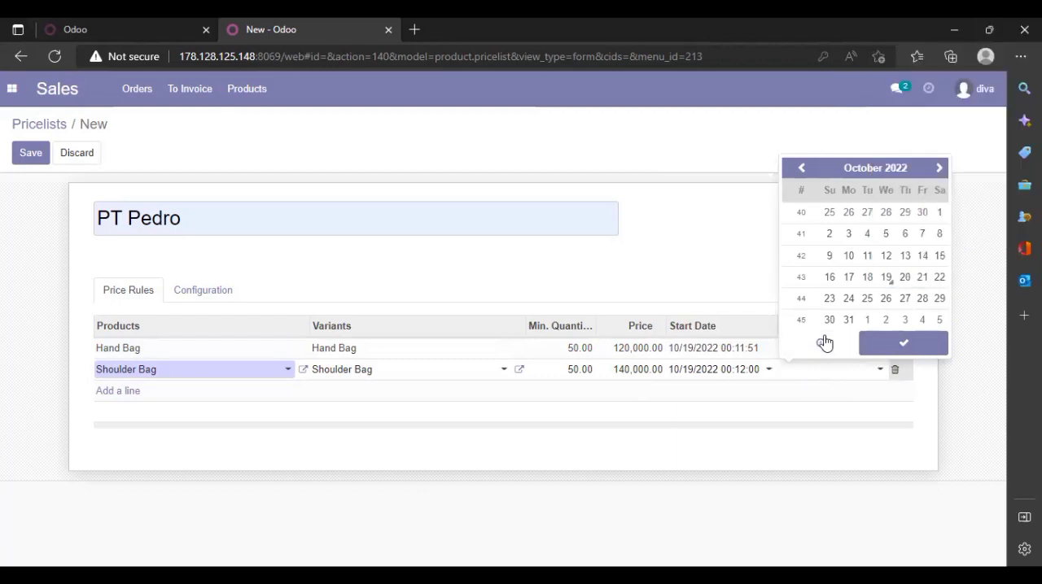
{"action": "left_click", "coordinate": [938, 169]}
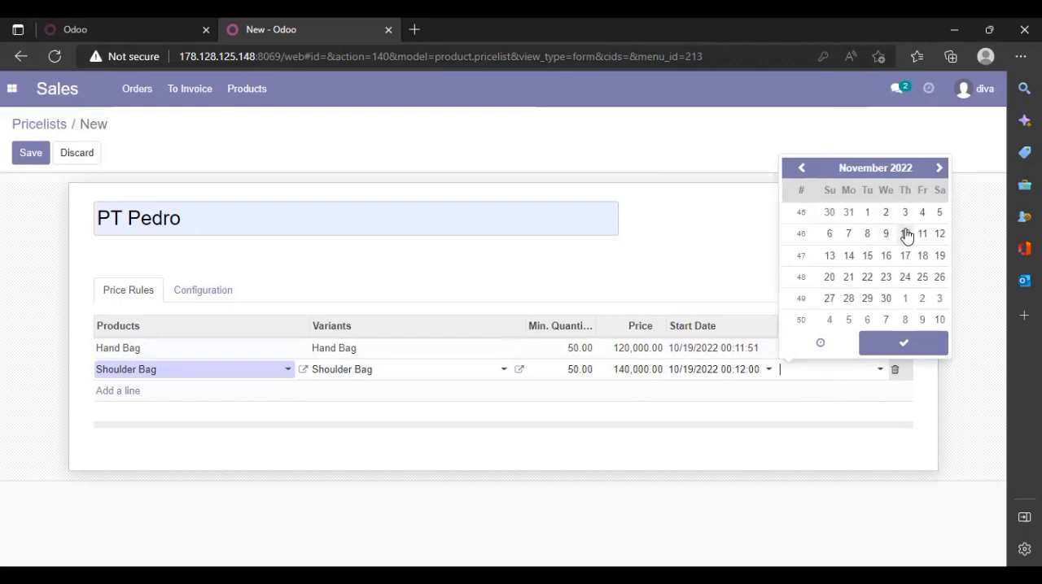
{"action": "left_click", "coordinate": [905, 234]}
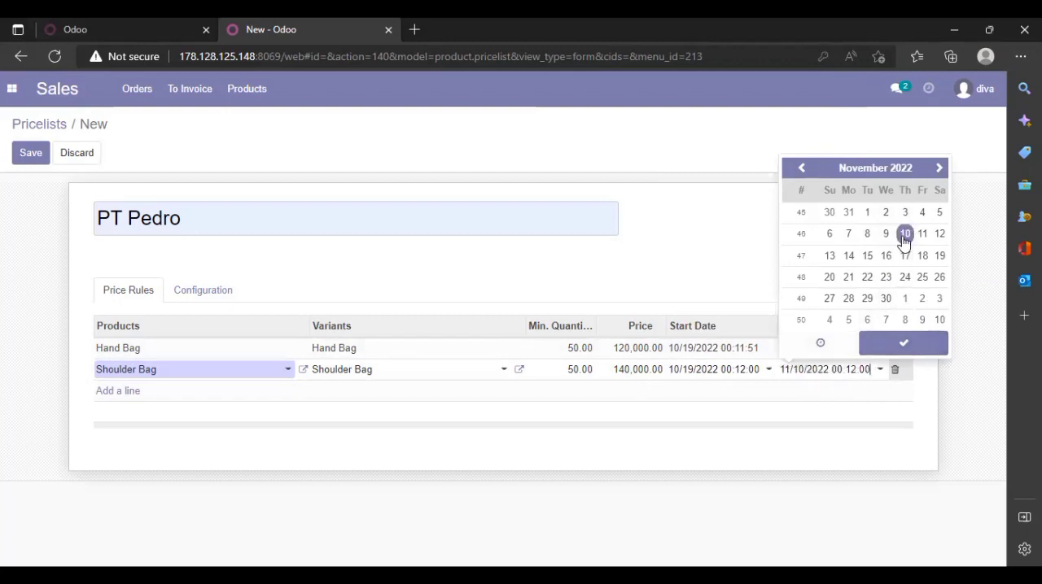
- Set the end date of the Hand Bag price rule to October 10, 2022
{"action": "left_click", "coordinate": [774, 351]}
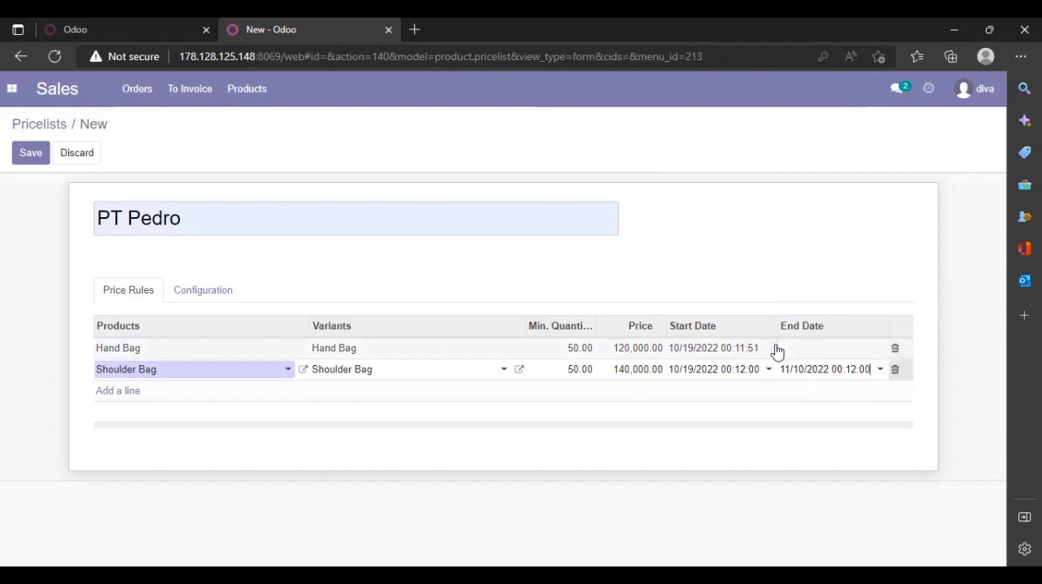
{"action": "left_click", "coordinate": [838, 357]}
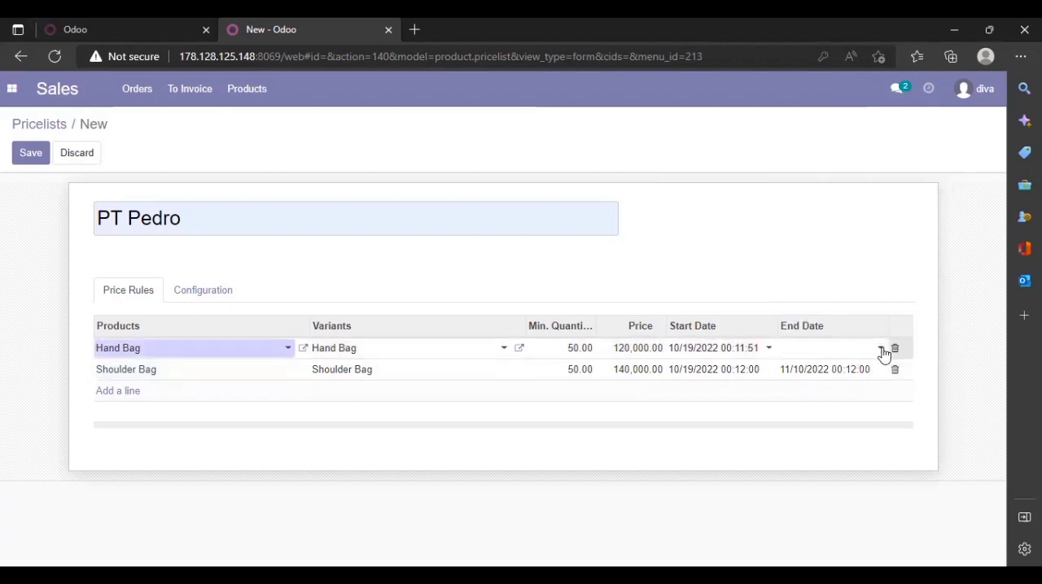
{"action": "left_click", "coordinate": [881, 349]}
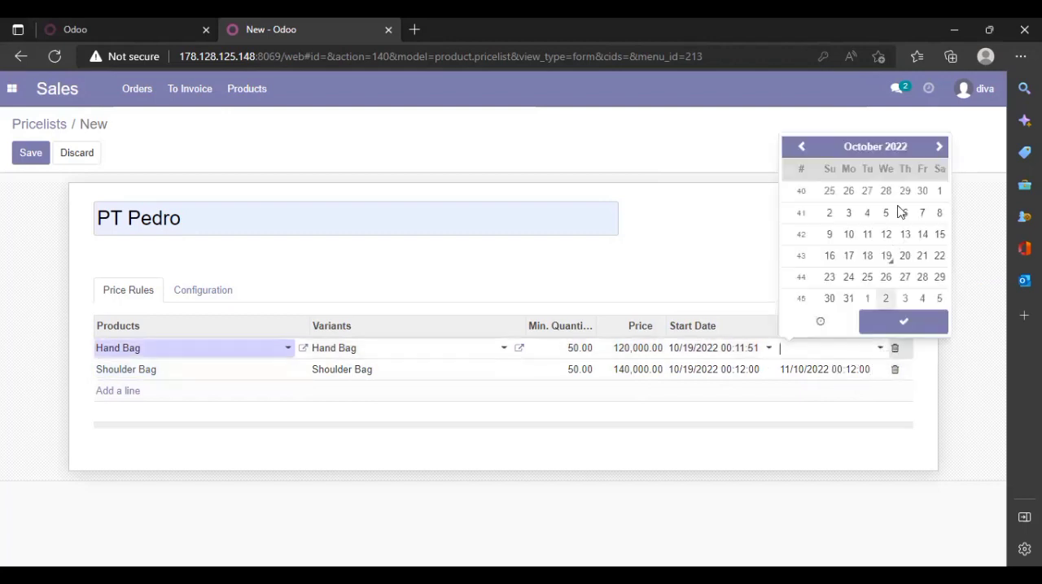
{"action": "left_click", "coordinate": [849, 235]}
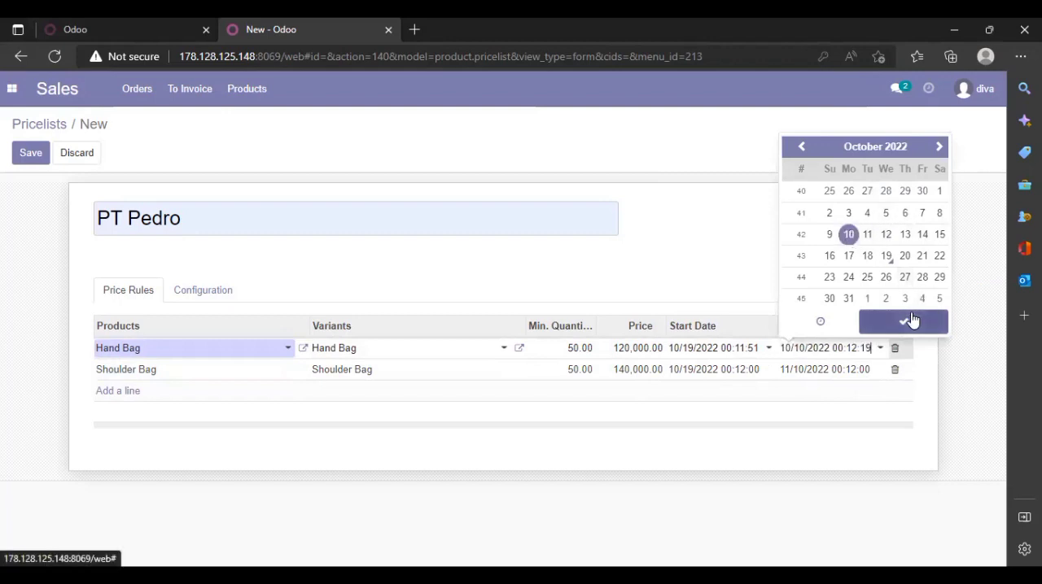
{"action": "left_click", "coordinate": [912, 321]}
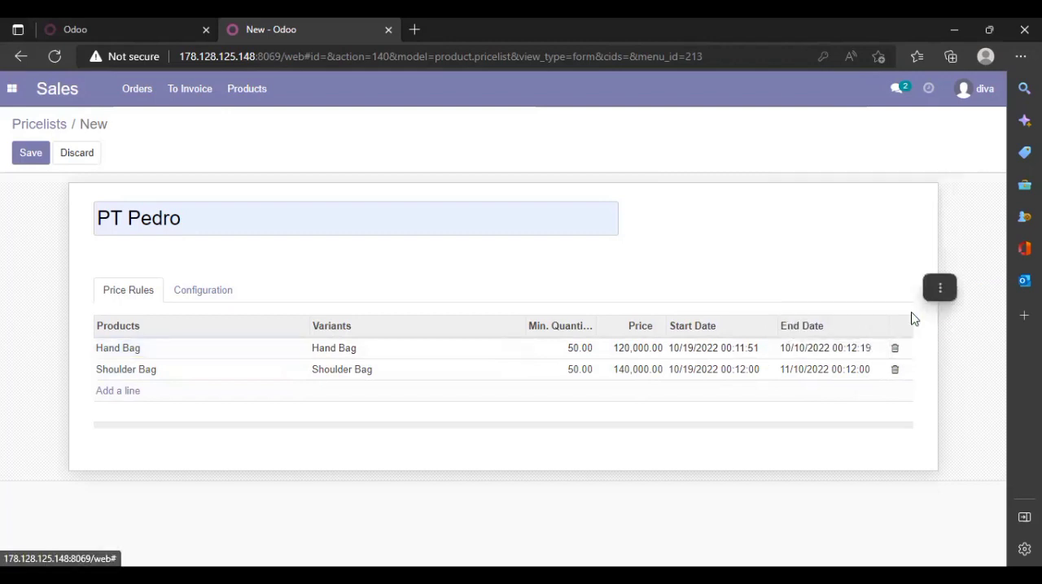
- Set the end date of the Hand Bag price rule to November 10, 2022, and save the PT Pedro pricelist
{"action": "left_click", "coordinate": [832, 353]}
{"action": "left_click", "coordinate": [880, 349]}
{"action": "left_click", "coordinate": [940, 149]}
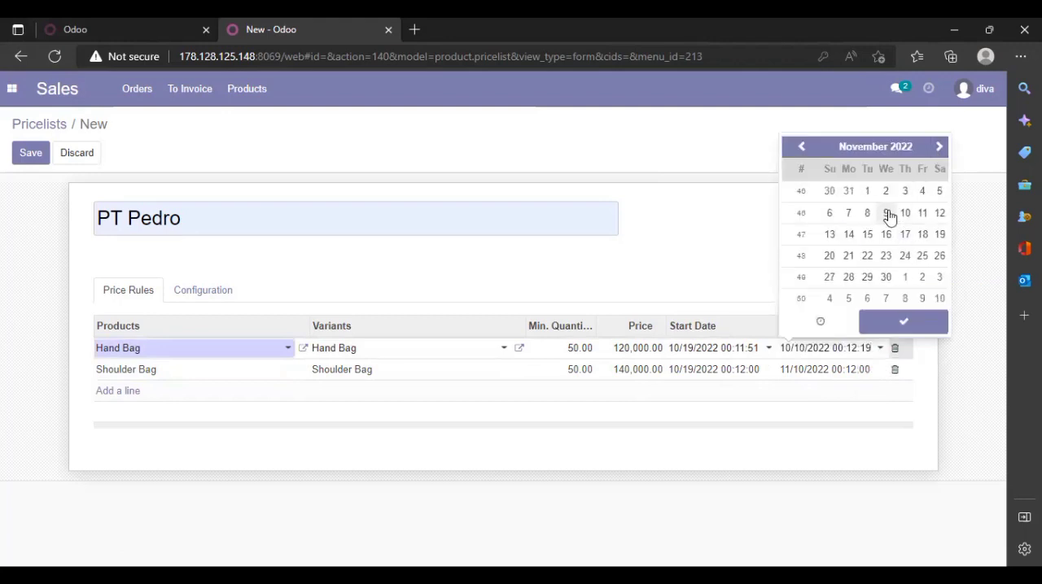
{"action": "left_click", "coordinate": [909, 217]}
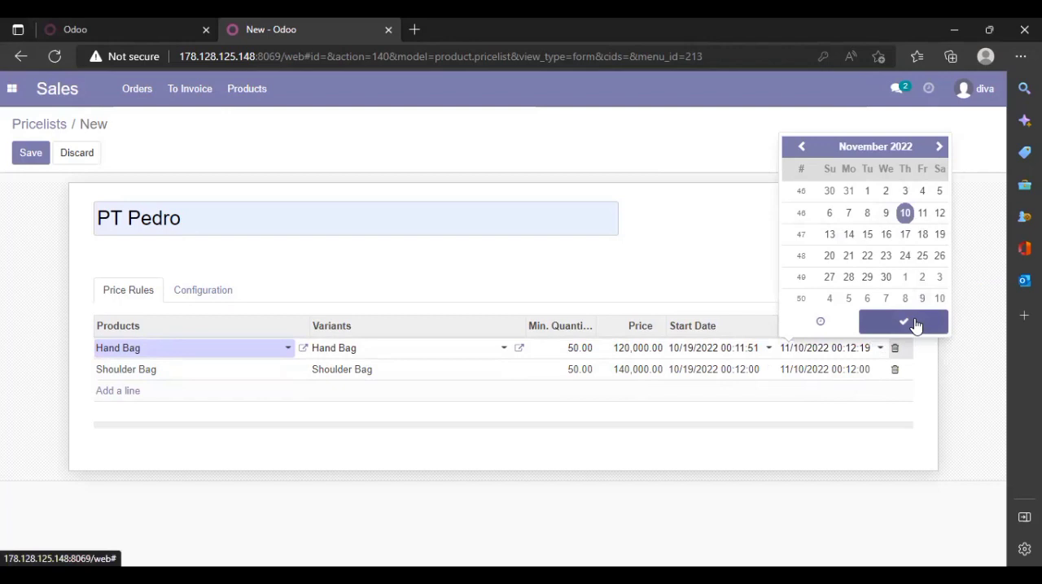
{"action": "left_click", "coordinate": [917, 326]}
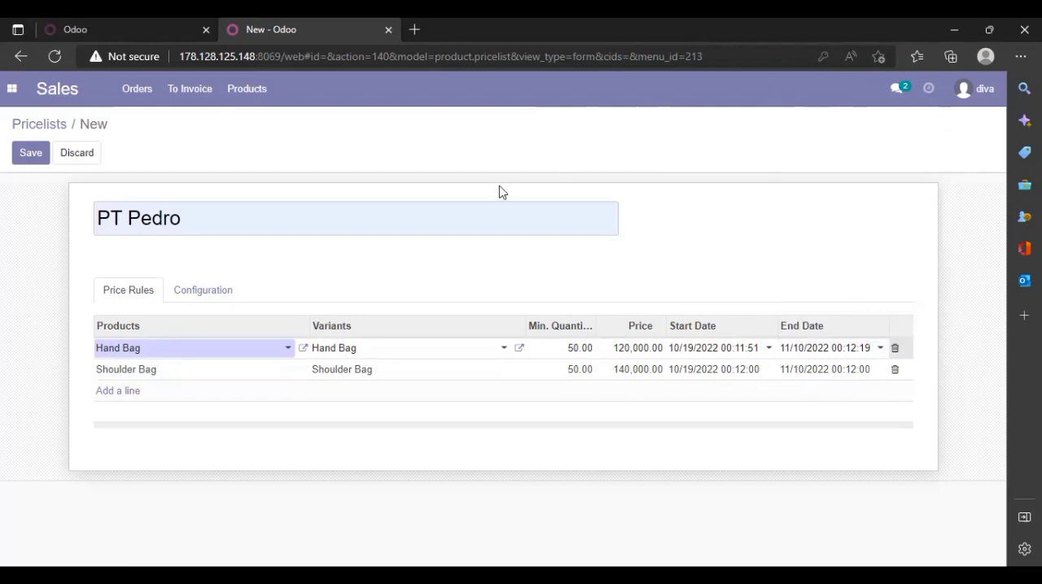
{"action": "left_click", "coordinate": [31, 153]}
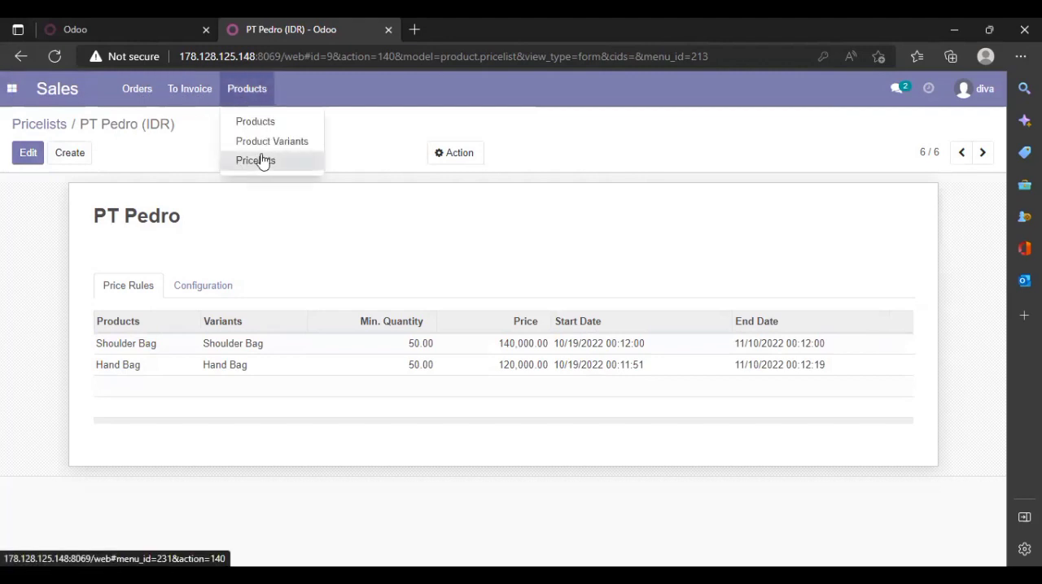
{"action": "left_click", "coordinate": [261, 160]}
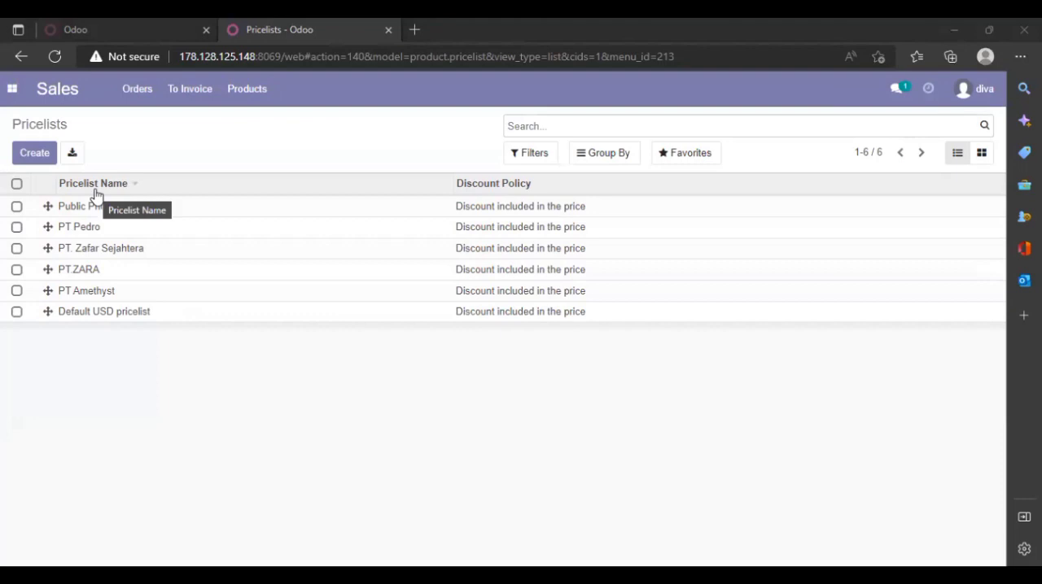
- Create a new quotation with PT Pedro as the customer
{"action": "left_click", "coordinate": [135, 95]}
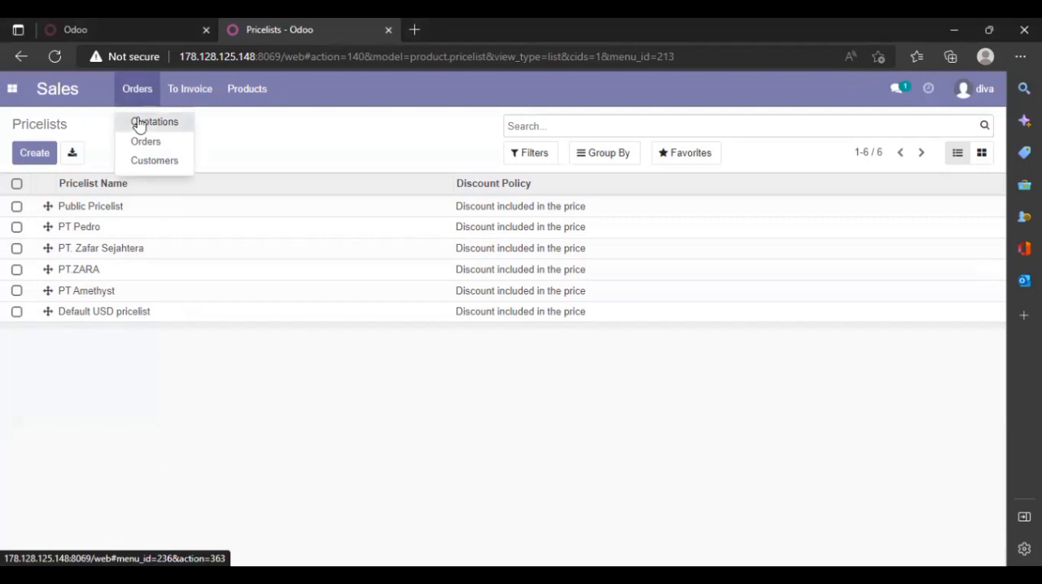
{"action": "left_click", "coordinate": [139, 124]}
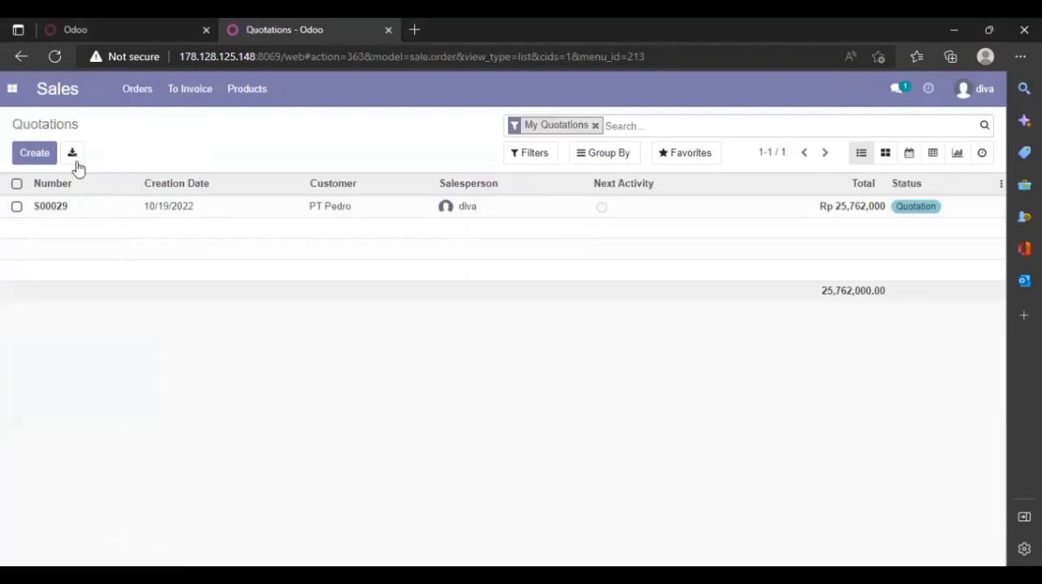
{"action": "left_click", "coordinate": [40, 163]}
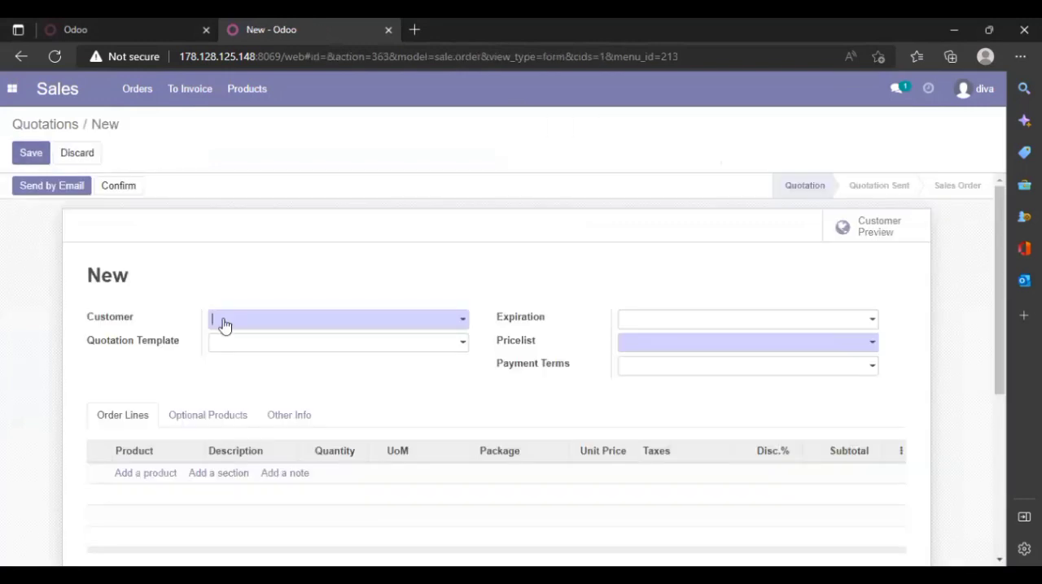
{"action": "left_click", "coordinate": [279, 321]}
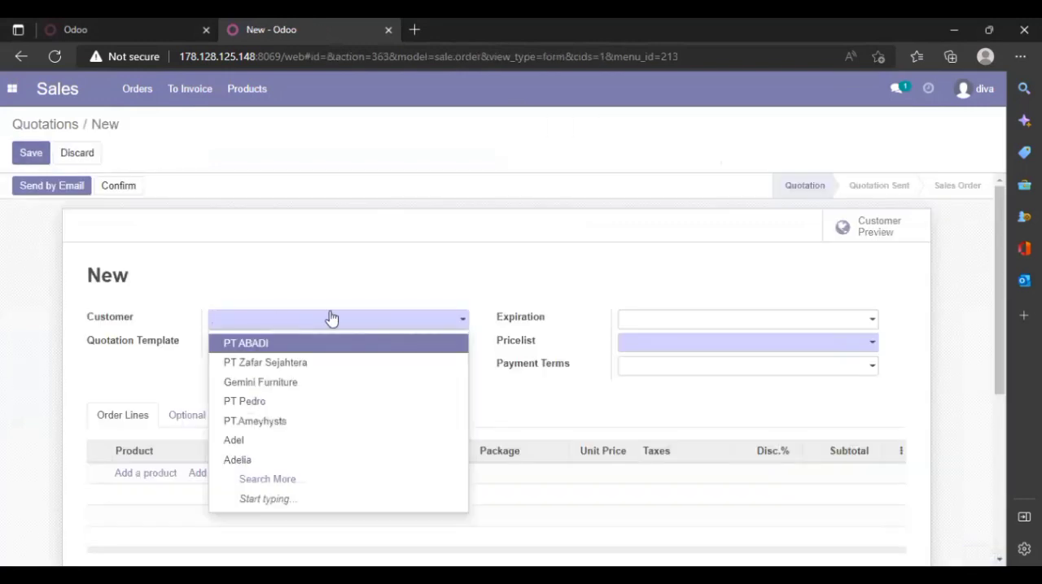
{"action": "left_click", "coordinate": [338, 400]}
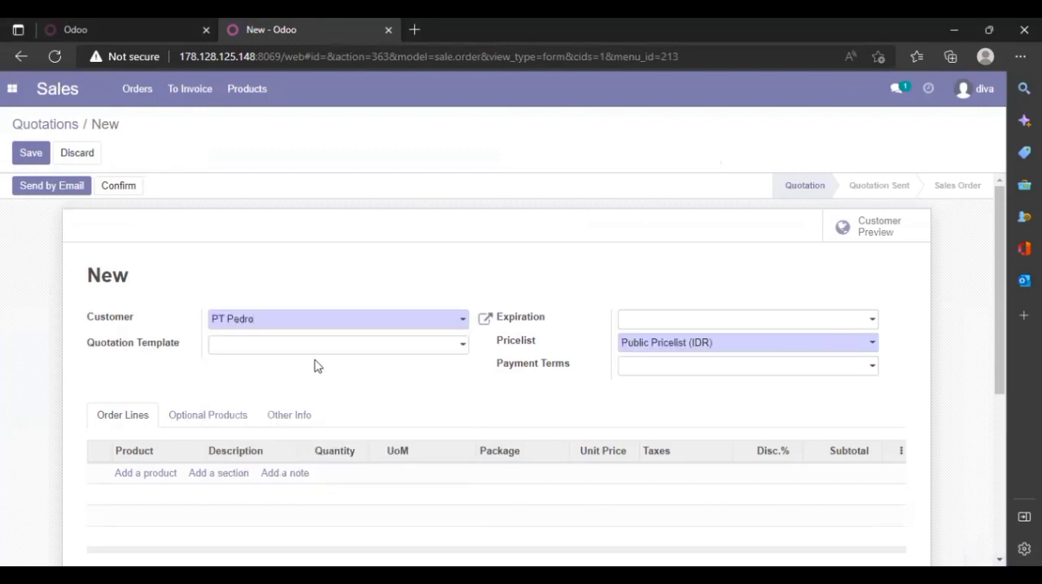
- Add Hand Bag and Shoulder Bag as order lines in the quotation
{"action": "left_click", "coordinate": [160, 483]}
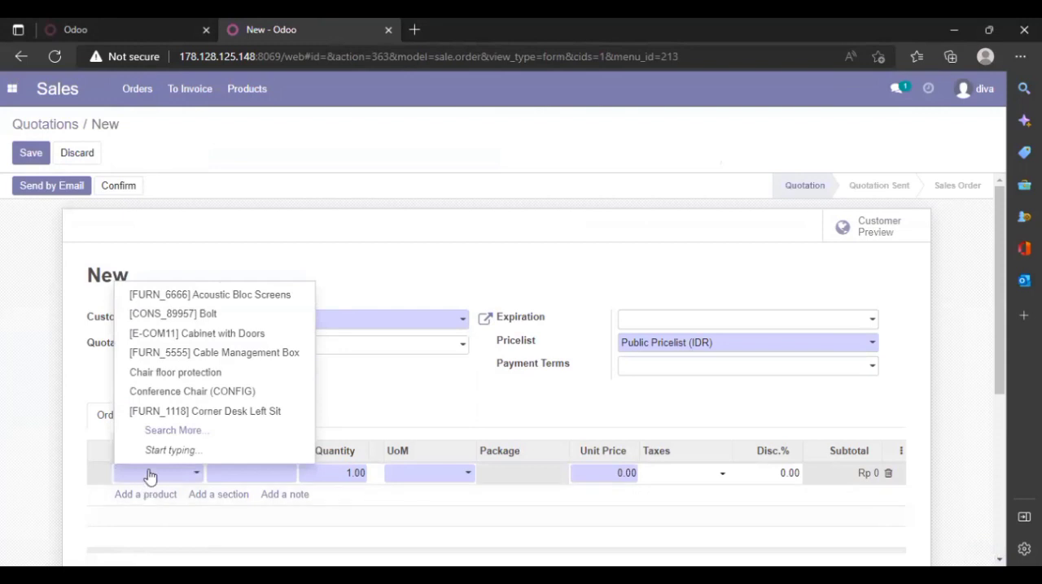
{"action": "type", "text": "h"}
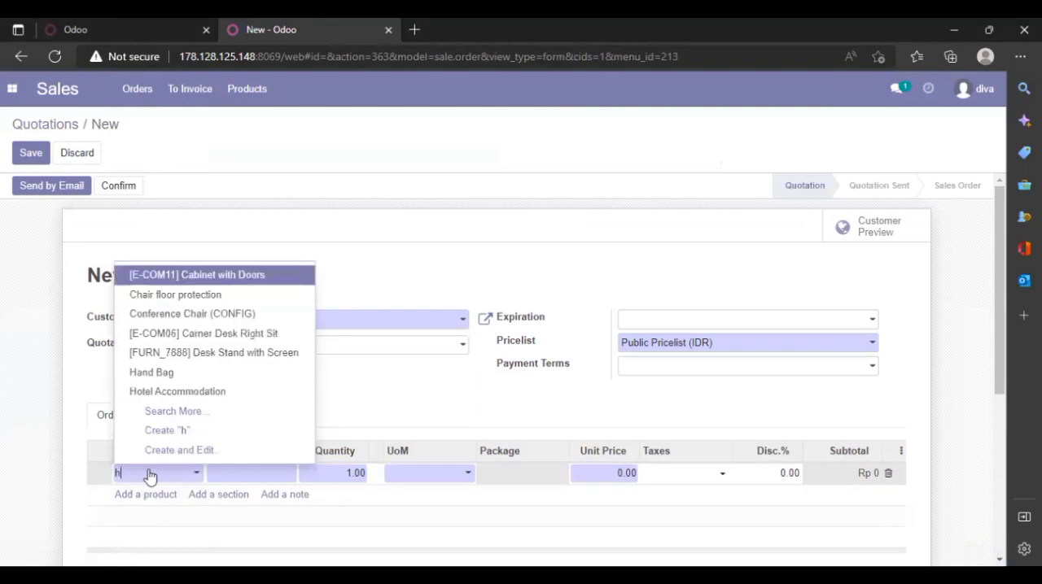
{"action": "type", "text": "an"}
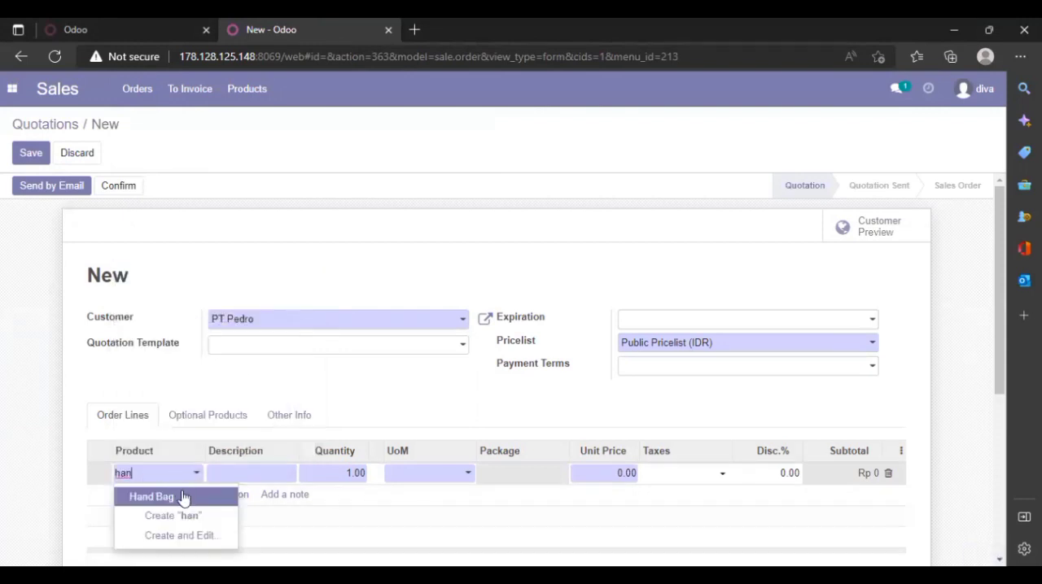
{"action": "left_click", "coordinate": [183, 497]}
{"action": "left_click", "coordinate": [169, 498]}
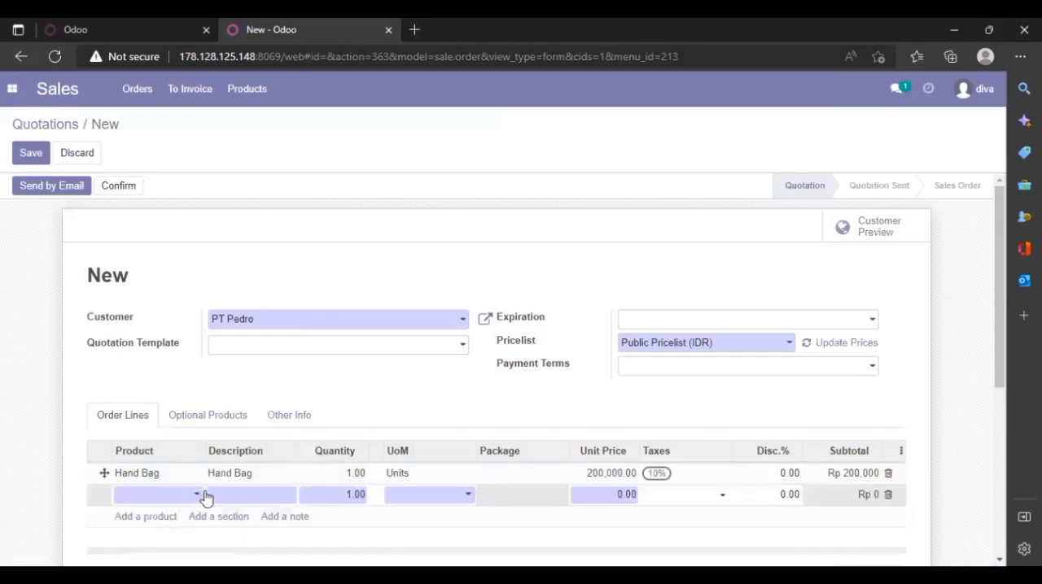
{"action": "left_click", "coordinate": [203, 496]}
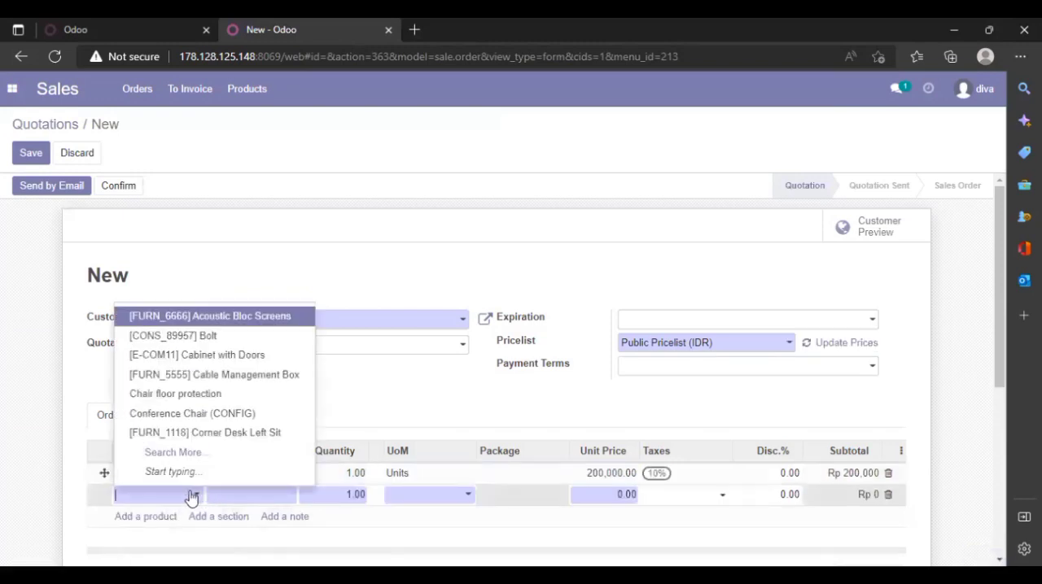
{"action": "type", "text": "s"}
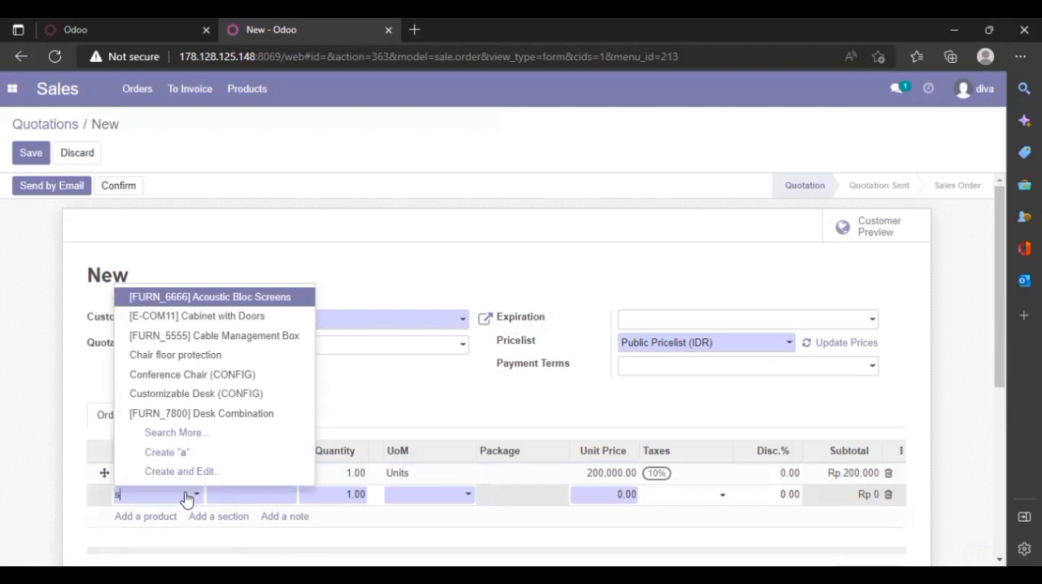
{"action": "type", "text": "hou"}
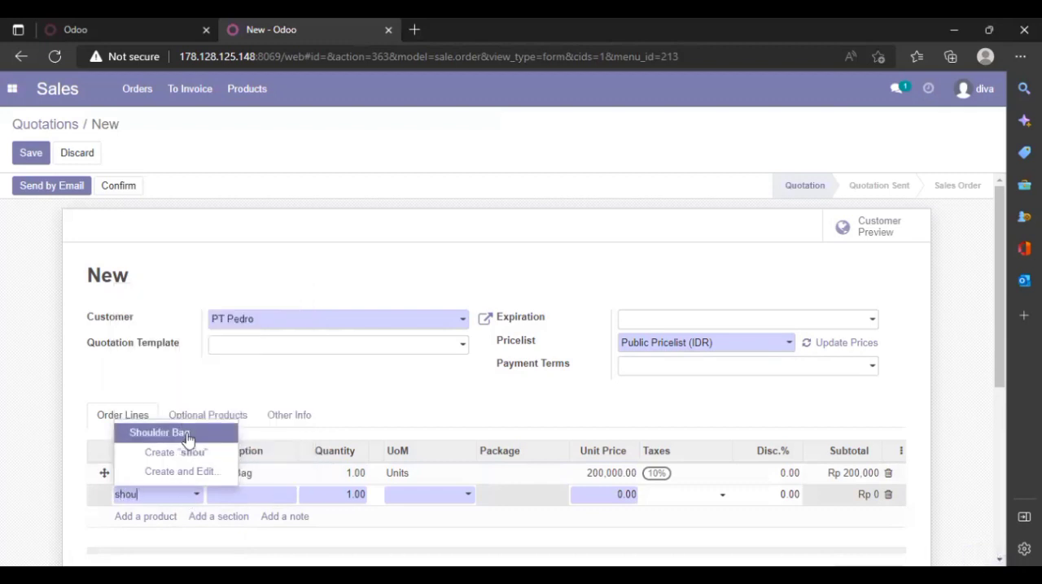
{"action": "left_click", "coordinate": [185, 433]}
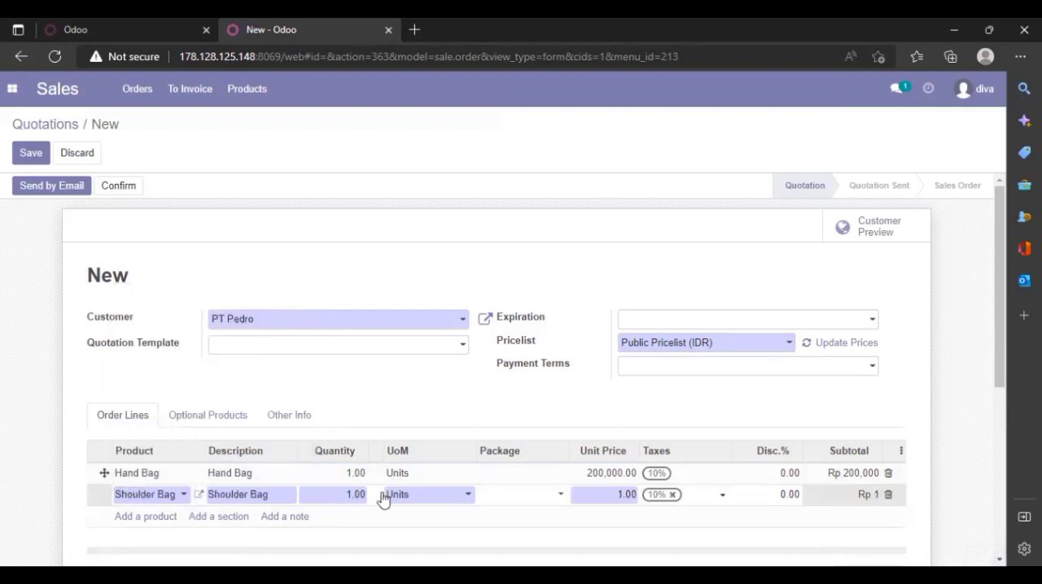
- Set the ordered quantity to 100 for the Hand Bag and 80 for the Shoulder Bag
{"action": "left_click", "coordinate": [362, 473]}
{"action": "key", "text": "BackSpace"}
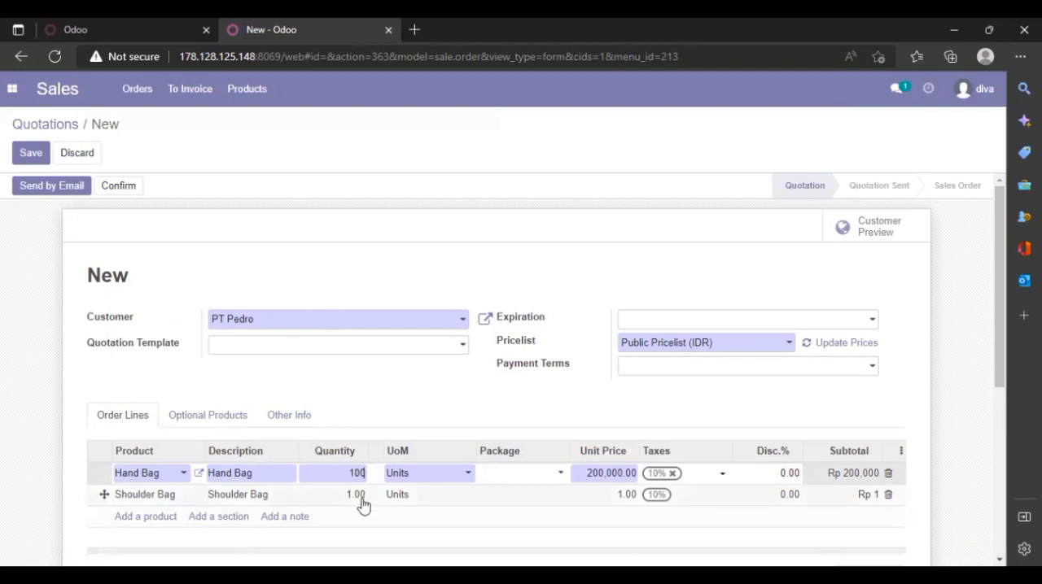
{"action": "left_click", "coordinate": [363, 496]}
{"action": "key", "text": "BackSpace"}
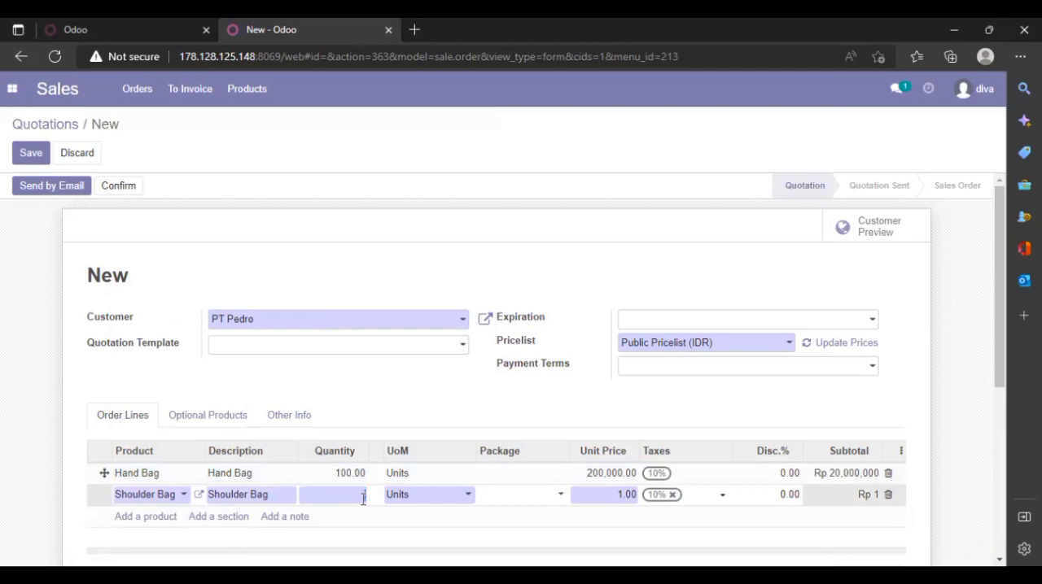
{"action": "type", "text": "80"}
- Set the unit price to 120,000 on the Hand Bag line and 140,000 on the Shoulder Bag line
{"action": "left_click", "coordinate": [623, 478]}
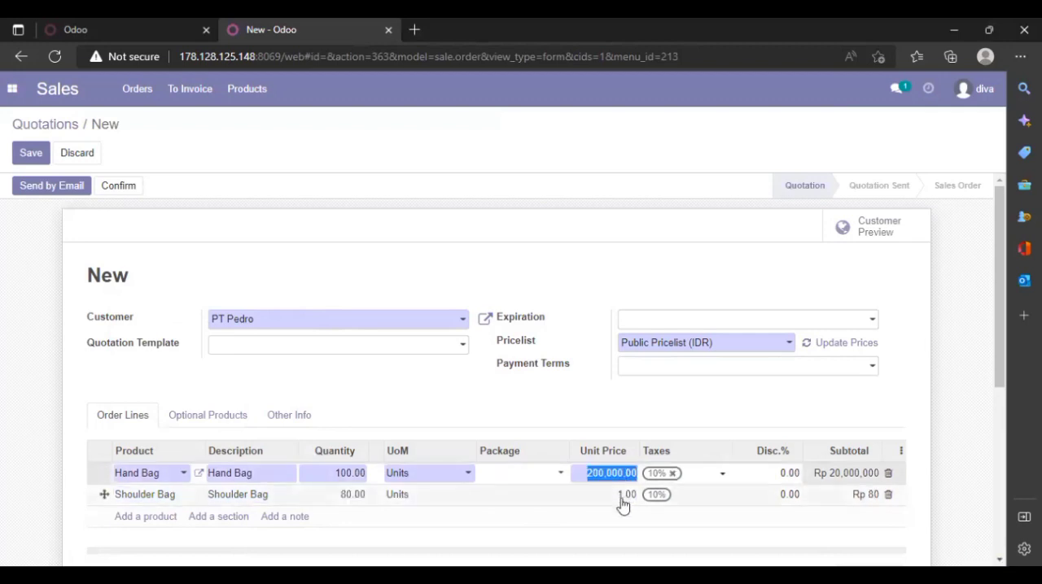
{"action": "left_click", "coordinate": [624, 495]}
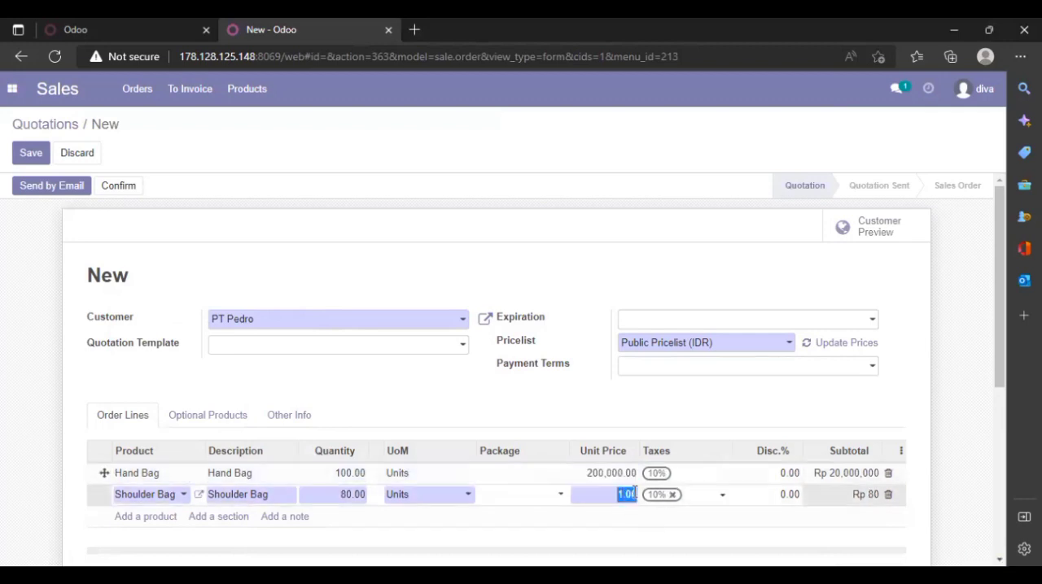
{"action": "key", "text": "BackSpace"}
{"action": "left_click", "coordinate": [621, 473]}
{"action": "key", "text": "BackSpace"}
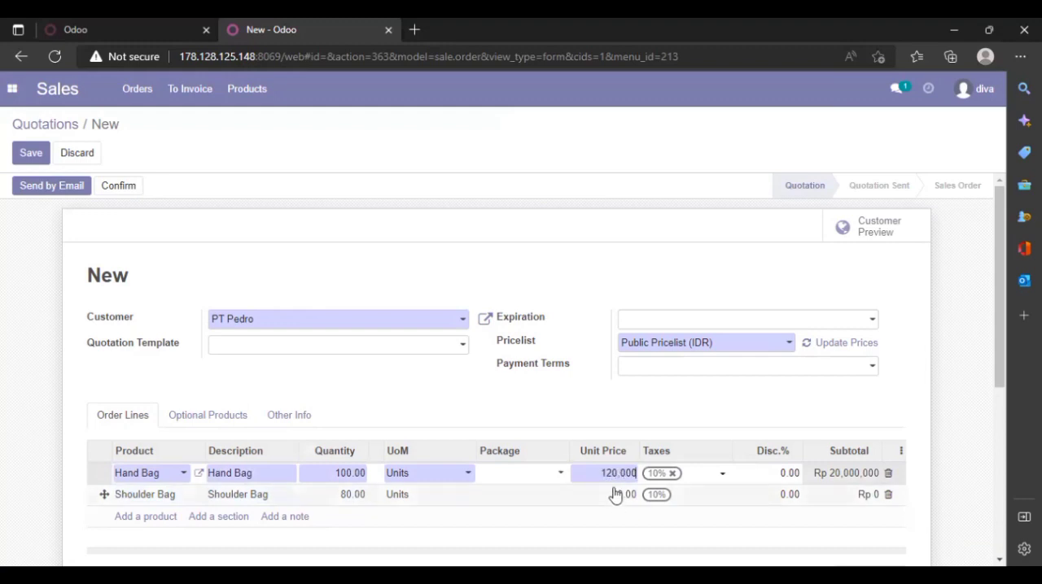
{"action": "left_click", "coordinate": [614, 494]}
{"action": "key", "text": "BackSpace"}
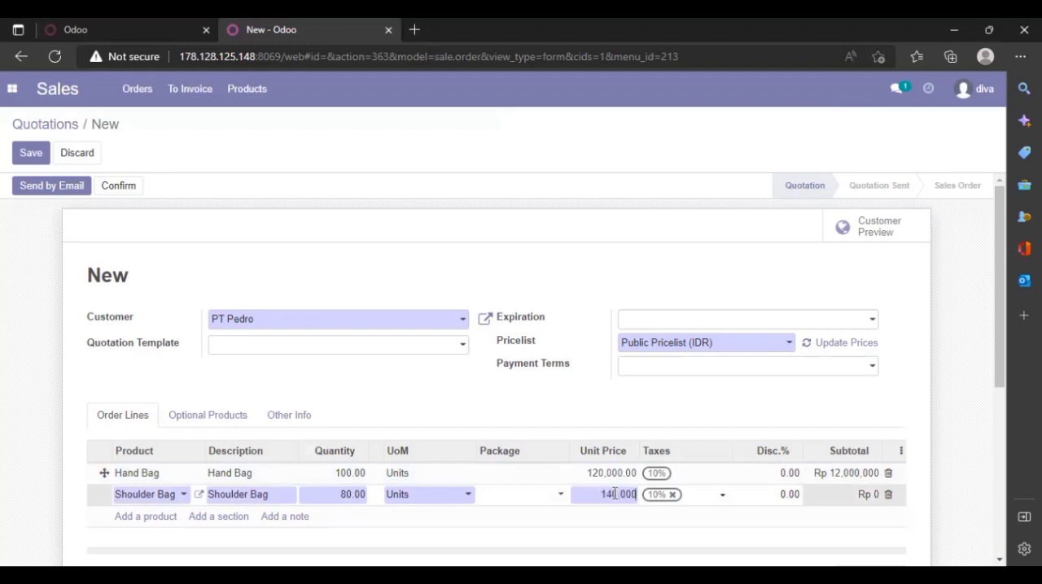
{"action": "type", "text": "140,000"}
{"action": "left_click", "coordinate": [787, 473]}
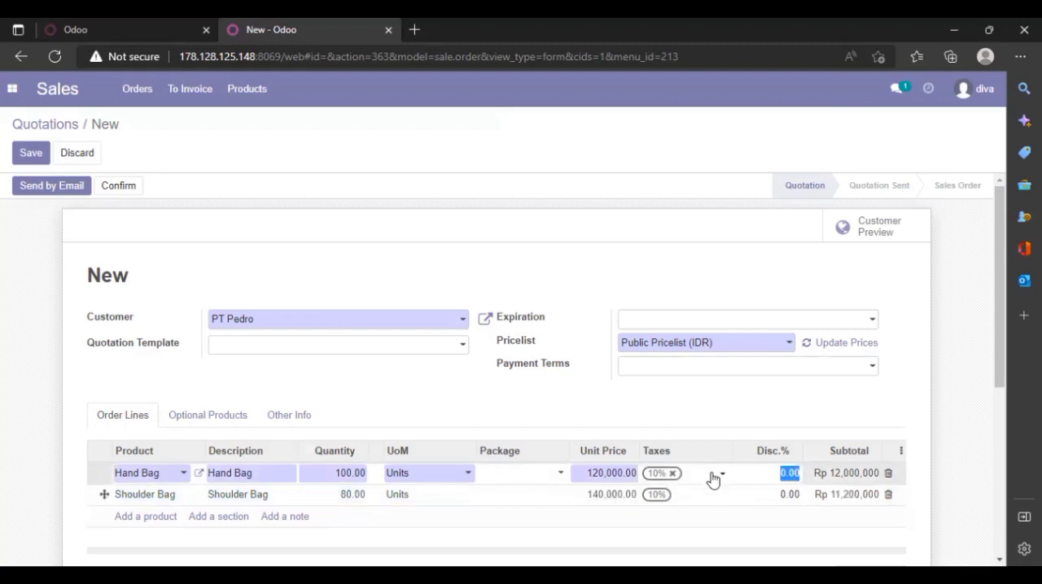
{"action": "left_click", "coordinate": [713, 477]}
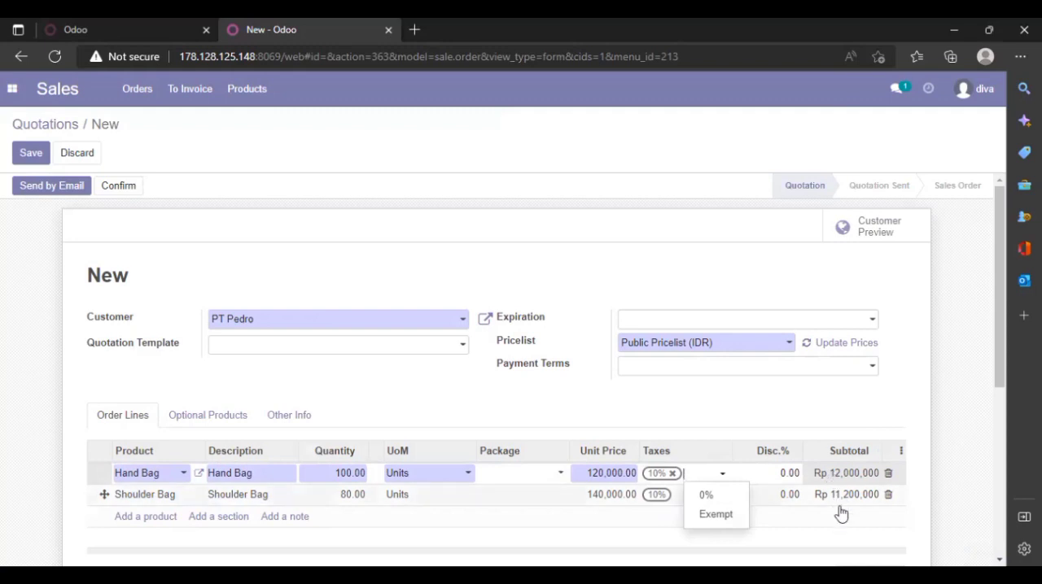
- Add the PT pedro shipping method to the PT Pedro quotation
{"action": "left_click_drag", "start_coordinate": [995, 381], "coordinate": [999, 505]}
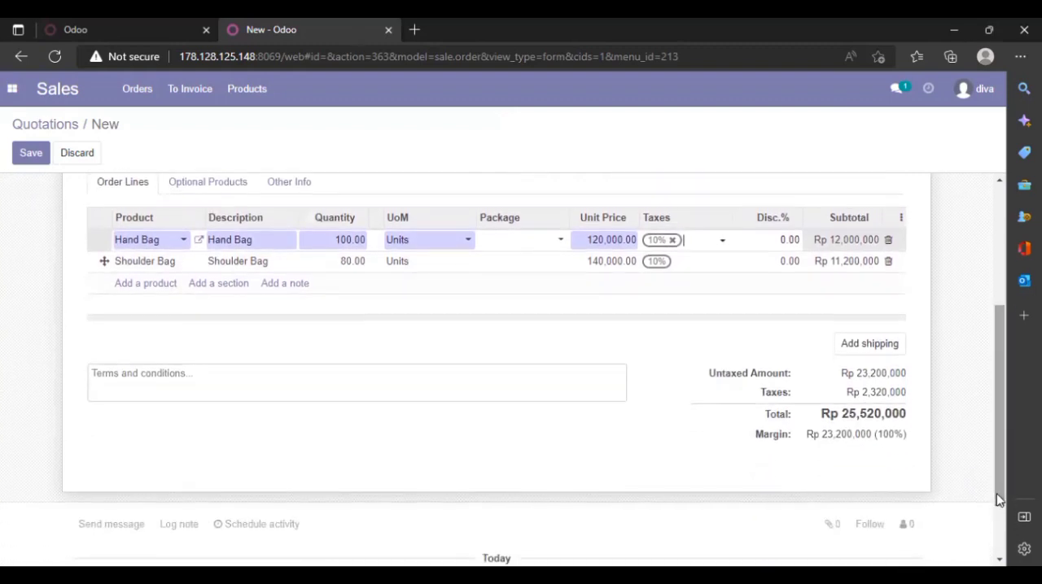
{"action": "left_click", "coordinate": [887, 358]}
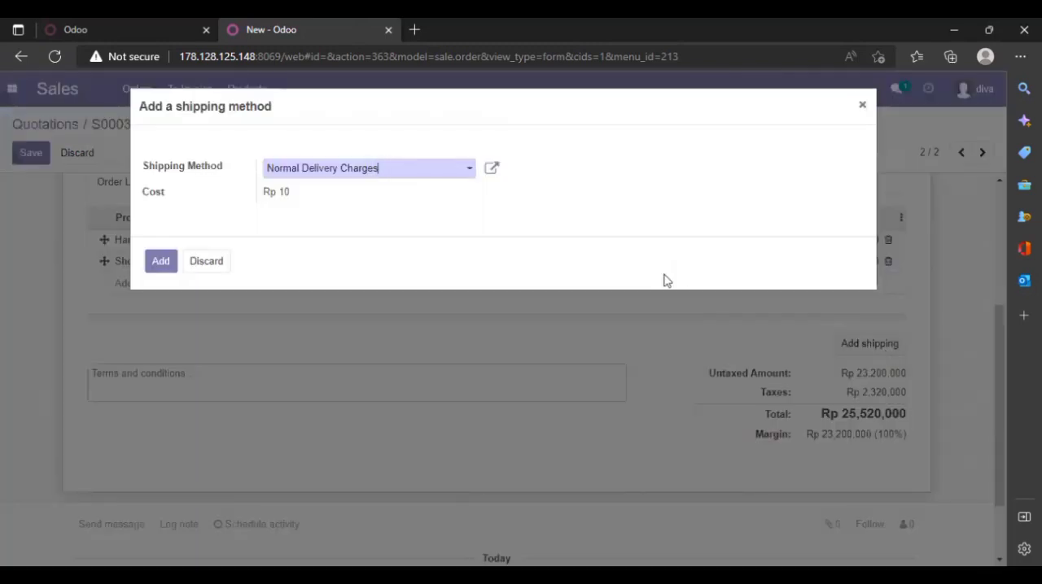
{"action": "left_click", "coordinate": [460, 181]}
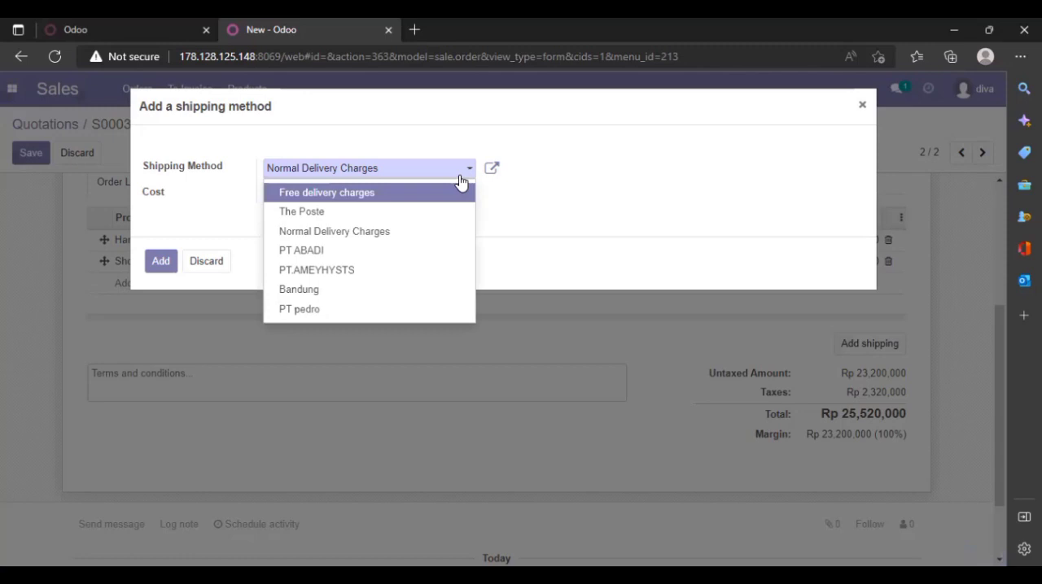
{"action": "left_click", "coordinate": [413, 311]}
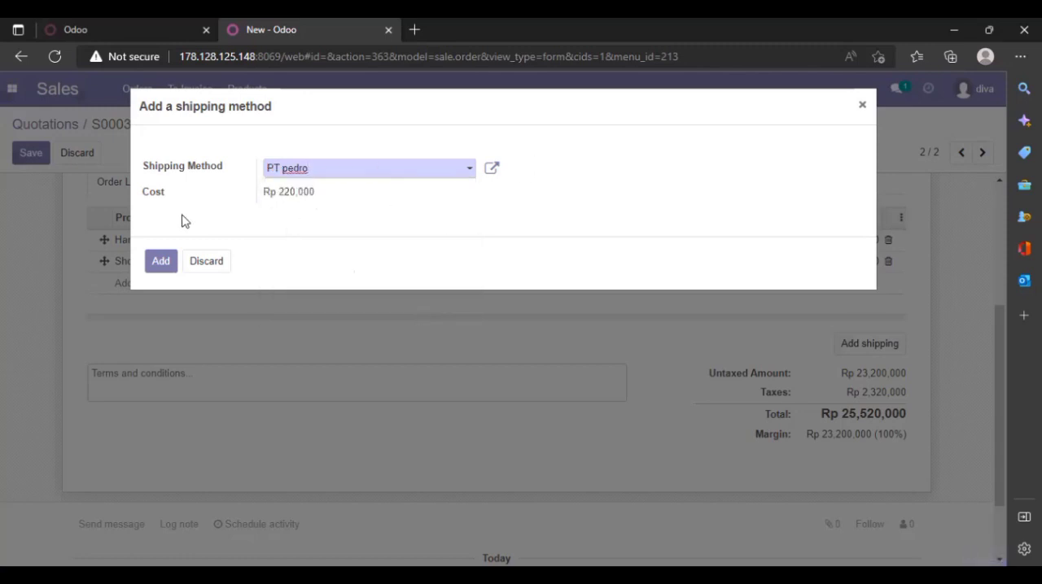
{"action": "left_click", "coordinate": [162, 262]}
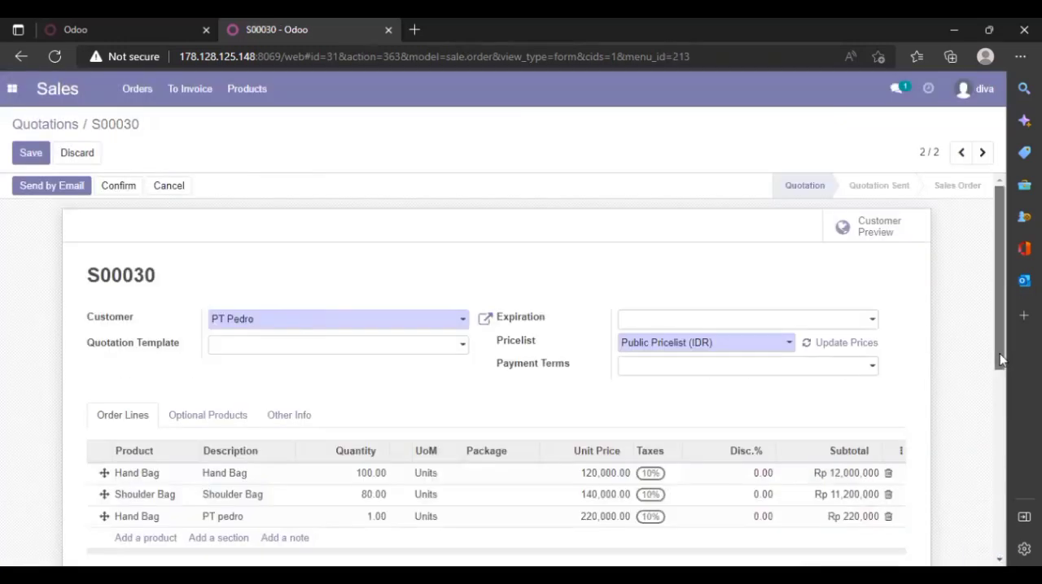
{"action": "scroll", "coordinate": [1000, 353], "scroll_direction": "down", "scroll_amount": 2}
{"action": "scroll", "coordinate": [1003, 480], "scroll_direction": "down", "scroll_amount": 3}
{"action": "scroll", "coordinate": [993, 498], "scroll_direction": "up", "scroll_amount": 4}
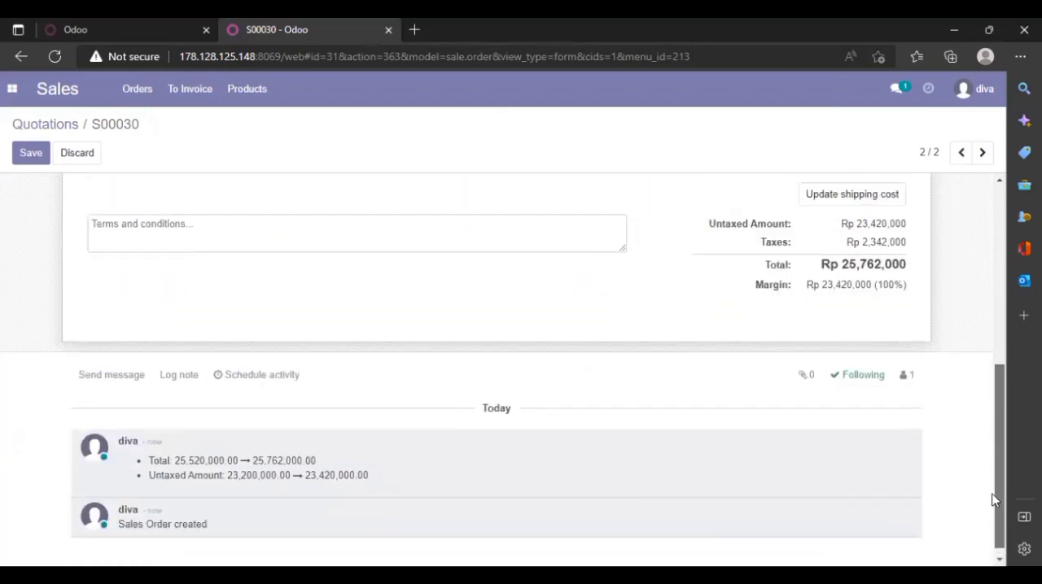
{"action": "scroll", "coordinate": [987, 417], "scroll_direction": "up", "scroll_amount": 3}
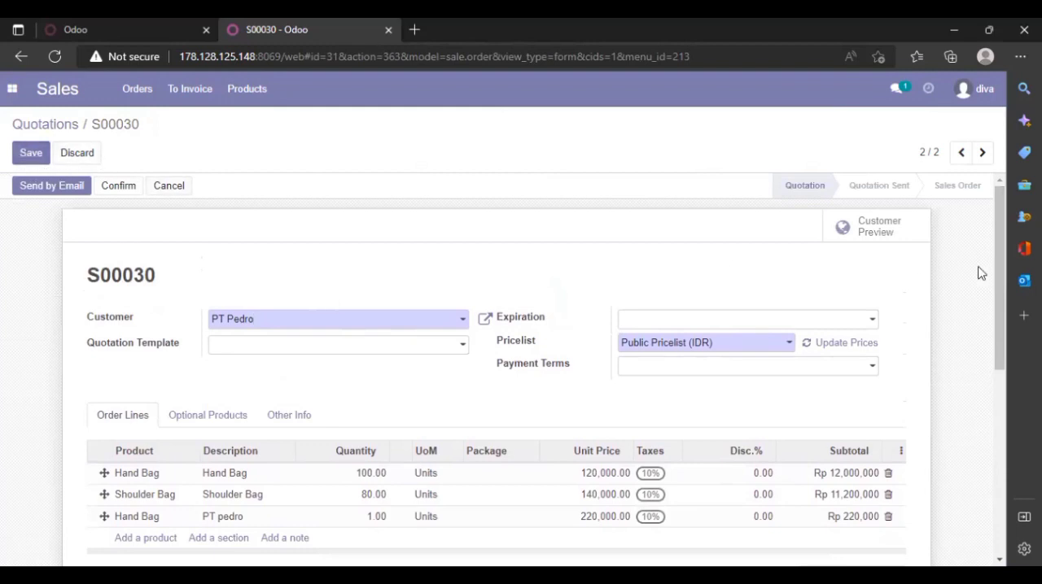
{"action": "scroll", "coordinate": [999, 259], "scroll_direction": "down", "scroll_amount": 5}
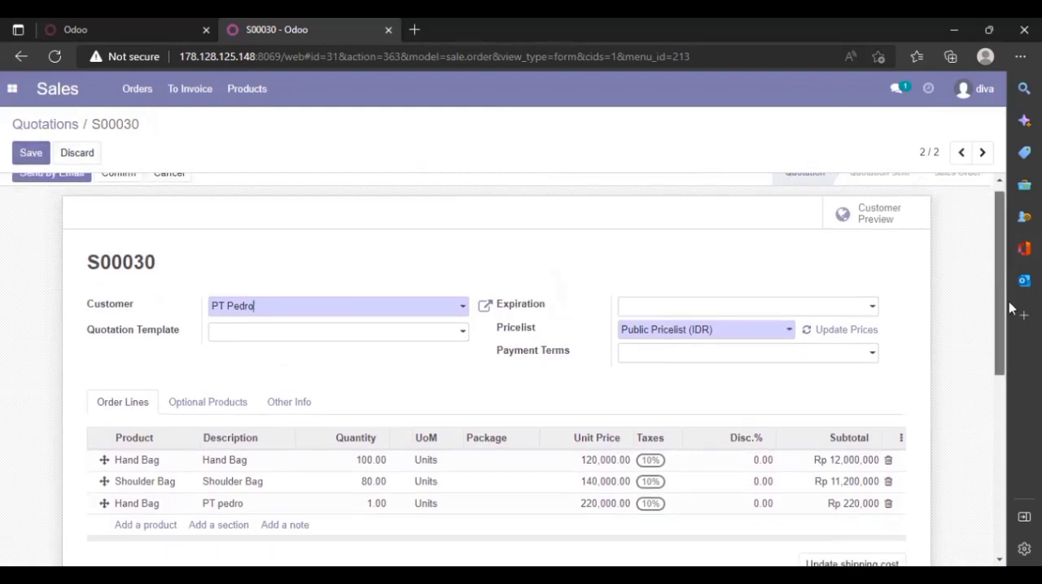
{"action": "scroll", "coordinate": [963, 226], "scroll_direction": "up", "scroll_amount": 5}
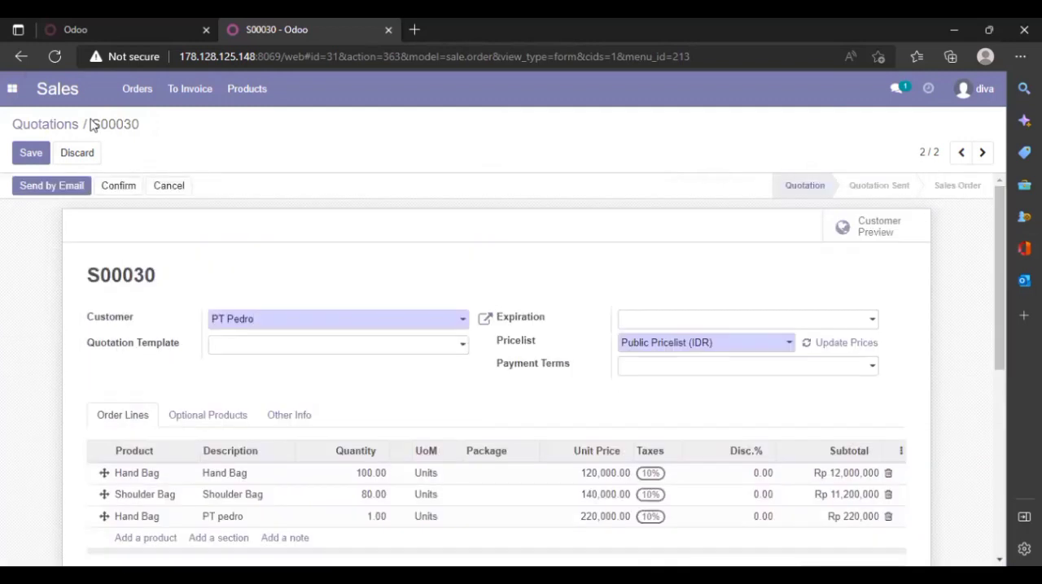
- List the quotations without the My Quotations filter and open the newest PT Pedro quotation
{"action": "left_click", "coordinate": [136, 88]}
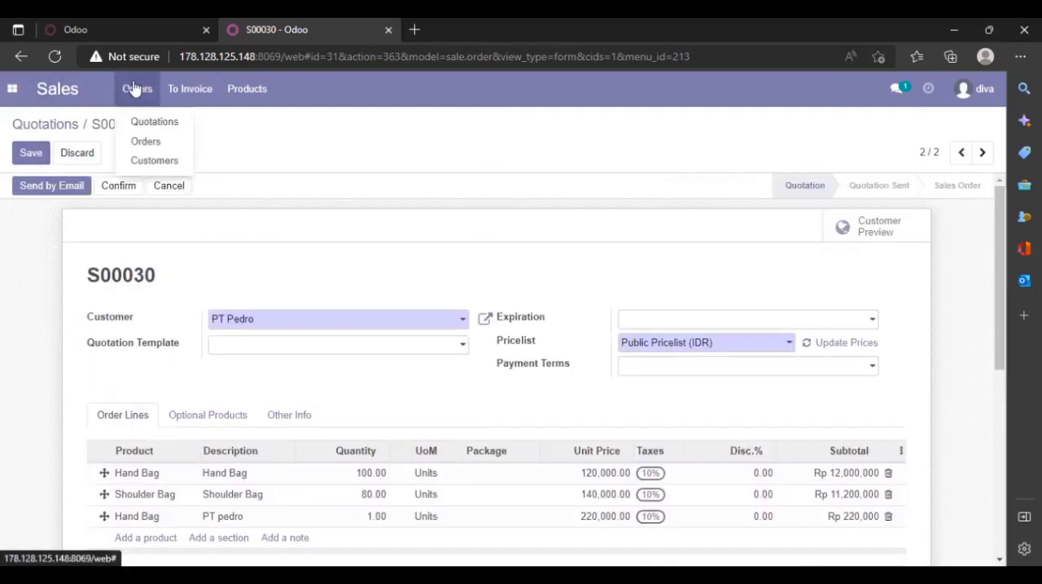
{"action": "left_click", "coordinate": [160, 130]}
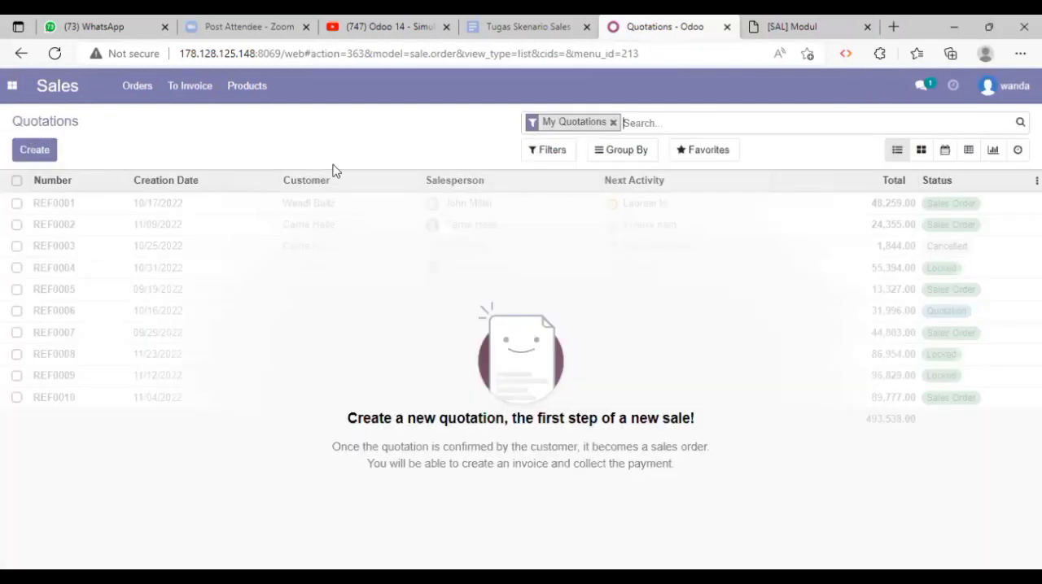
{"action": "left_click", "coordinate": [613, 123]}
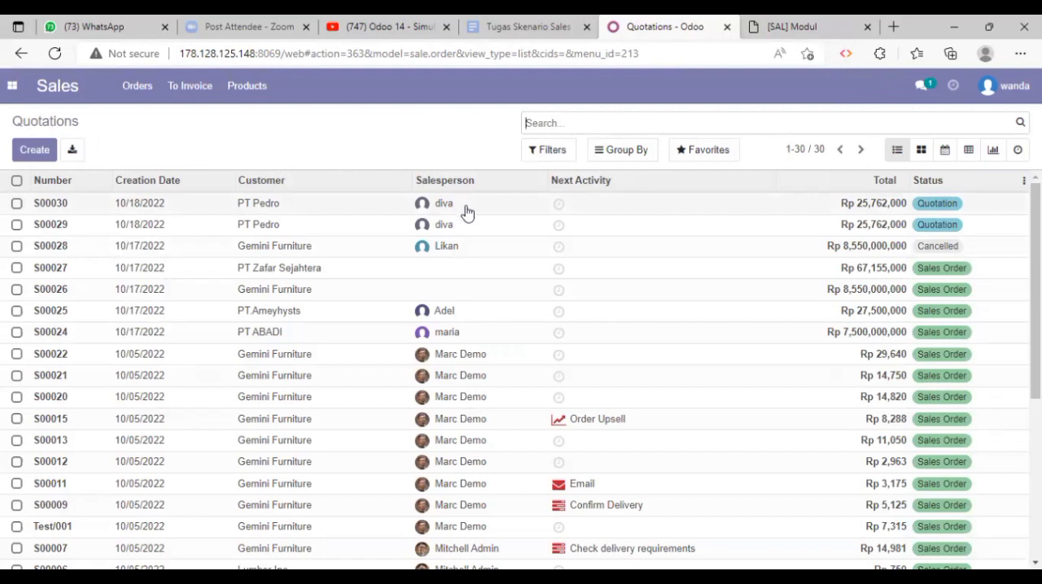
{"action": "left_click", "coordinate": [466, 211]}
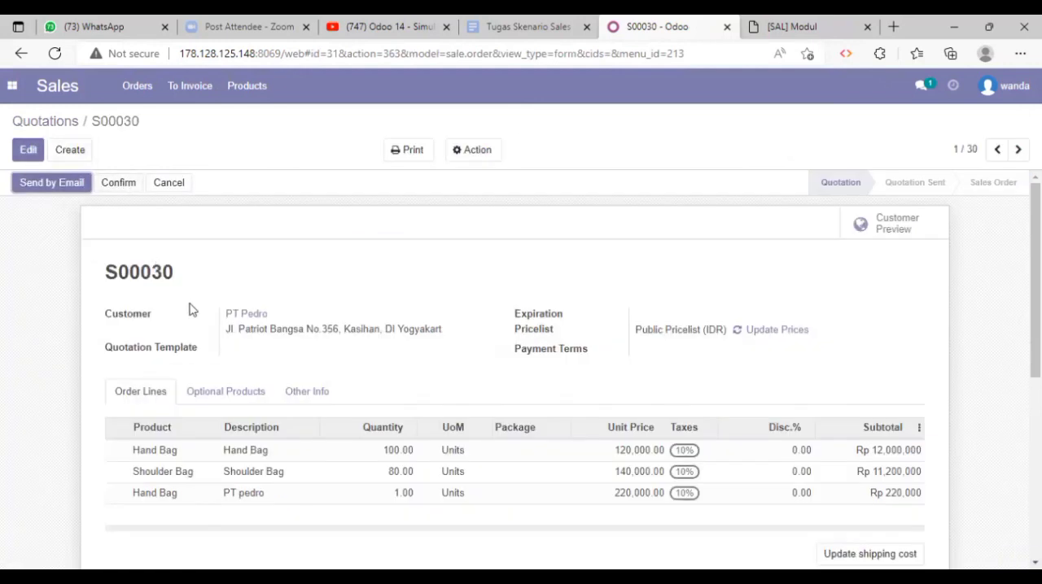
- Confirm the PT Pedro quotation as a sales order
{"action": "scroll", "coordinate": [188, 309], "scroll_direction": "down", "scroll_amount": 1}
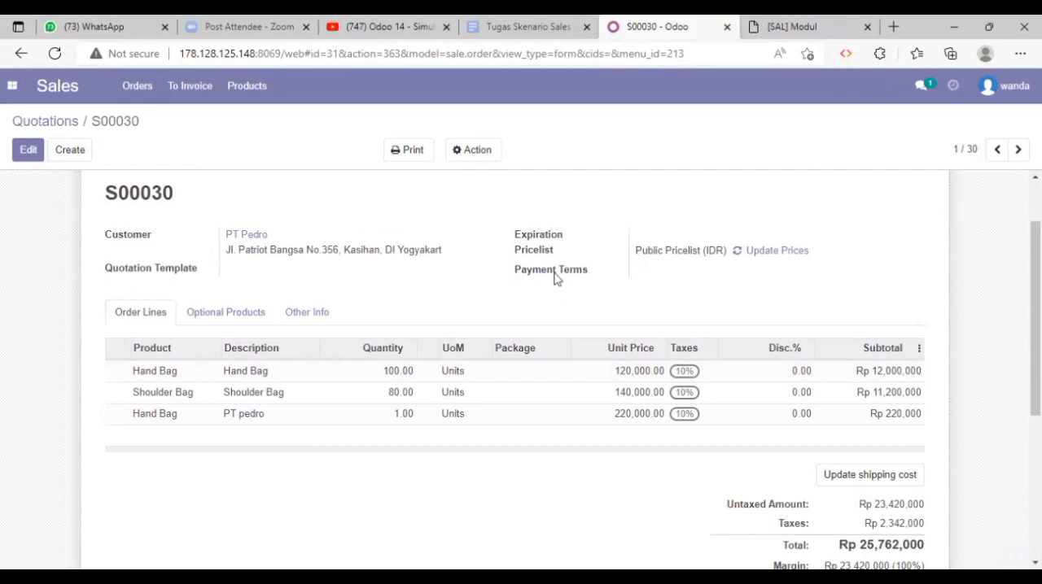
{"action": "scroll", "coordinate": [349, 311], "scroll_direction": "up", "scroll_amount": 1}
{"action": "scroll", "coordinate": [350, 311], "scroll_direction": "down", "scroll_amount": 2}
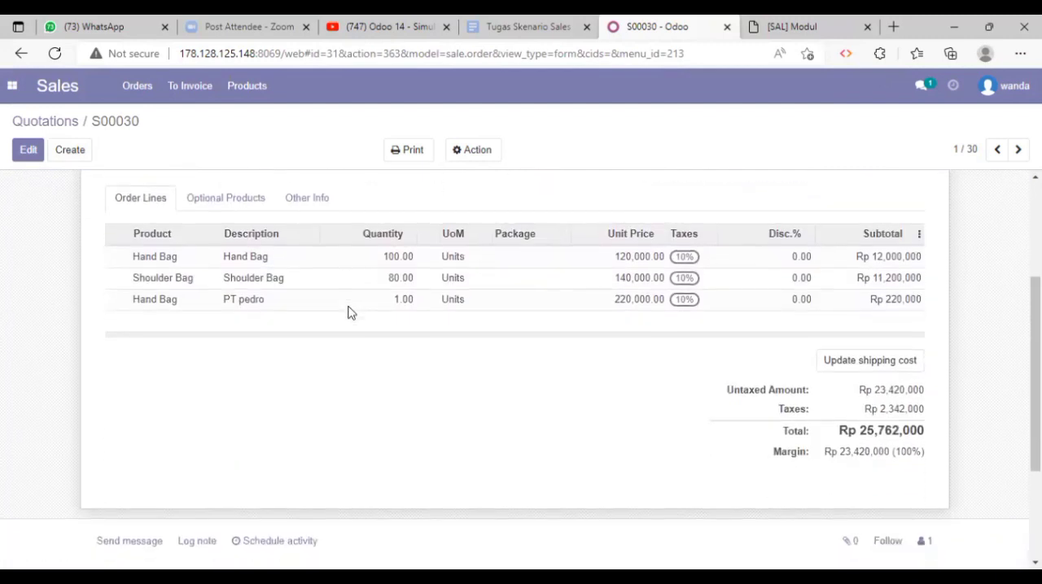
{"action": "scroll", "coordinate": [349, 311], "scroll_direction": "up", "scroll_amount": 3}
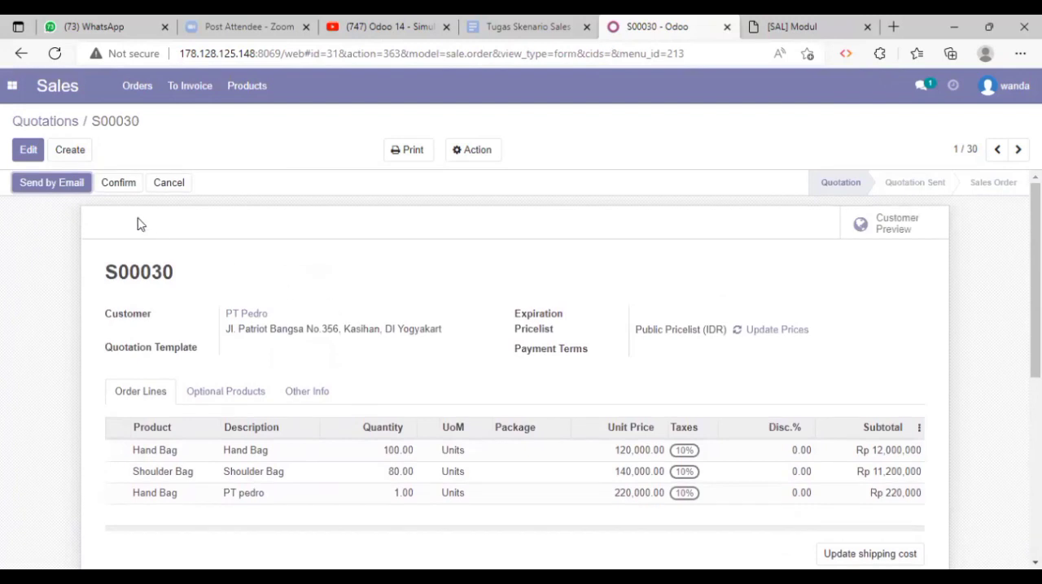
{"action": "left_click", "coordinate": [124, 189]}
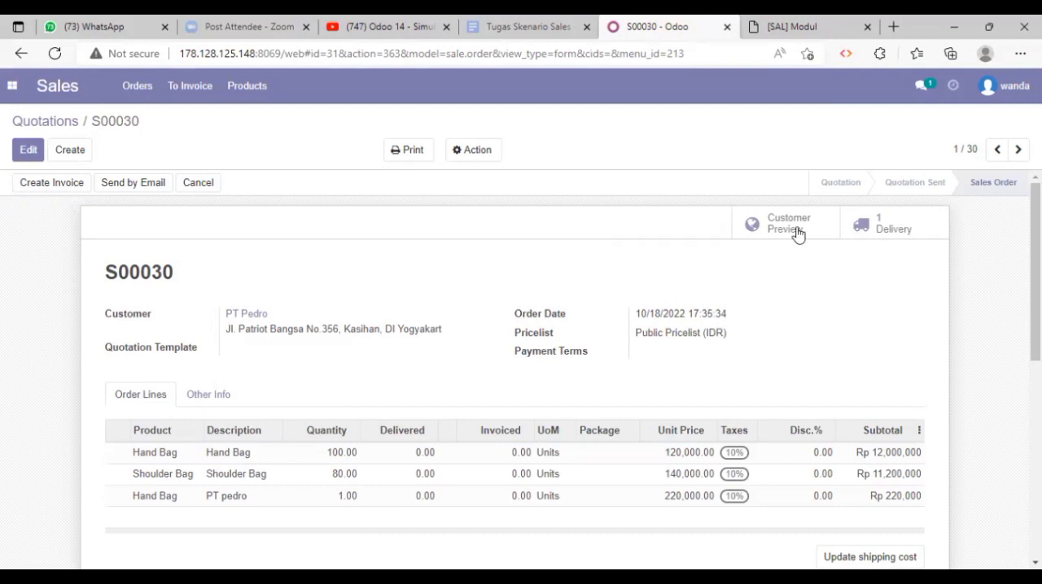
- Open the sales order's delivery and validate it with an immediate transfer of all quantities
{"action": "scroll", "coordinate": [891, 275], "scroll_direction": "down", "scroll_amount": 1}
{"action": "scroll", "coordinate": [887, 268], "scroll_direction": "up", "scroll_amount": 1}
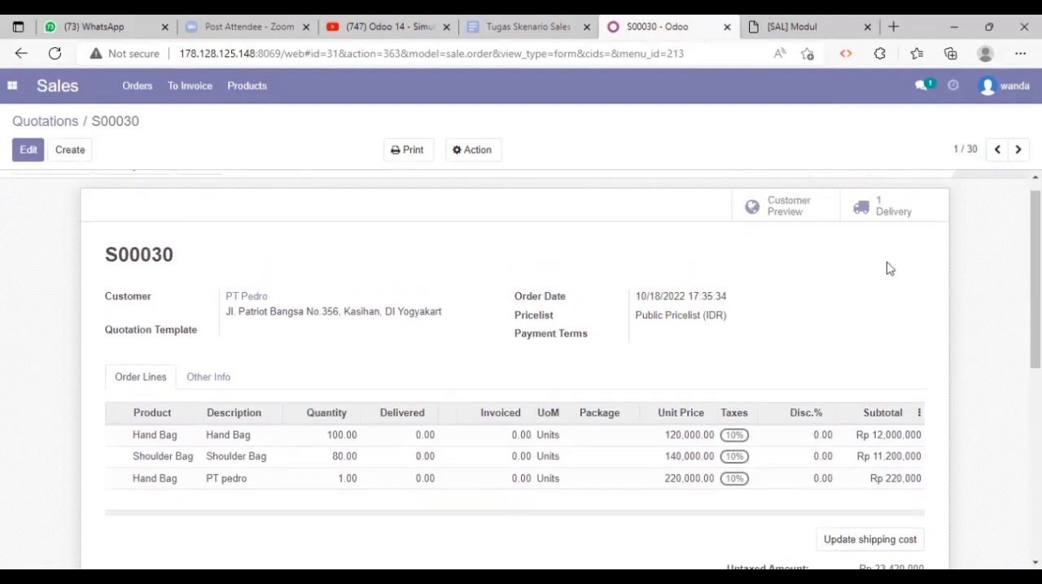
{"action": "left_click", "coordinate": [883, 213]}
{"action": "left_click", "coordinate": [773, 213]}
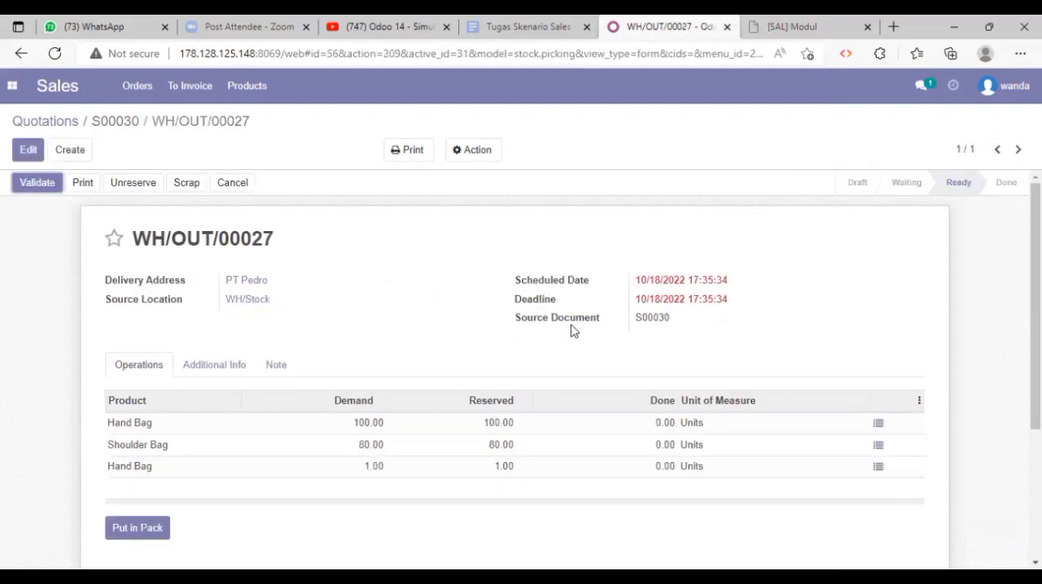
{"action": "scroll", "coordinate": [574, 331], "scroll_direction": "down", "scroll_amount": 1}
{"action": "scroll", "coordinate": [574, 332], "scroll_direction": "up", "scroll_amount": 1}
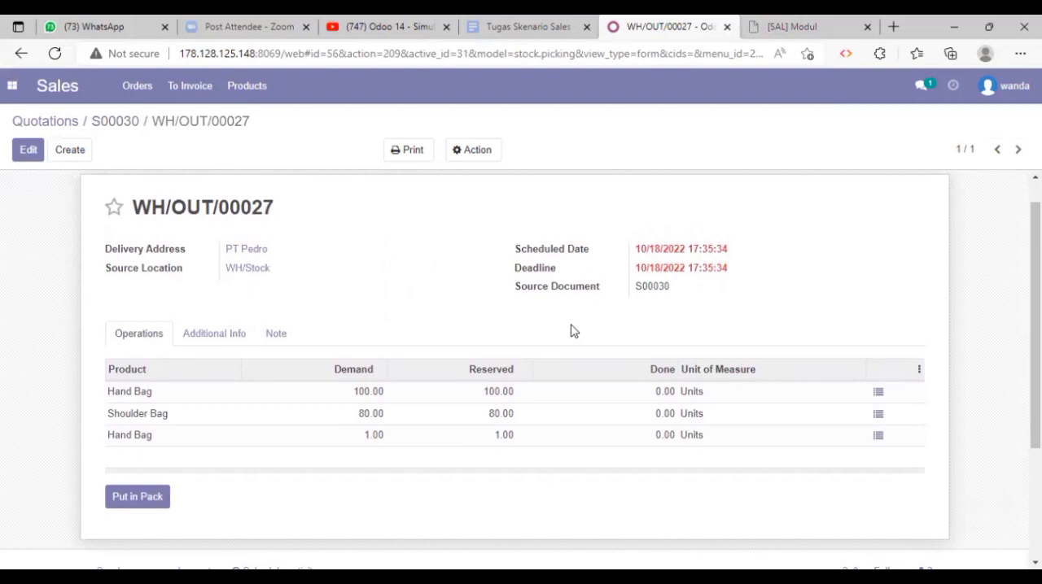
{"action": "scroll", "coordinate": [574, 331], "scroll_direction": "up", "scroll_amount": 1}
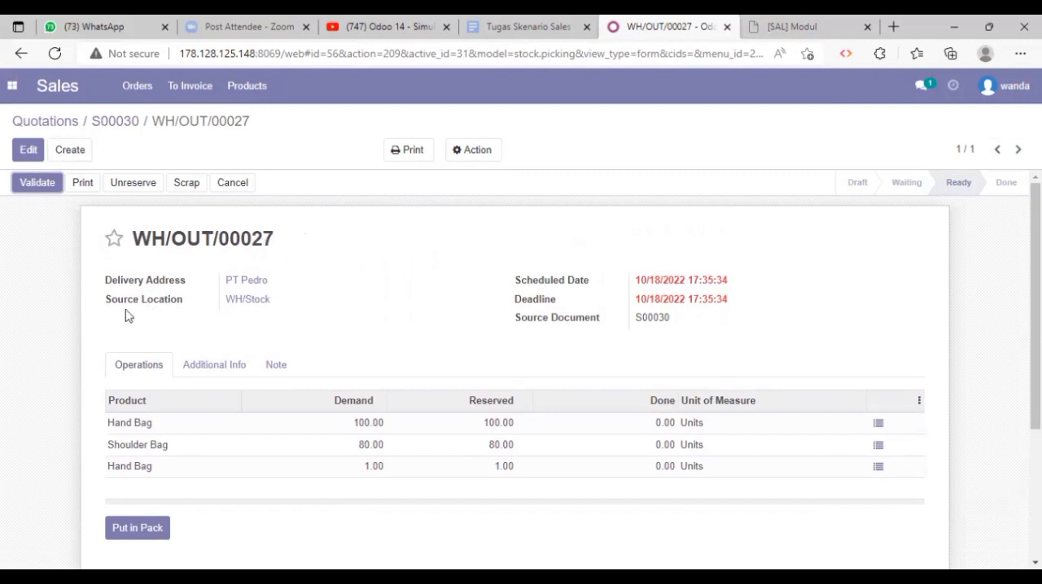
{"action": "left_click", "coordinate": [39, 184]}
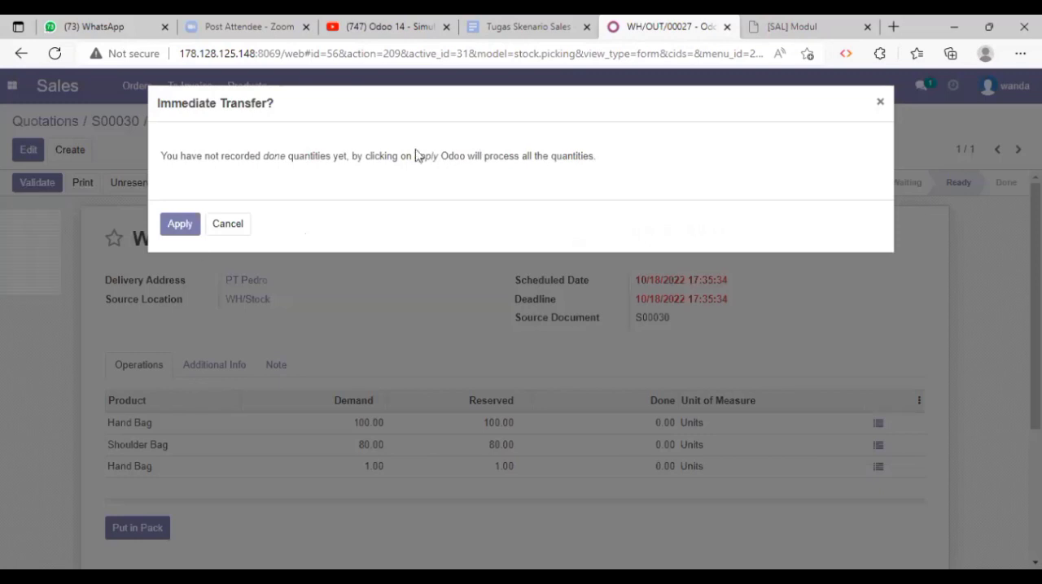
{"action": "left_click", "coordinate": [179, 224]}
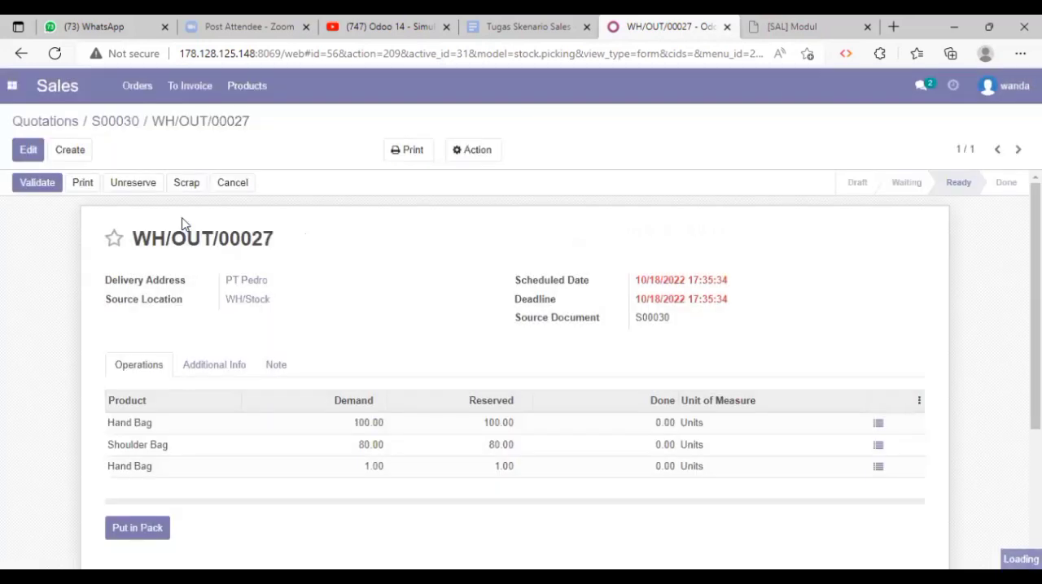
- Return to the PT Pedro sales order and create a regular invoice from it, viewing the draft
{"action": "left_click", "coordinate": [115, 130]}
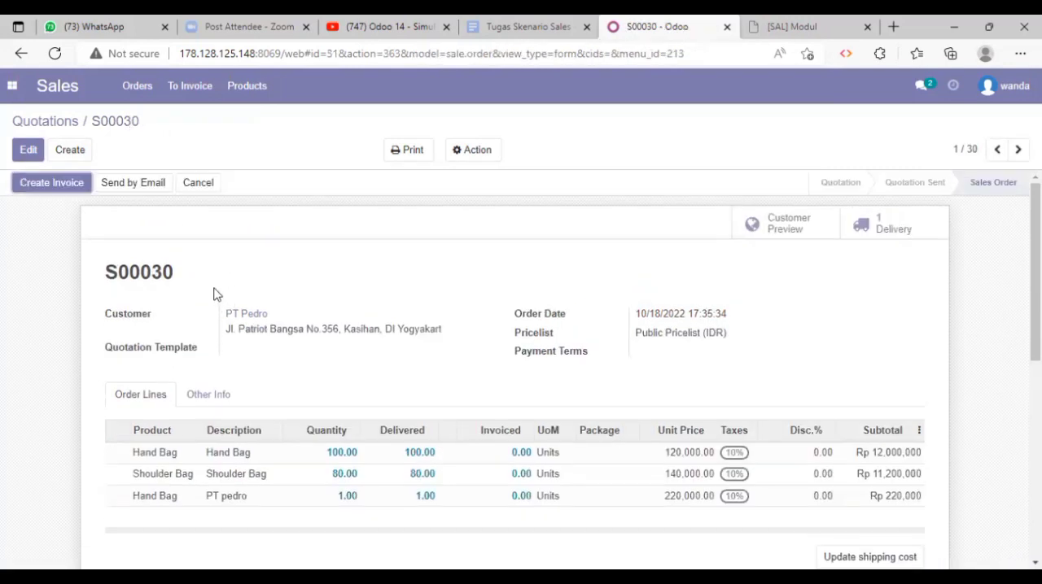
{"action": "left_click", "coordinate": [71, 189]}
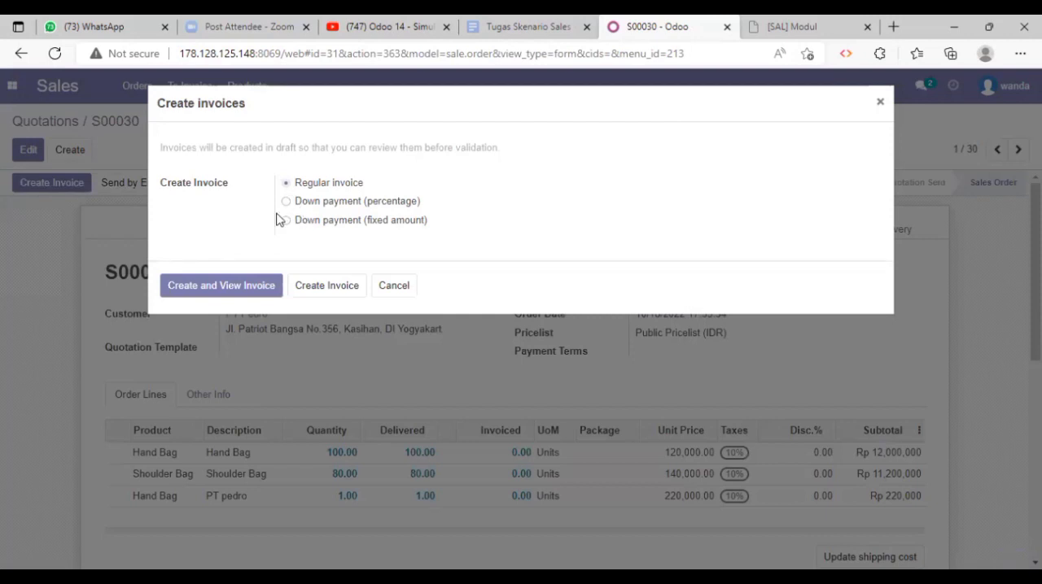
{"action": "left_click", "coordinate": [248, 286]}
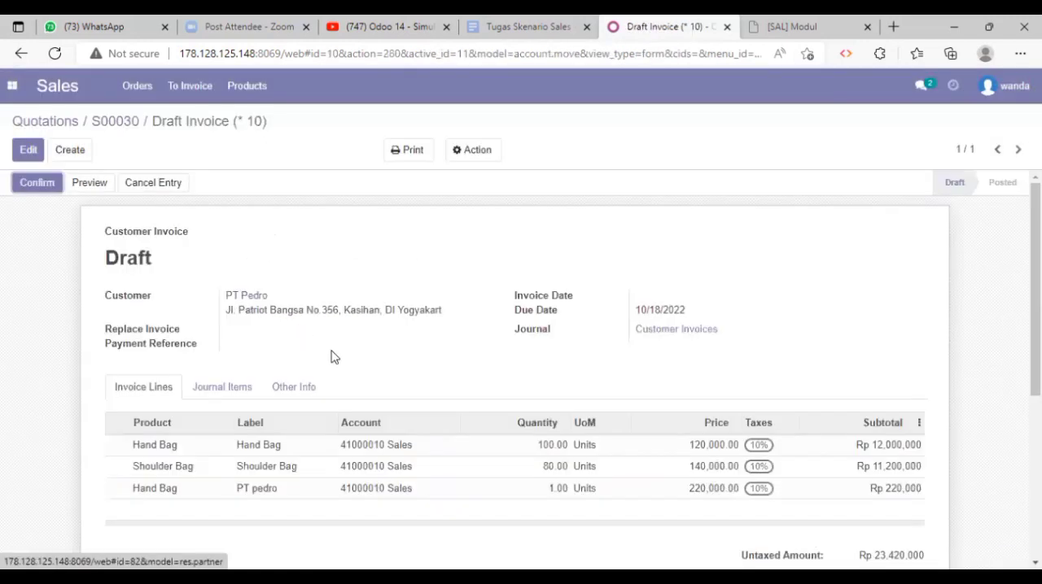
{"action": "scroll", "coordinate": [331, 356], "scroll_direction": "down", "scroll_amount": 4}
{"action": "scroll", "coordinate": [332, 356], "scroll_direction": "up", "scroll_amount": 3}
{"action": "scroll", "coordinate": [331, 356], "scroll_direction": "up", "scroll_amount": 1}
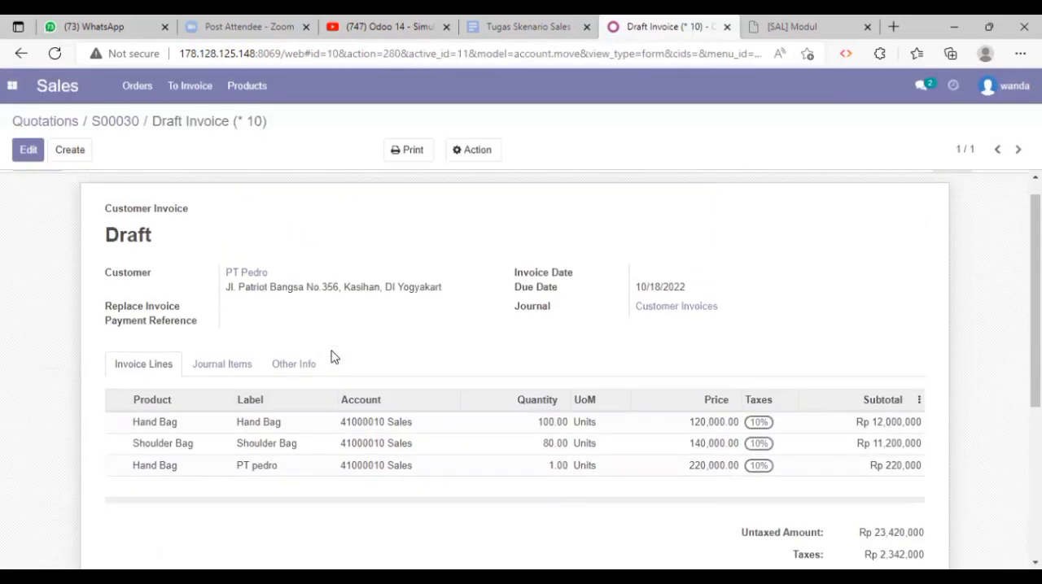
{"action": "scroll", "coordinate": [332, 356], "scroll_direction": "down", "scroll_amount": 2}
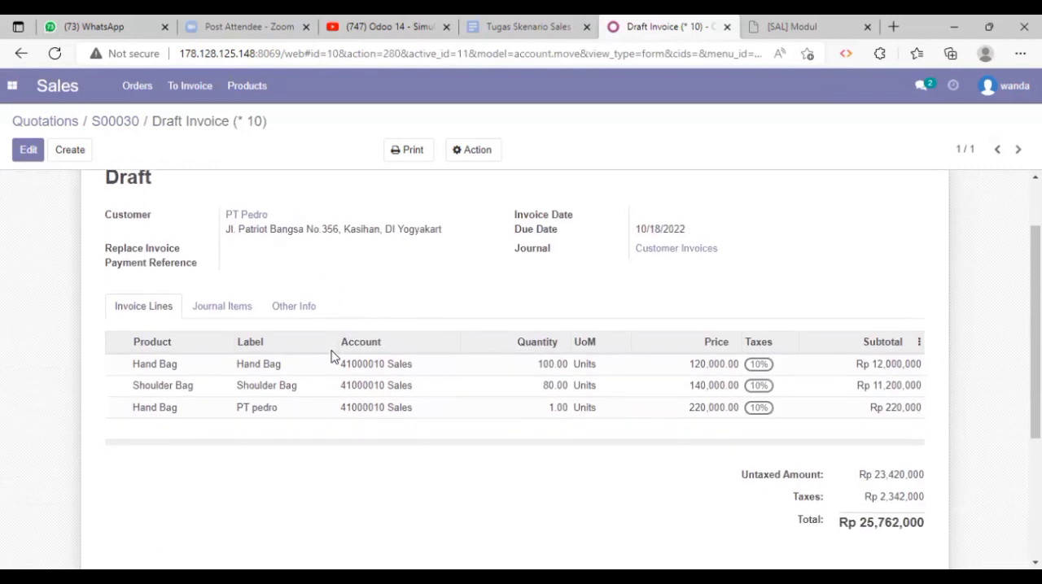